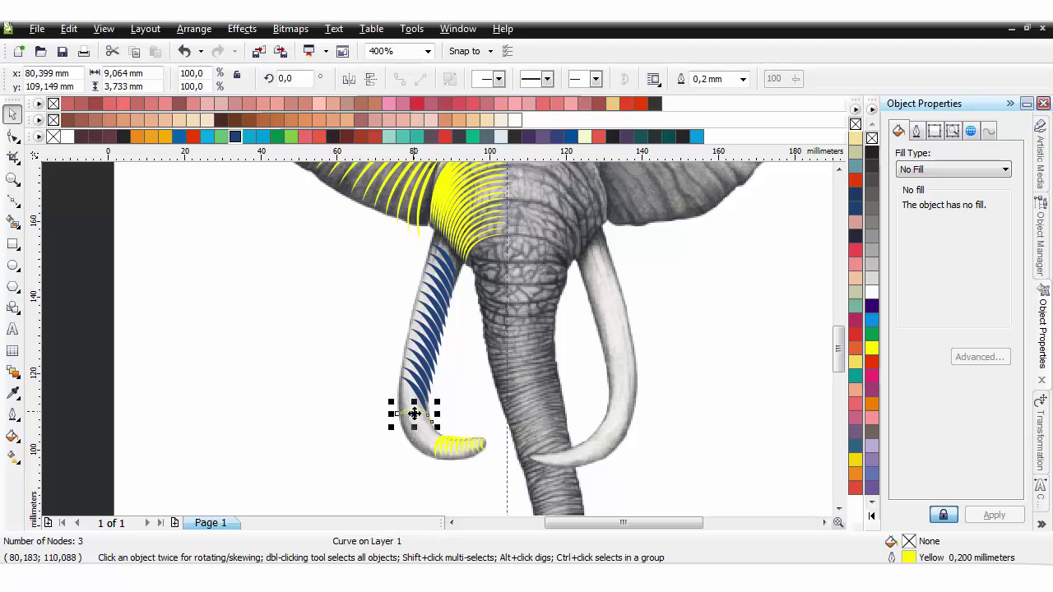
# Duplicate the yellow curve at the left tusk's bend to the bend's lower end and blend the two curves
pyautogui.moveTo(414, 411); pyautogui.dragTo(417, 457)
pyautogui.keyDown('shift'); pyautogui.click(410, 412); pyautogui.keyUp('shift')
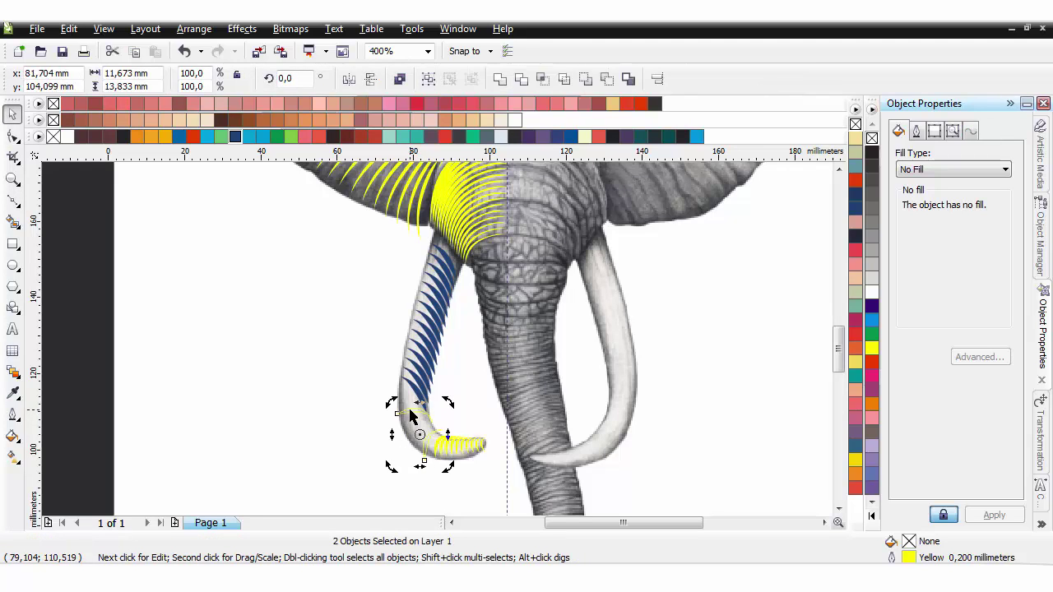
pyautogui.press('b')
pyautogui.moveTo(412, 413); pyautogui.dragTo(419, 447)
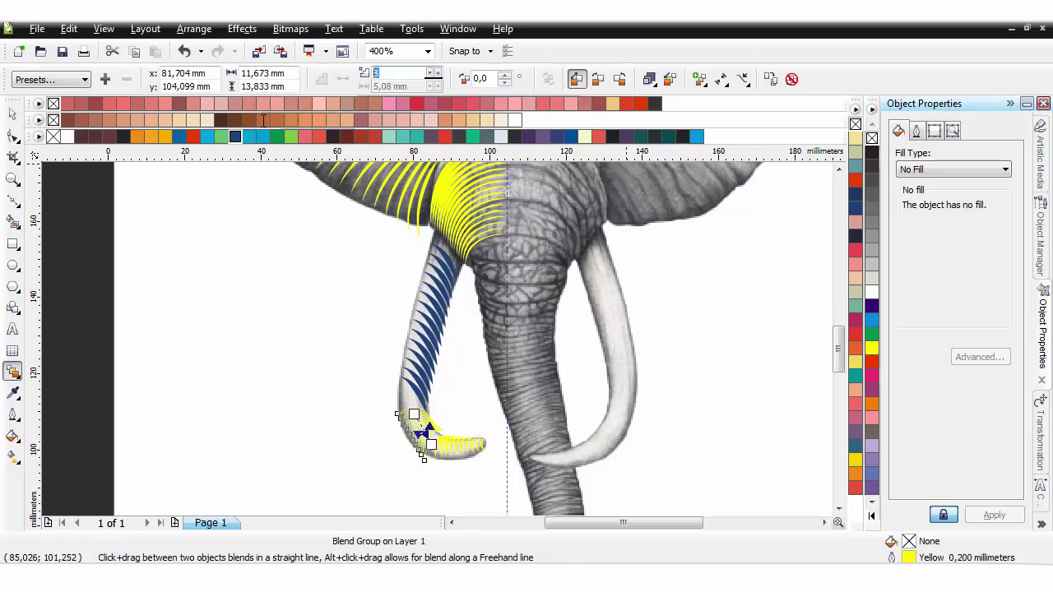
# Give the blend at the tusk's bend 5 steps, a dark blue fill and no outline
pyautogui.click(872, 353)
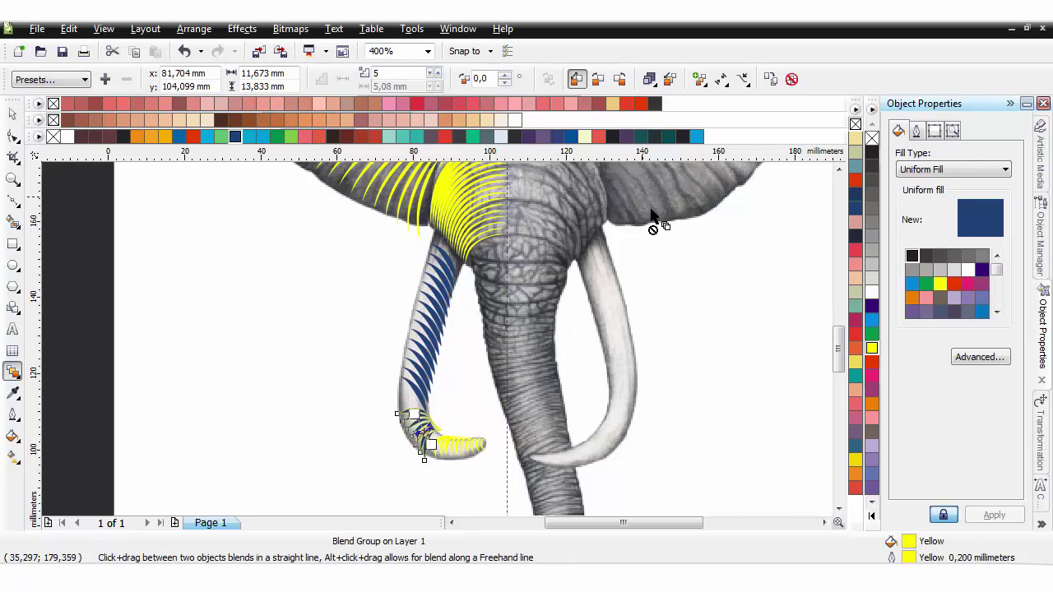
pyautogui.rightClick(872, 143)
pyautogui.press('space')
pyautogui.click(735, 367)
pyautogui.scroll(-1, 484, 399)
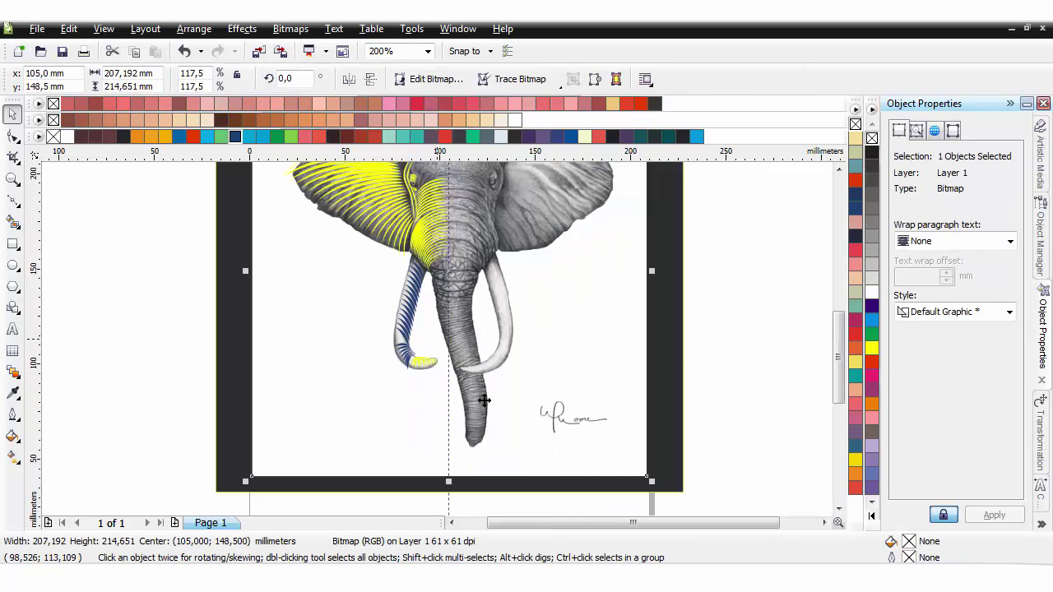
# Rotate the lowest curve of the upper tusk blend to about 214.2 degrees so it lies across the tusk
pyautogui.scroll(2, 403, 351)
pyautogui.click(424, 274)
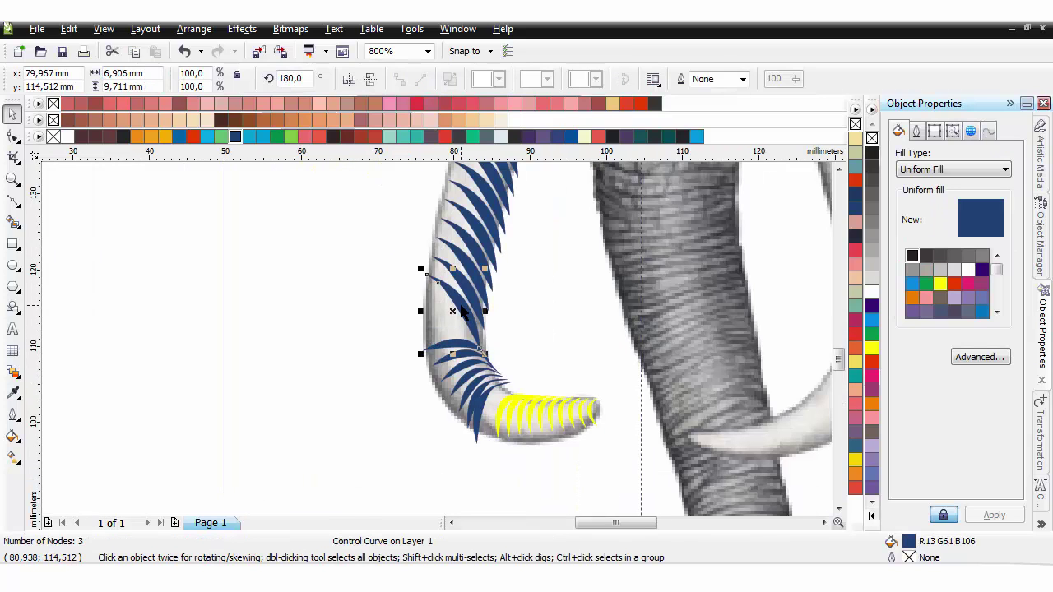
pyautogui.click(424, 274)
pyautogui.moveTo(420, 306); pyautogui.dragTo(481, 340)
pyautogui.hotkey('ctrl', 'z')
pyautogui.click(450, 295)
pyautogui.click(454, 303)
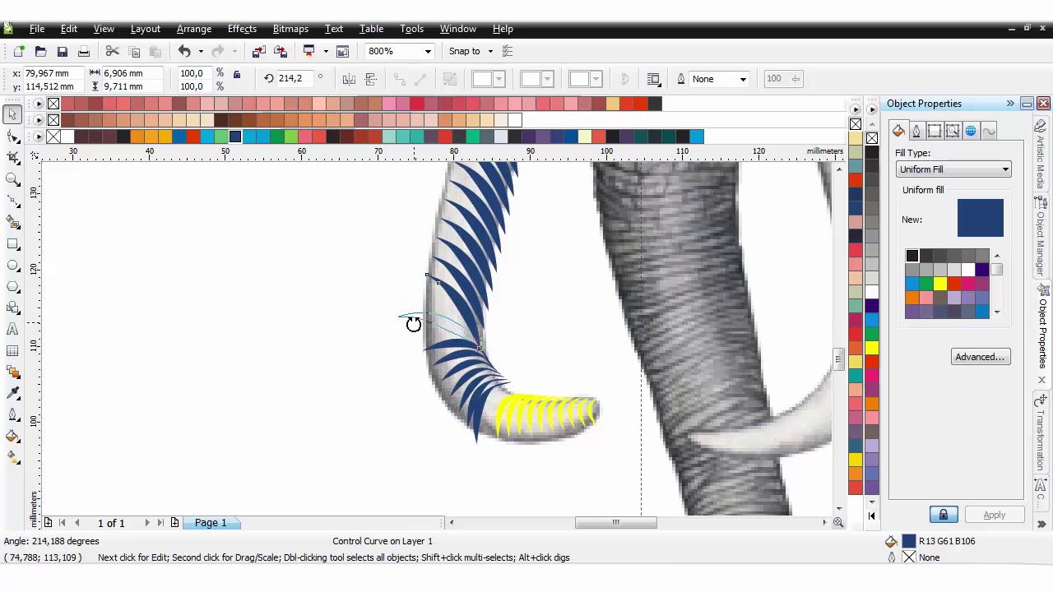
# Bring the dark background rectangle forward to check the line art against it and undo the reordering
pyautogui.scroll(-3, 412, 325)
pyautogui.click(378, 357)
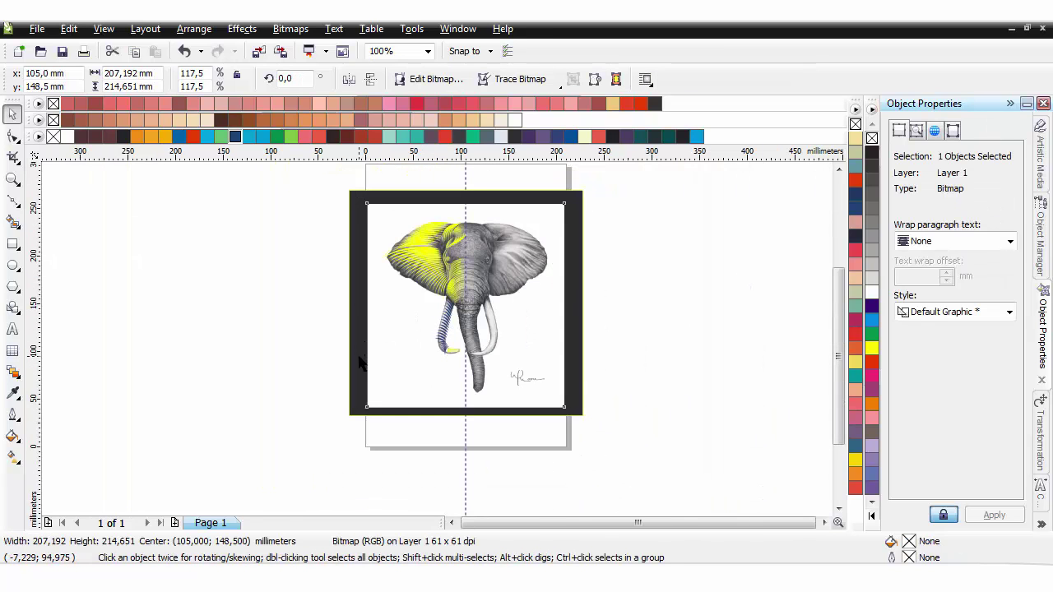
pyautogui.click(576, 366)
pyautogui.click(578, 366)
pyautogui.hotkey('ctrl', 'pageup')
pyautogui.hotkey('ctrl', 'z')
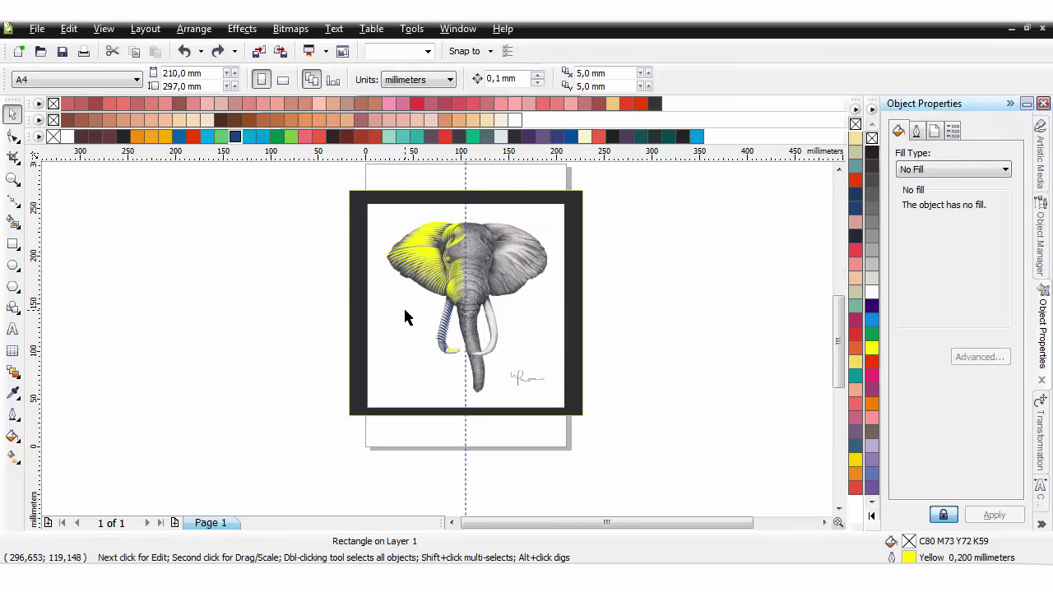
# Set the upper tusk blend to 20 steps, and scale its lowest curve to 67.8% and fit it within the tusk
pyautogui.scroll(1, 482, 365)
pyautogui.click(512, 362)
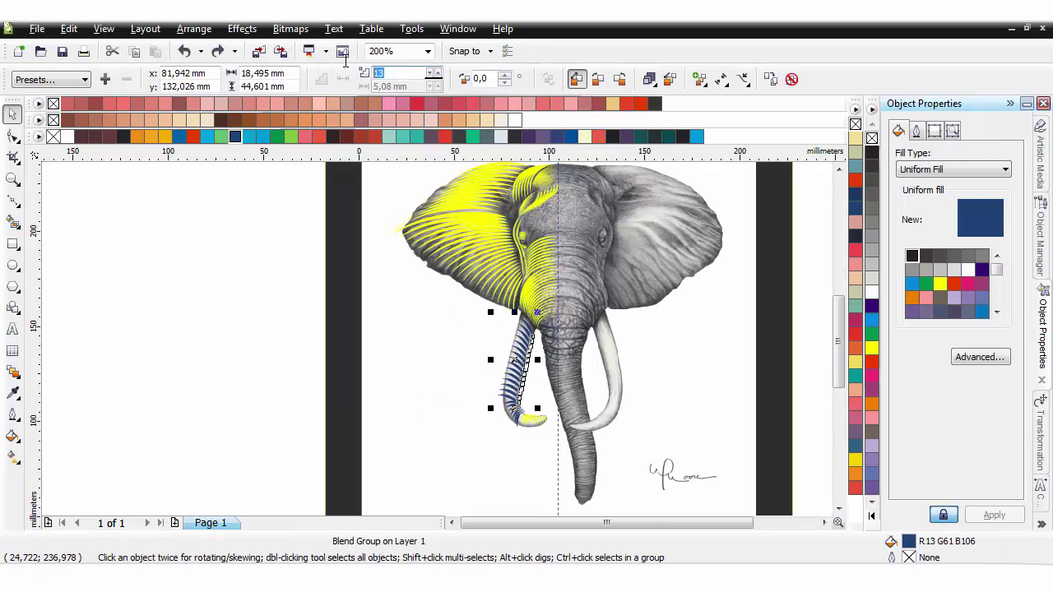
pyautogui.click(519, 421)
pyautogui.scroll(2, 477, 398)
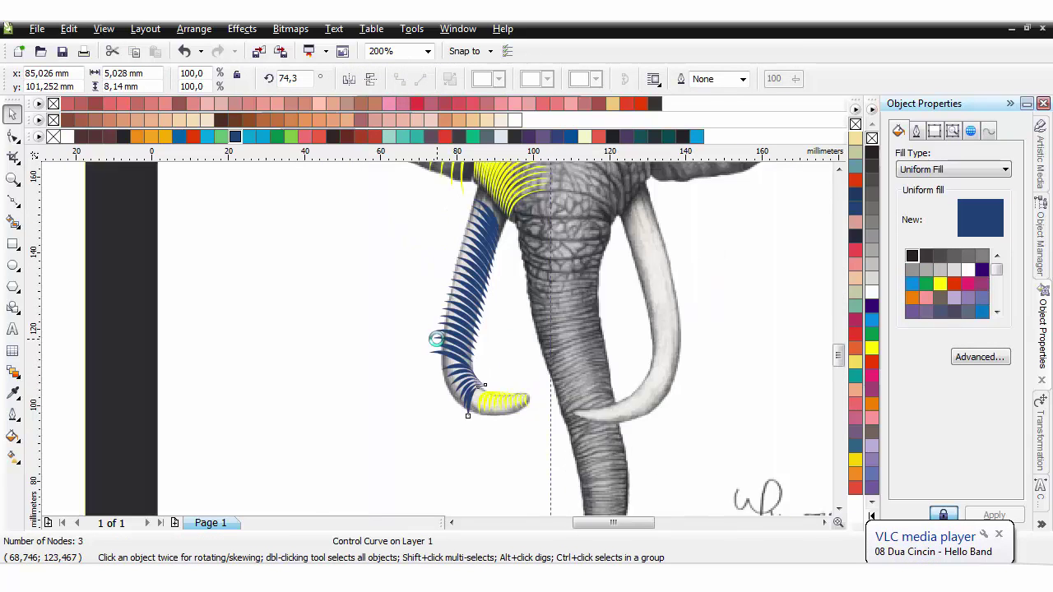
pyautogui.click(454, 372)
pyautogui.moveTo(418, 357); pyautogui.dragTo(452, 384)
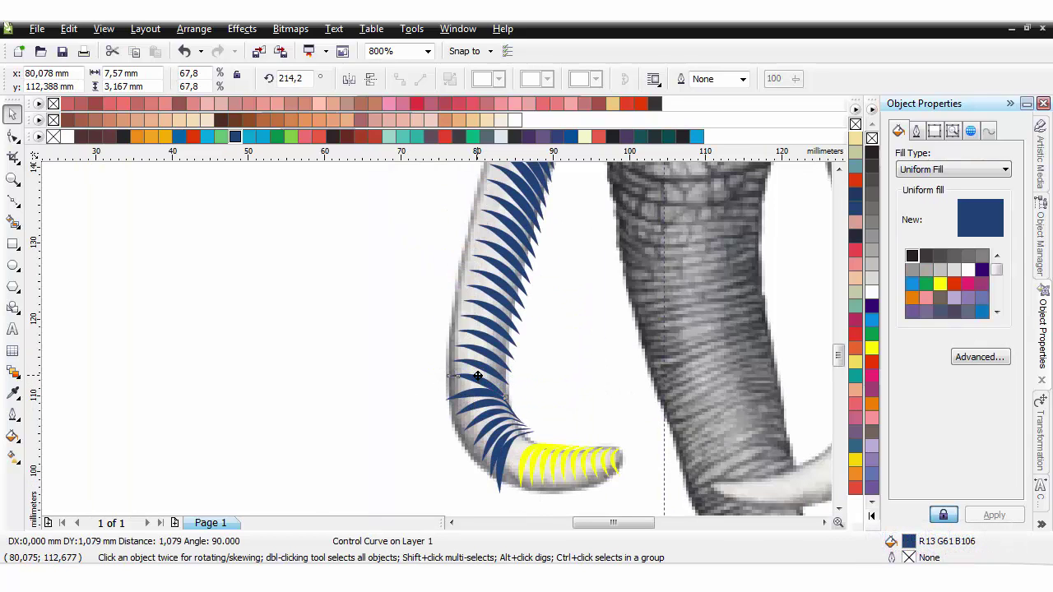
pyautogui.moveTo(477, 377); pyautogui.dragTo(475, 377)
# Scale the last curve of the bend blend to 77.7% so it fits inside the tusk's edges
pyautogui.click(511, 457)
pyautogui.click(502, 484)
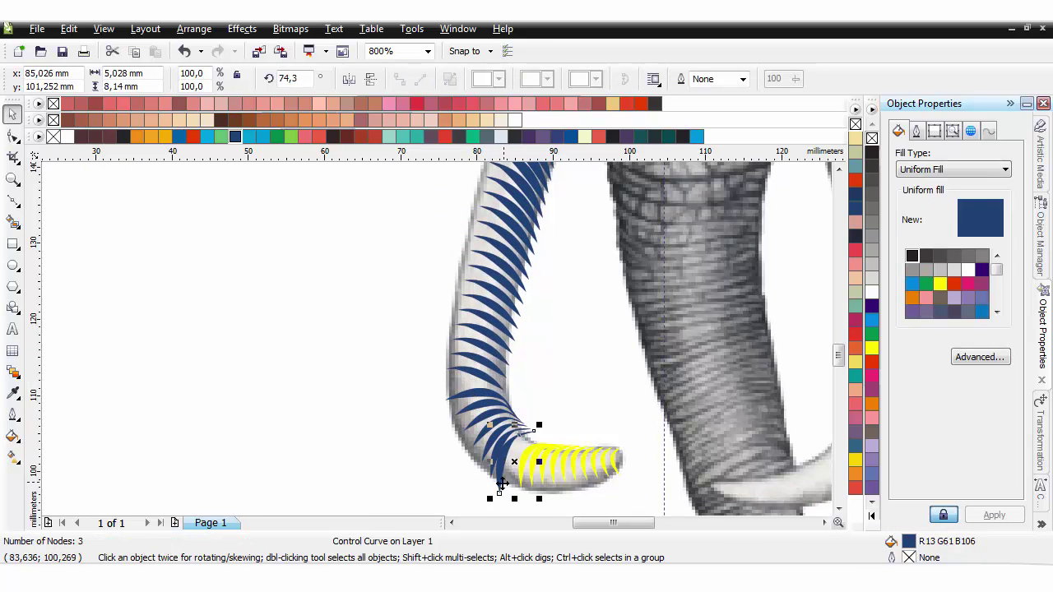
pyautogui.moveTo(490, 499); pyautogui.dragTo(510, 463)
# Increase the number of steps in both the bend blend and the upper blend of the left tusk
pyautogui.scroll(-1, 510, 464)
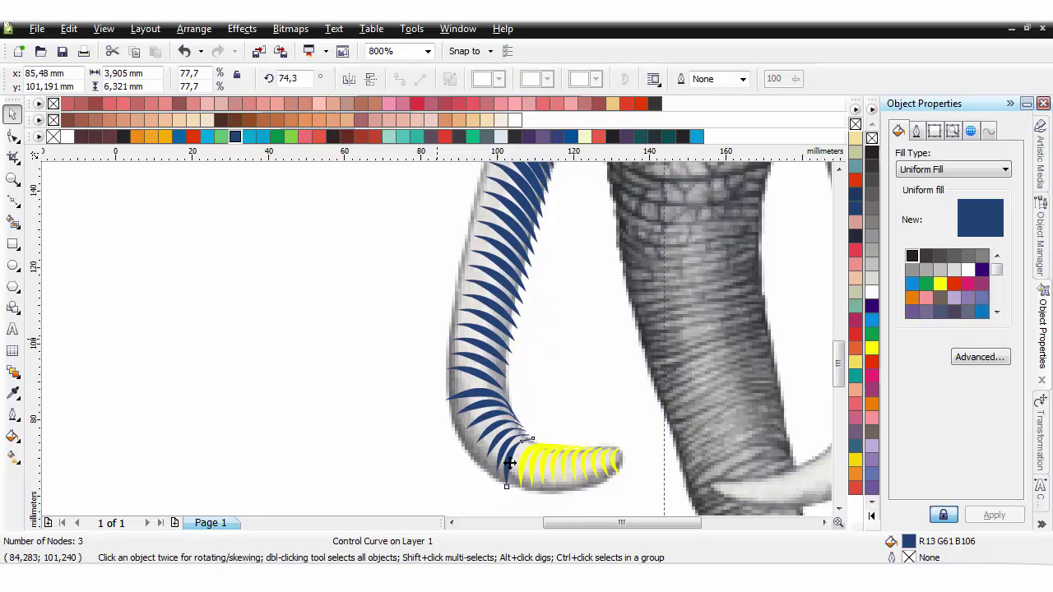
pyautogui.scroll(-2, 510, 463)
pyautogui.click(430, 330)
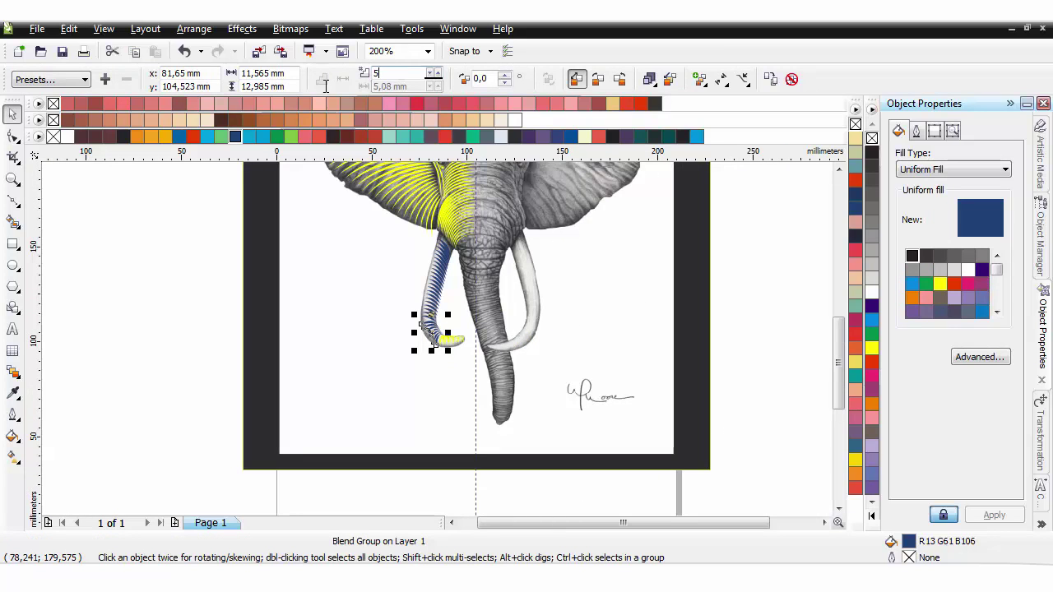
pyautogui.press('Return')
pyautogui.click(86, 266)
pyautogui.click(433, 272)
pyautogui.moveTo(393, 74); pyautogui.dragTo(300, 92)
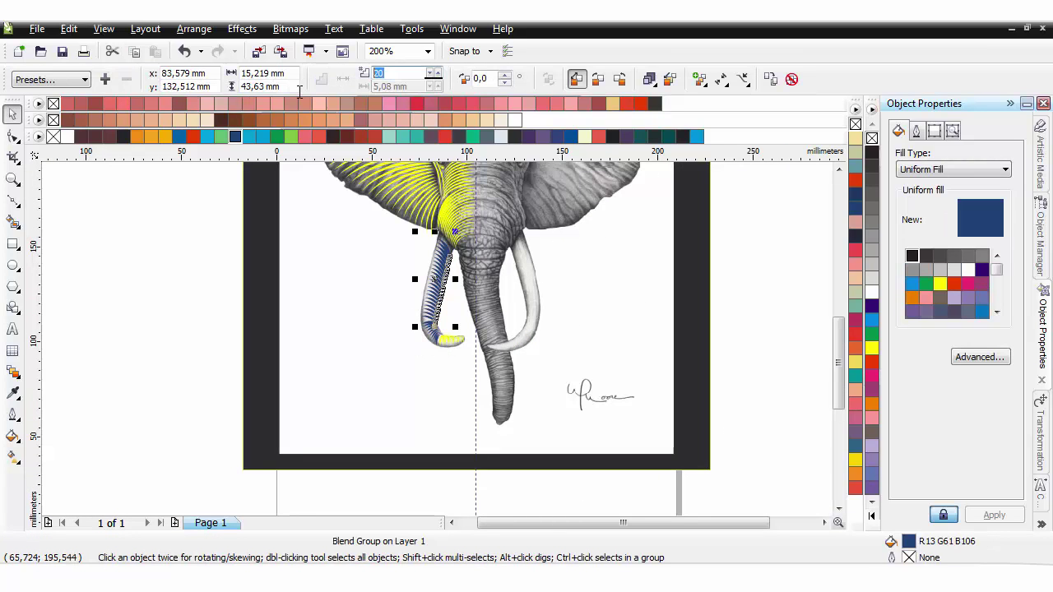
pyautogui.press('Return')
pyautogui.click(185, 300)
# Fine-tune the lowest curve of the upper tusk blend and move the bend blend's last curve closer to the yellow tip
pyautogui.scroll(3, 433, 333)
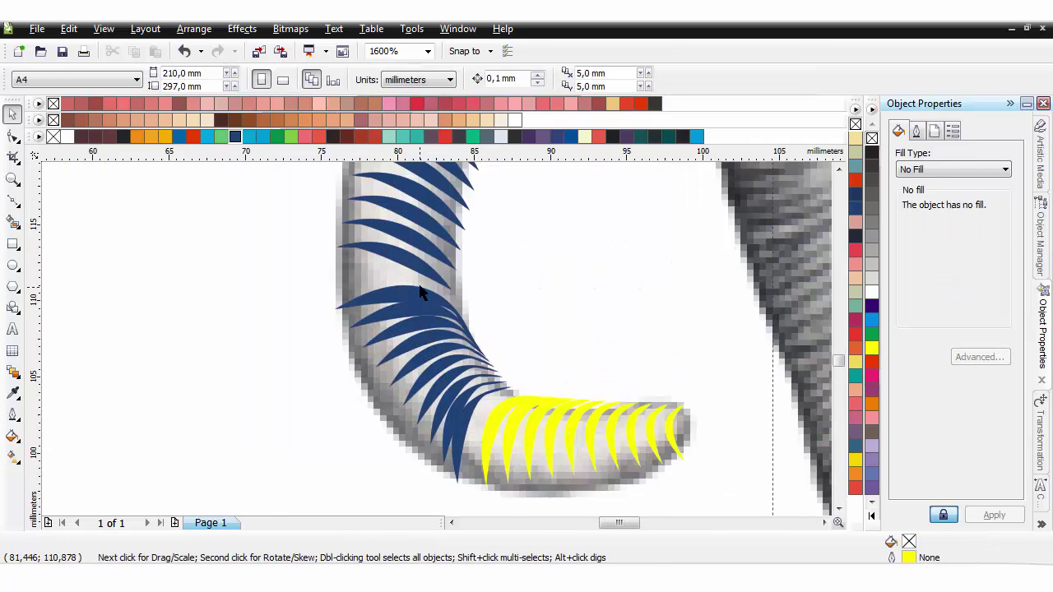
pyautogui.click(403, 259)
pyautogui.click(331, 245)
pyautogui.moveTo(333, 251); pyautogui.dragTo(333, 257)
pyautogui.click(471, 422)
pyautogui.moveTo(471, 422); pyautogui.dragTo(477, 417)
# Select all the left tusk's curves together with the lowest face curve and fill them dark blue
pyautogui.scroll(-5, 492, 432)
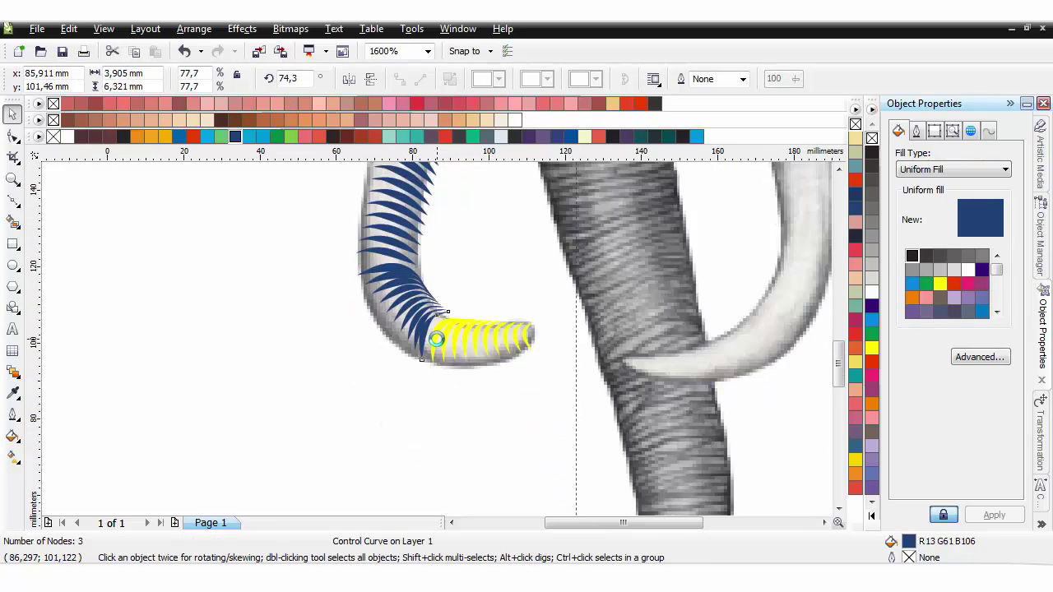
pyautogui.moveTo(481, 342); pyautogui.dragTo(485, 352)
pyautogui.click(236, 136)
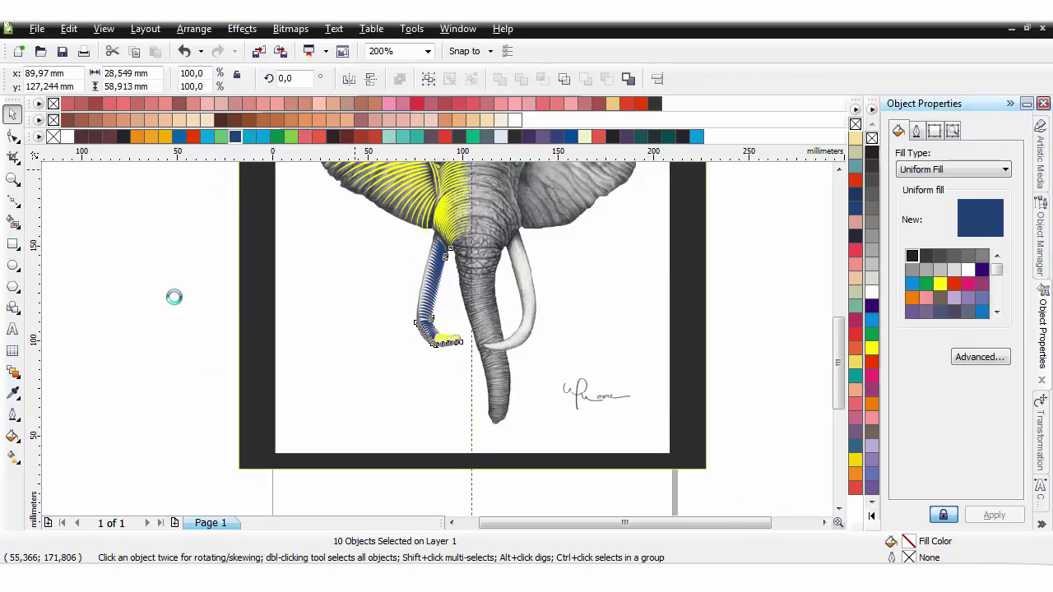
pyautogui.click(167, 329)
# Bring the dark rectangle in front of the photo and mirror a copy of the half elephant to the right
pyautogui.scroll(1, 168, 330)
pyautogui.scroll(-1, 354, 328)
pyautogui.click(390, 346)
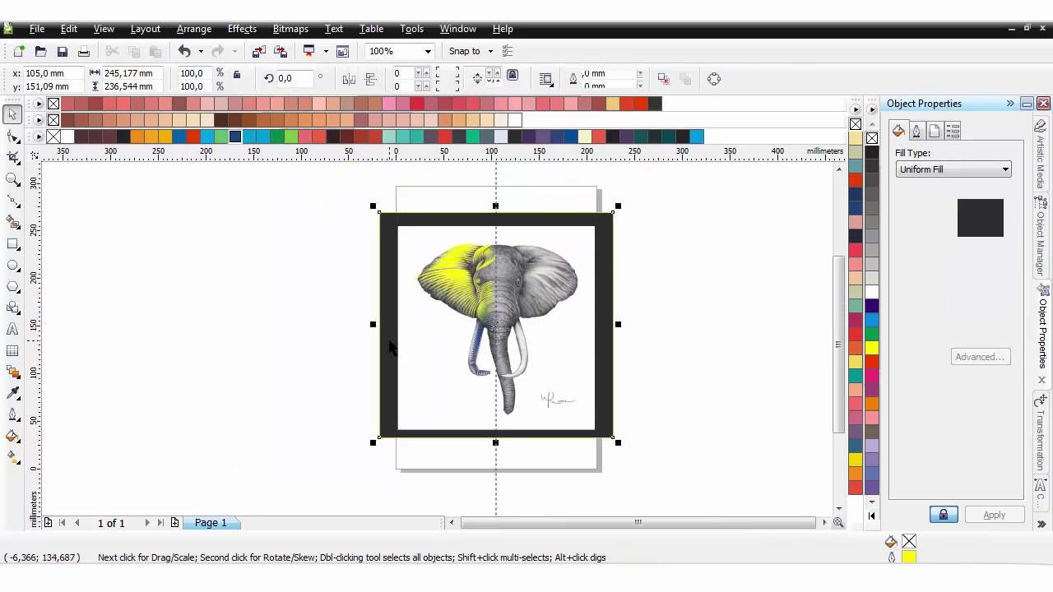
pyautogui.hotkey('ctrl', 'pageup')
pyautogui.click(331, 353)
pyautogui.moveTo(352, 233); pyautogui.dragTo(549, 391)
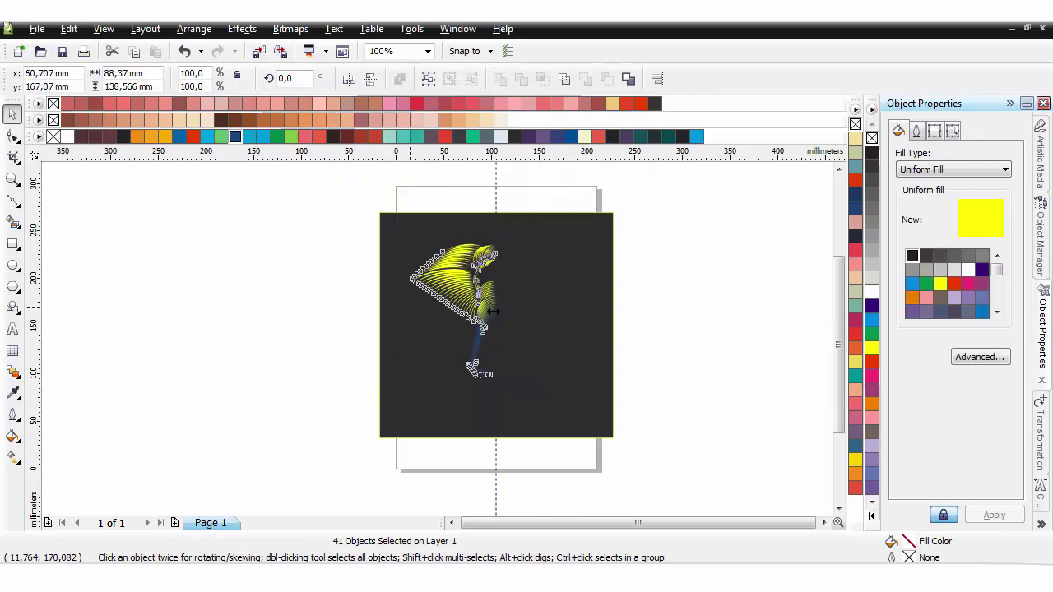
pyautogui.moveTo(408, 308); pyautogui.dragTo(519, 323)
pyautogui.rightClick(518, 315)
pyautogui.click(675, 354)
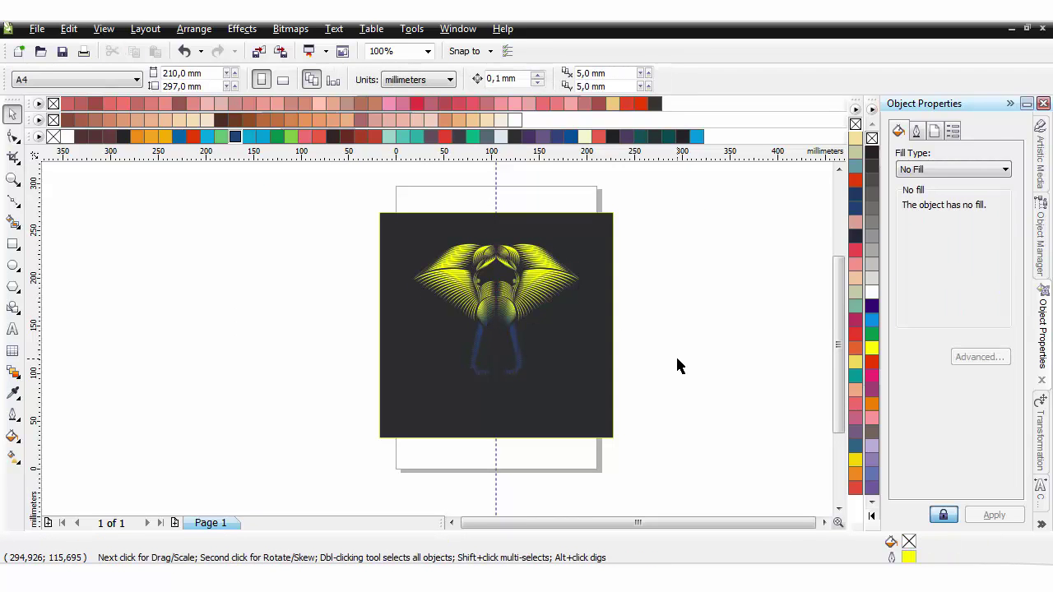
# Undo the mirrored copy and send the dark rectangle behind the elephant photo
pyautogui.hotkey('ctrl', 'z')
pyautogui.hotkey('ctrl', 'z')
pyautogui.click(677, 364)
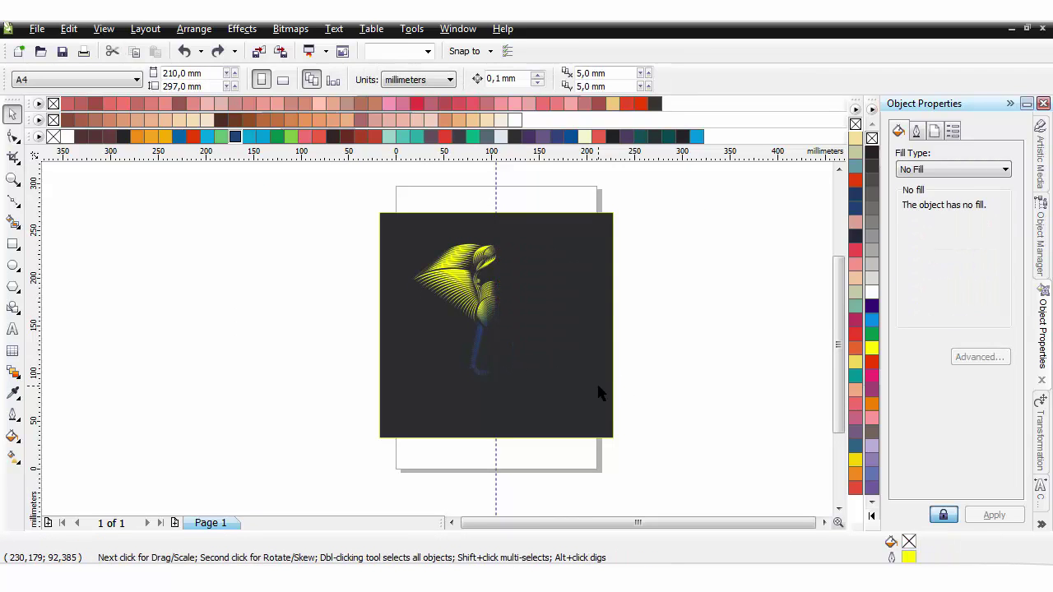
pyautogui.click(598, 393)
pyautogui.hotkey('shift', 'pagedown')
pyautogui.press('Escape')
# Draw a thin three-node curved shape about 9.4 by 2.1 mm across the top of the trunk, ending at the centre guideline
pyautogui.scroll(1, 541, 344)
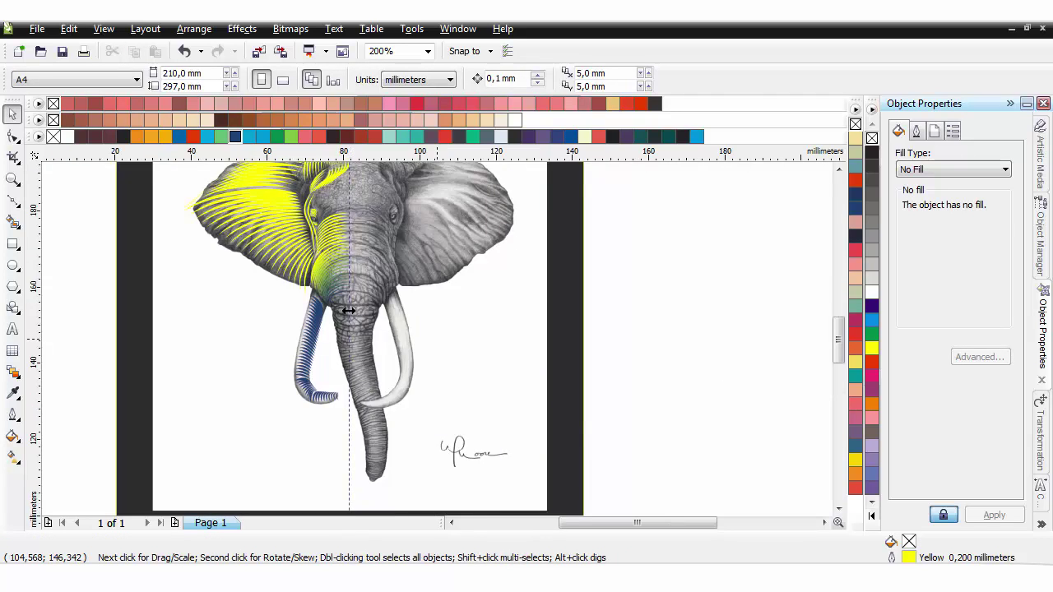
pyautogui.scroll(1, 348, 310)
pyautogui.press('F5')
pyautogui.scroll(1, 409, 338)
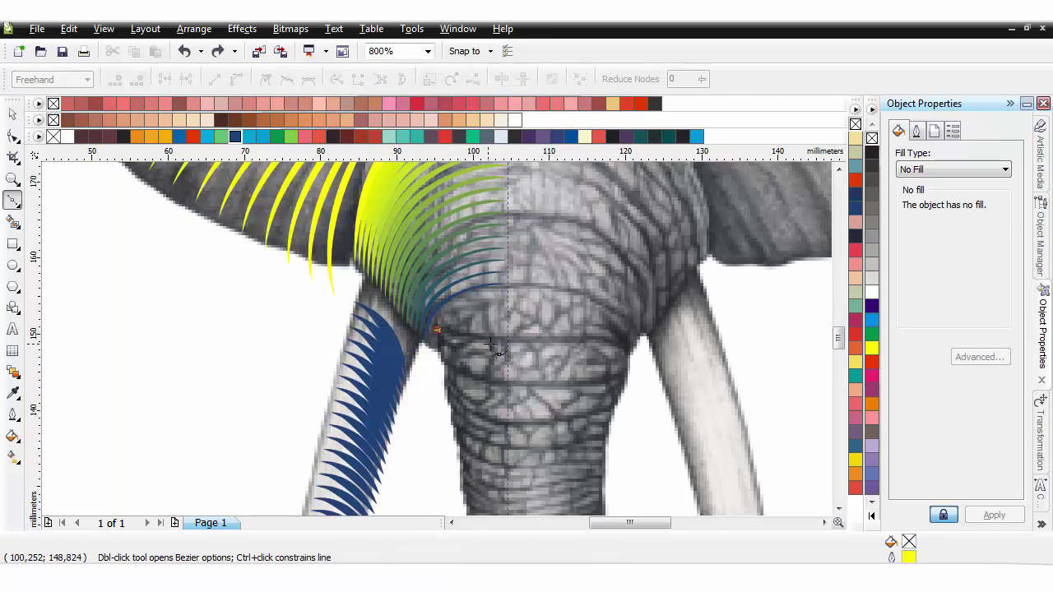
pyautogui.moveTo(437, 329); pyautogui.dragTo(459, 352)
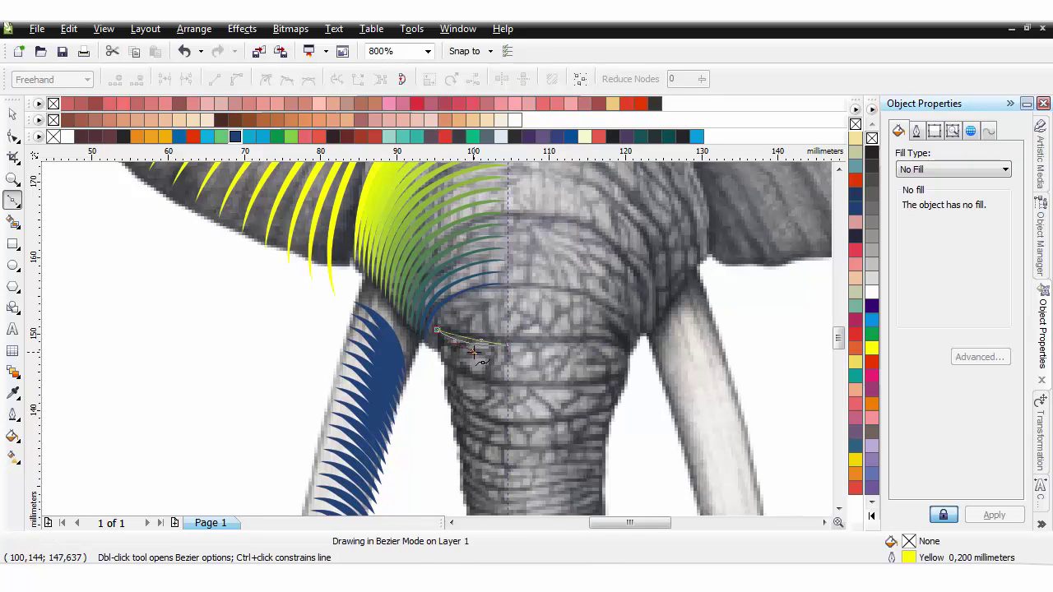
pyautogui.press('space')
pyautogui.scroll(-2, 434, 335)
pyautogui.press('space')
pyautogui.scroll(1, 434, 313)
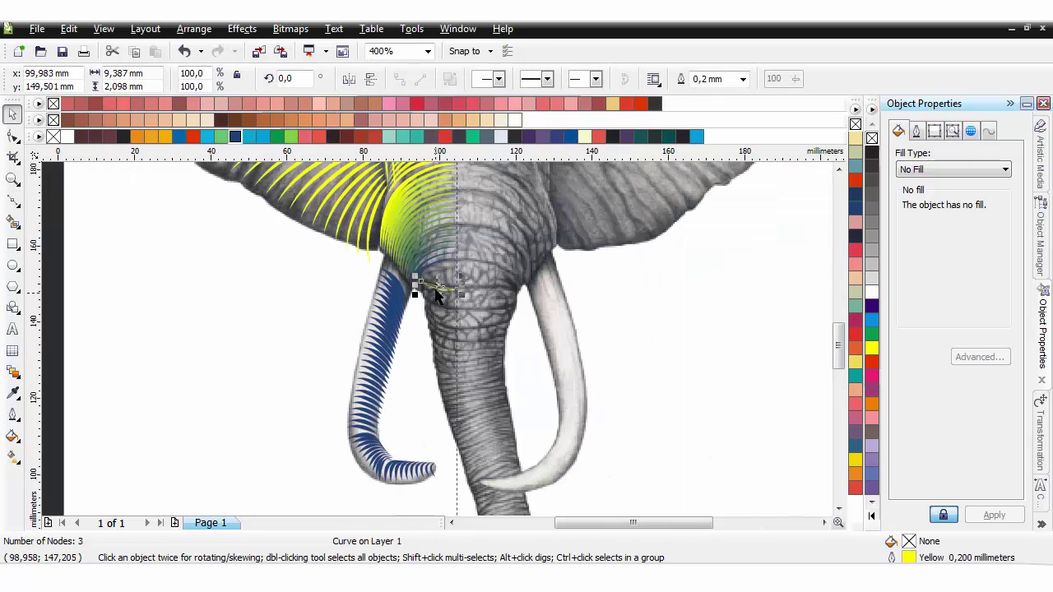
# Duplicate the trunk curve farther down the trunk beside the centre guideline and blend the two curves
pyautogui.moveTo(436, 291); pyautogui.dragTo(425, 417)
pyautogui.keyDown('shift'); pyautogui.click(438, 288); pyautogui.keyUp('shift')
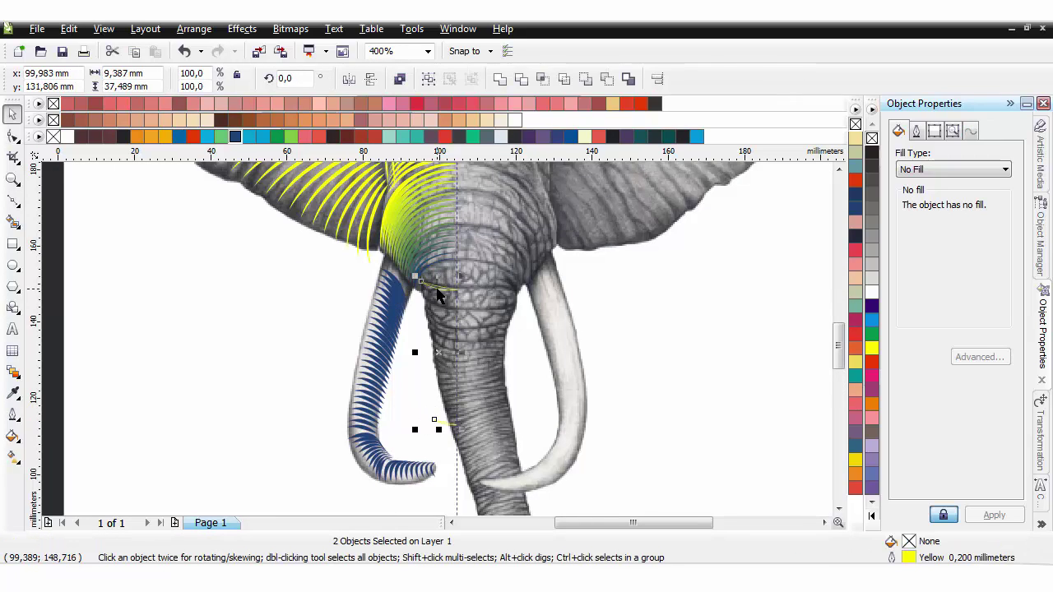
pyautogui.press('b')
pyautogui.moveTo(438, 286); pyautogui.dragTo(443, 420)
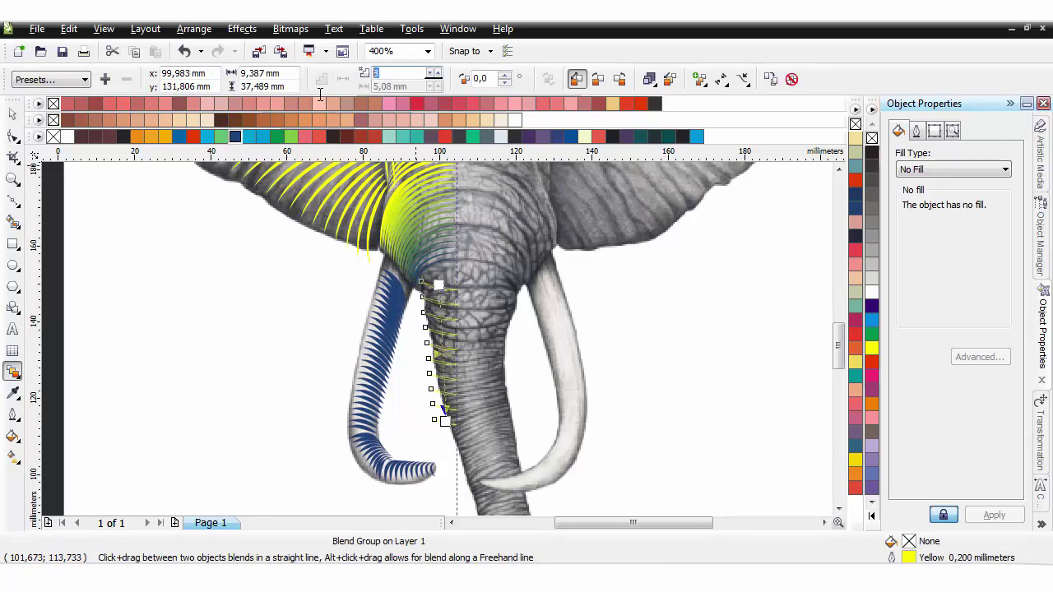
# Give the trunk blend a dark blue fill, no outline and 35 steps
pyautogui.click(235, 137)
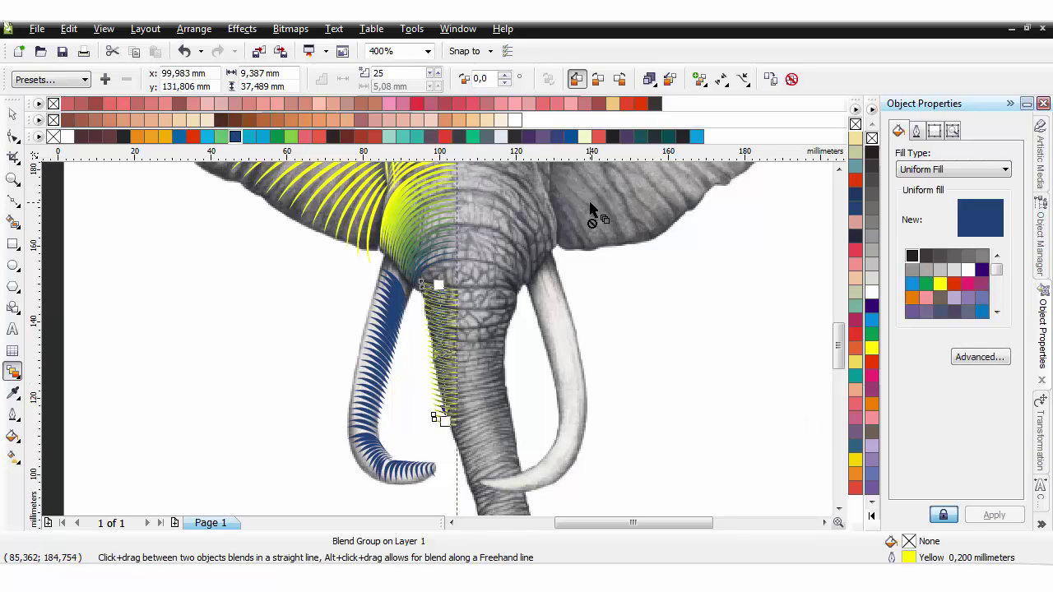
pyautogui.rightClick(869, 139)
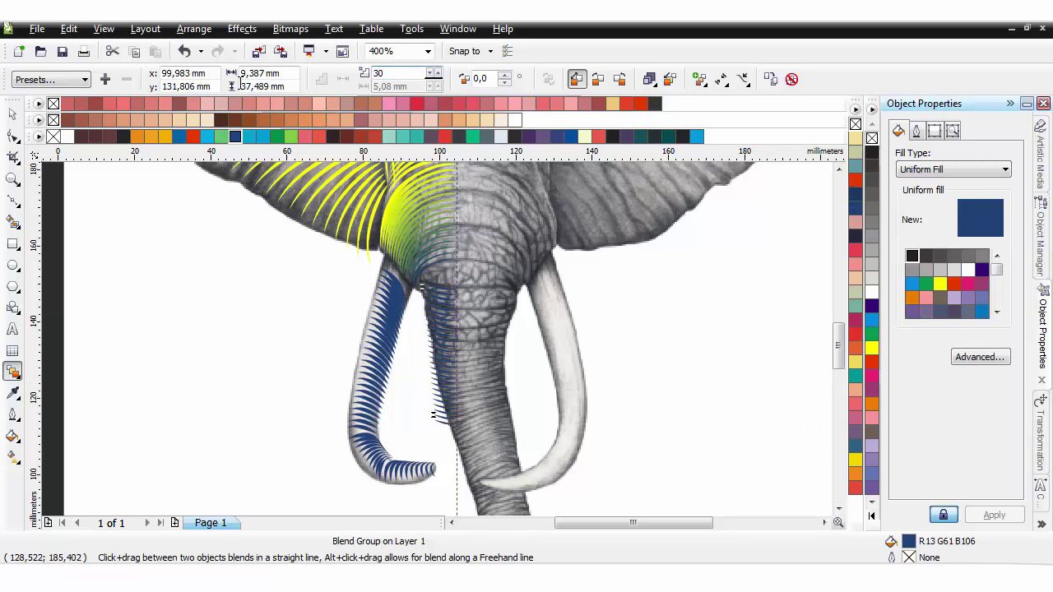
pyautogui.write('30')
pyautogui.press('Return')
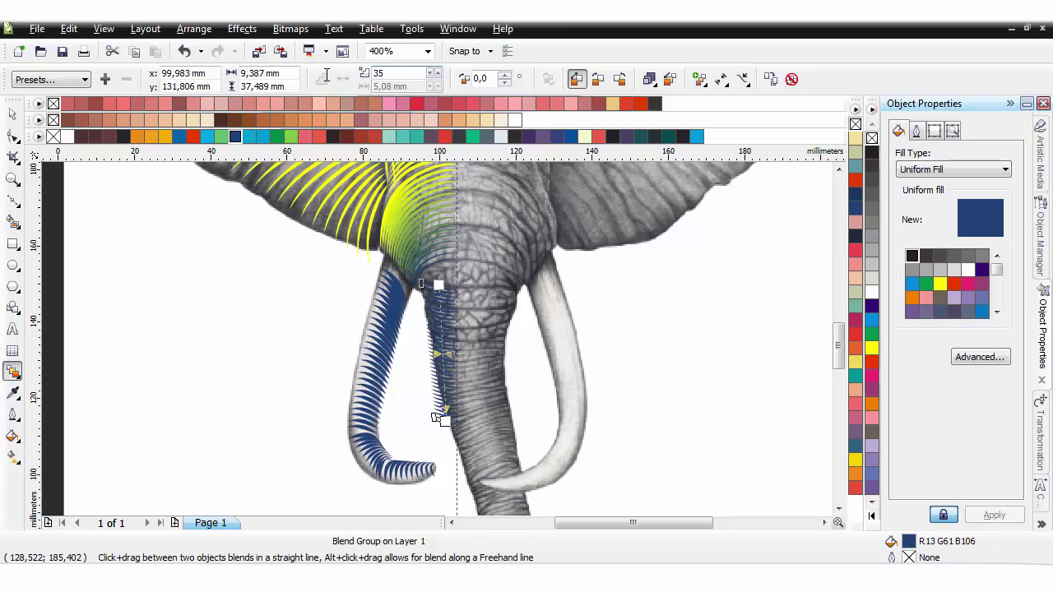
pyautogui.press('space')
pyautogui.click(261, 351)
# Cover the photo with the dark rectangle and mirror a copy of all the line art, including the trunk, across the centre guideline
pyautogui.scroll(-2, 261, 351)
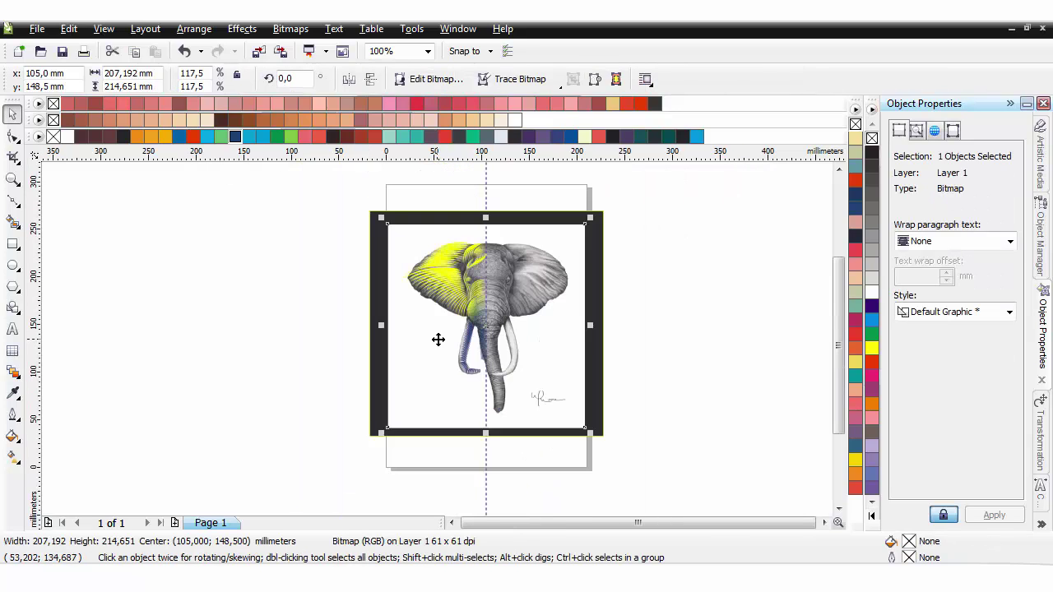
pyautogui.click(592, 376)
pyautogui.hotkey('ctrl', 'pageup')
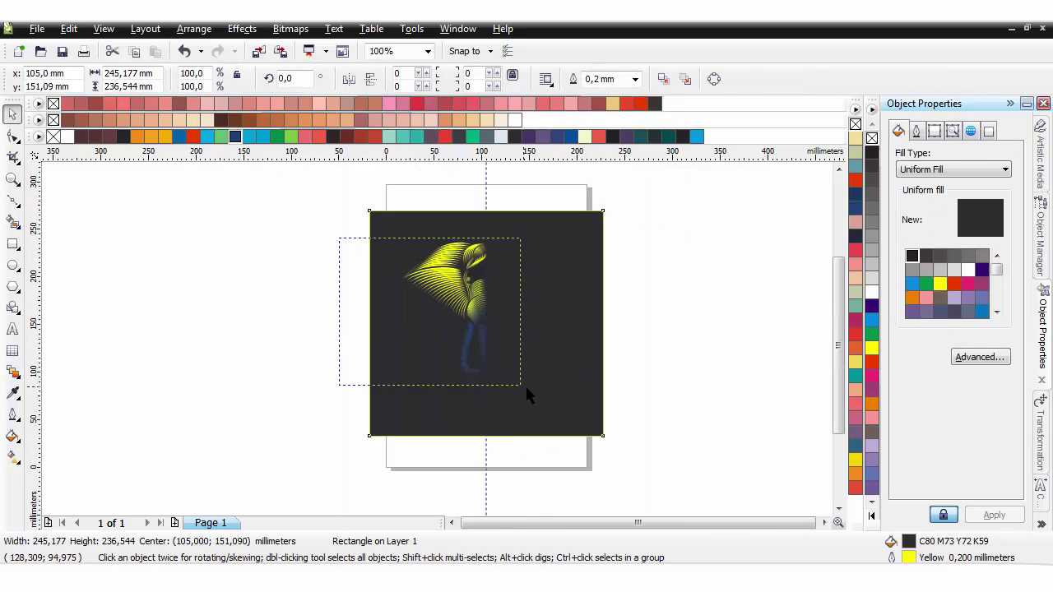
pyautogui.moveTo(525, 385); pyautogui.dragTo(525, 384)
pyautogui.moveTo(400, 307); pyautogui.dragTo(575, 307)
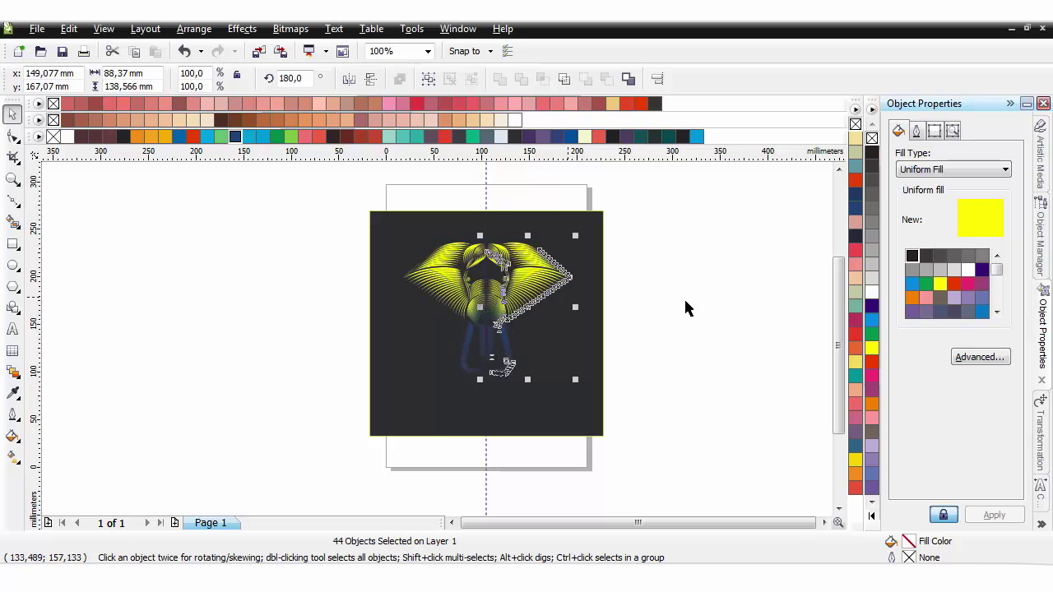
pyautogui.click(686, 302)
pyautogui.scroll(3, 435, 335)
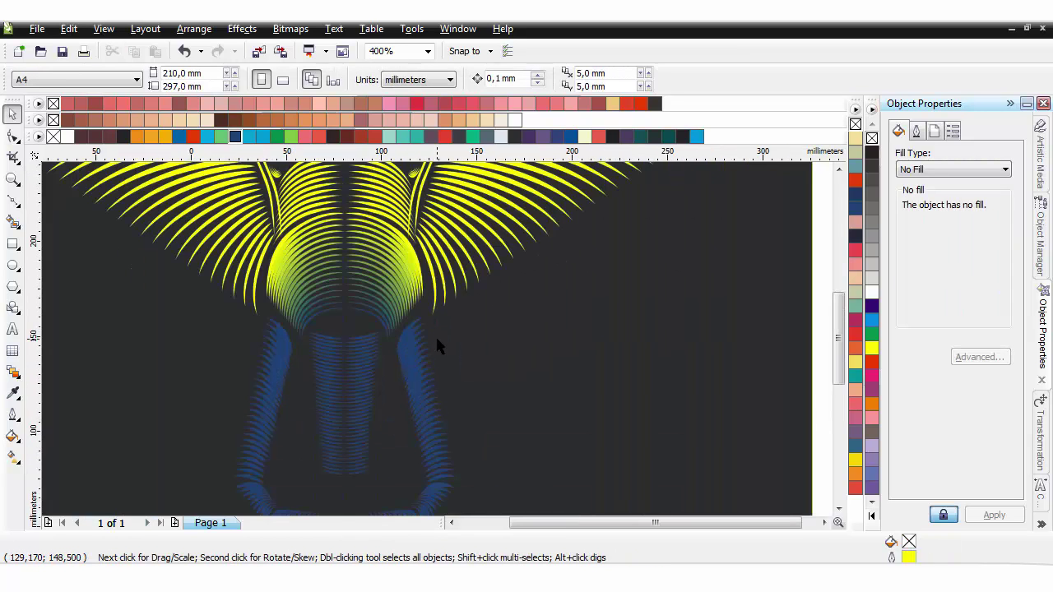
# Try a white fill on the mirrored upper tusk blend, then undo it
pyautogui.scroll(-3, 435, 335)
pyautogui.click(440, 368)
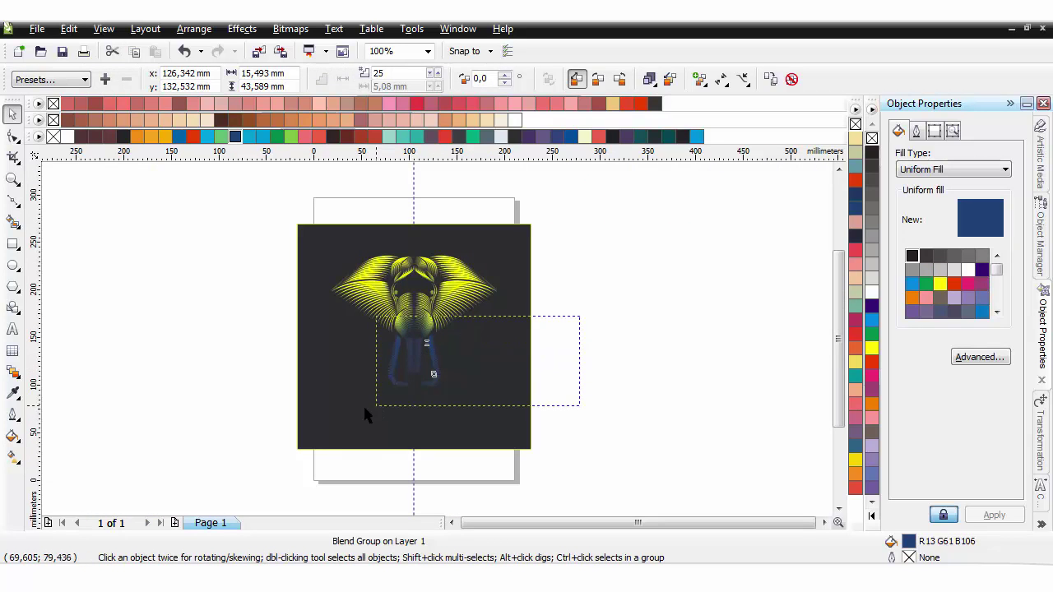
pyautogui.moveTo(364, 407); pyautogui.dragTo(358, 410)
pyautogui.click(584, 369)
pyautogui.click(433, 358)
pyautogui.click(872, 292)
pyautogui.click(649, 385)
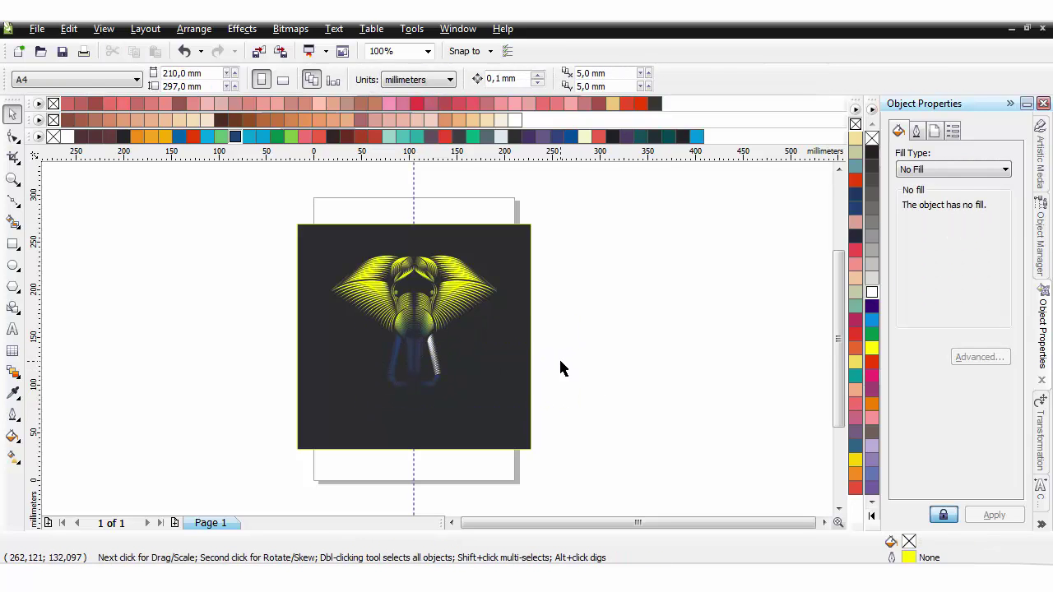
pyautogui.hotkey('ctrl', 'z')
# Undo the mirrored copy of the line art and send the dark rectangle behind the elephant photo
pyautogui.click(519, 426)
pyautogui.hotkey('shift', 'pagedown')
pyautogui.press('Escape')
pyautogui.scroll(1, 476, 362)
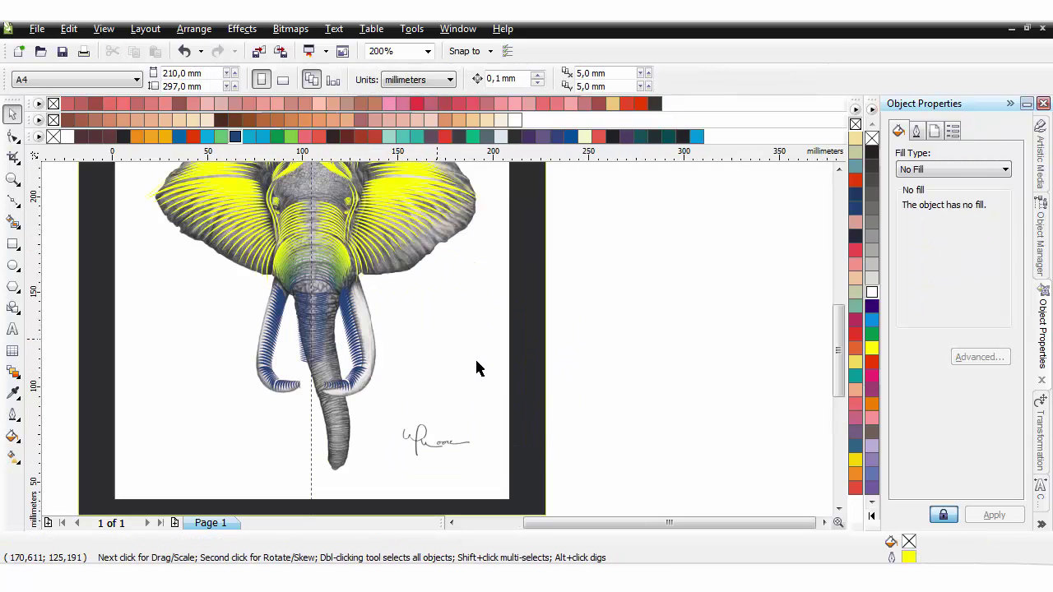
pyautogui.hotkey('ctrl', 'z')
pyautogui.hotkey('ctrl', 'z')
pyautogui.hotkey('ctrl', 'z')
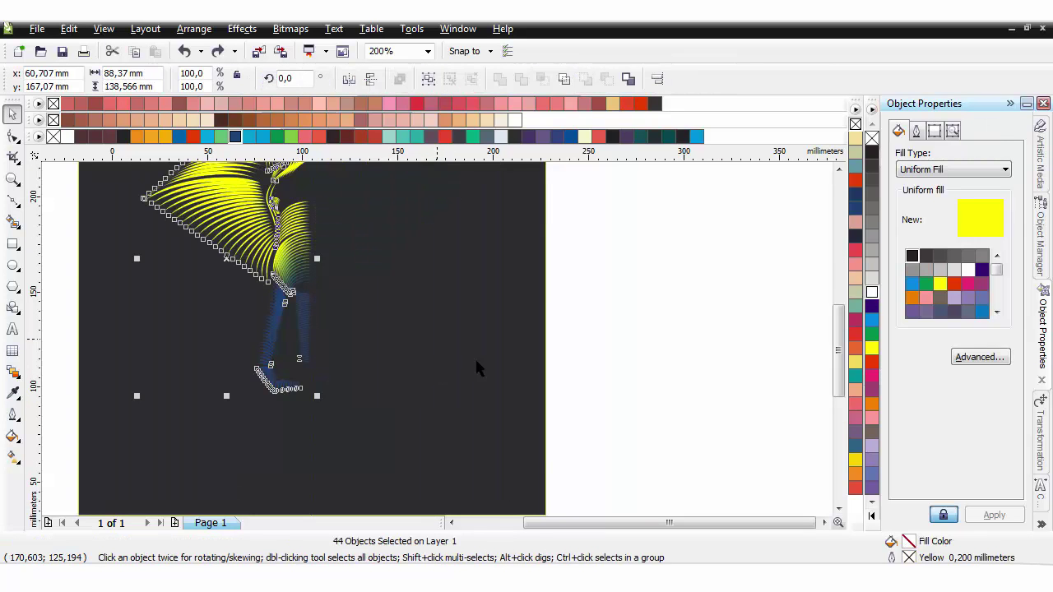
pyautogui.click(511, 408)
pyautogui.hotkey('shift', 'pagedown')
# Draw a thin five-node curved shape about 19.9 by 18 mm across the forehead, from above the eye to the centre guideline
pyautogui.press('n')
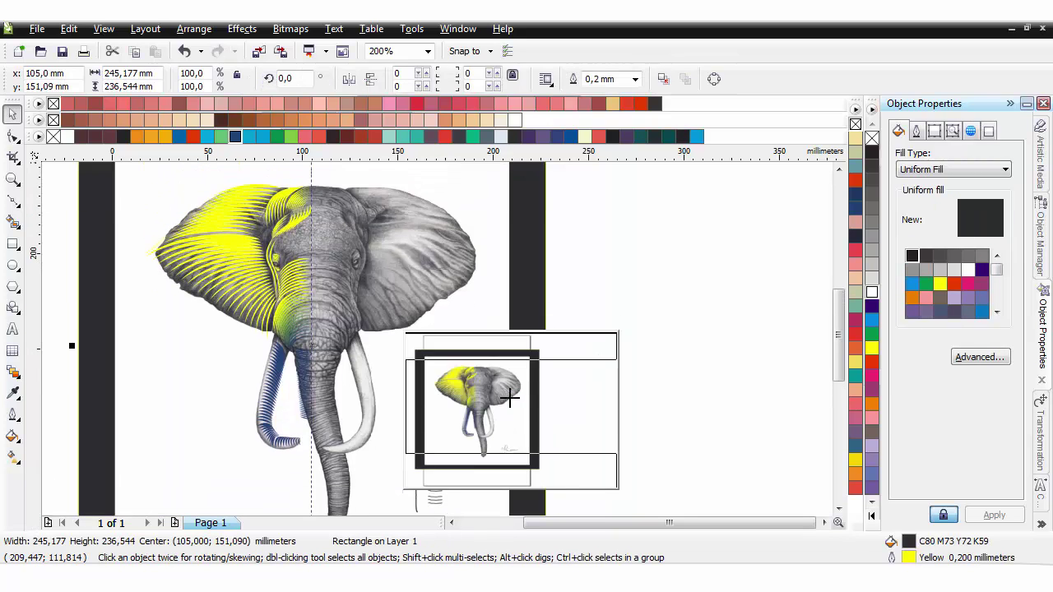
pyautogui.scroll(2, 284, 285)
pyautogui.press('F5')
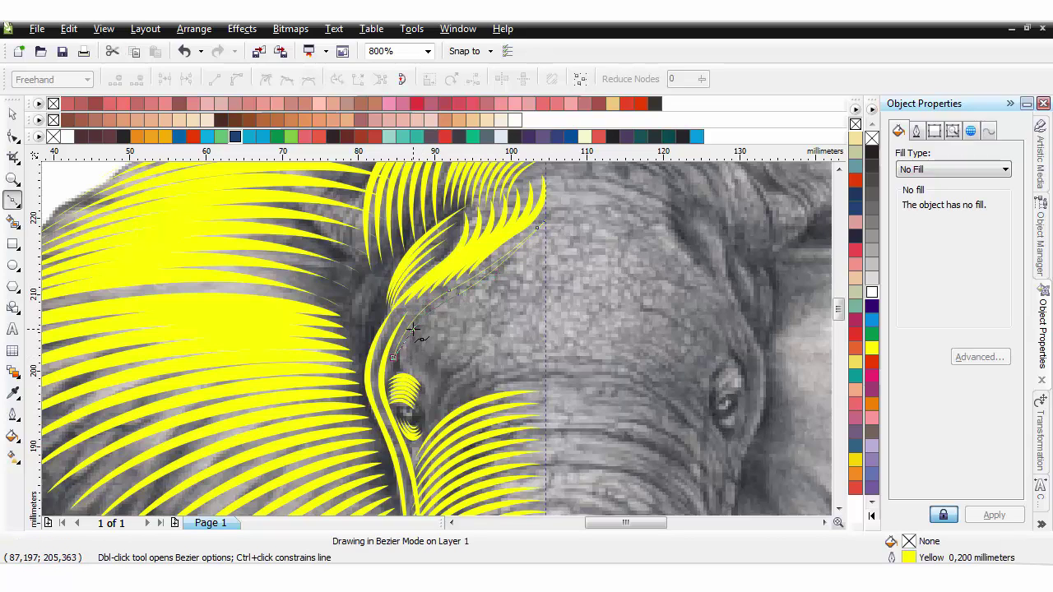
pyautogui.press('space')
pyautogui.press('F10')
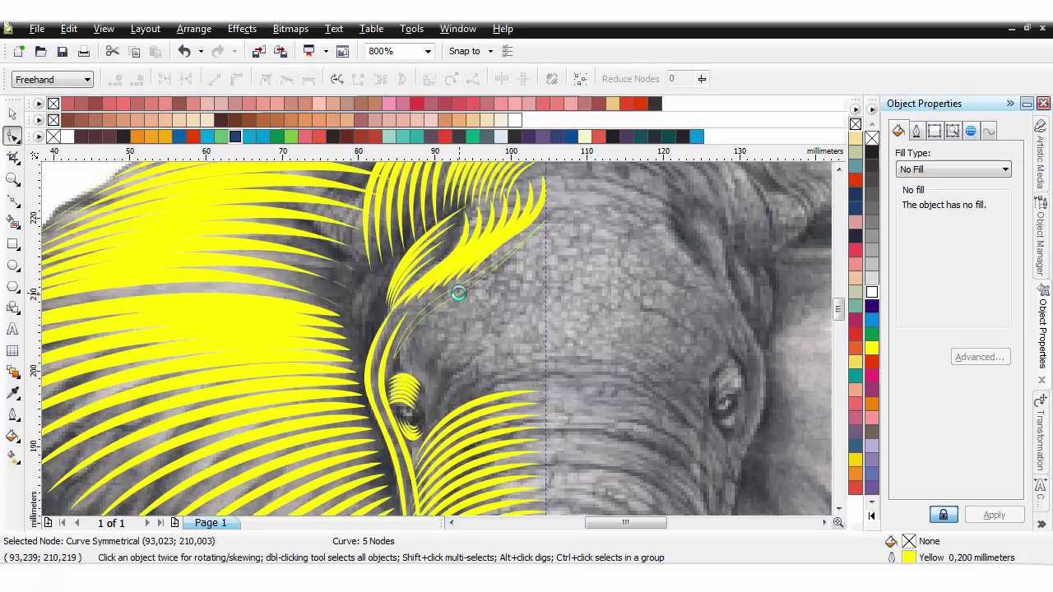
pyautogui.press('space')
# Duplicate the forehead curve just above the face blend, scaling and skewing the copy to about 13.7 by 9.6 mm
pyautogui.moveTo(470, 287); pyautogui.dragTo(462, 404)
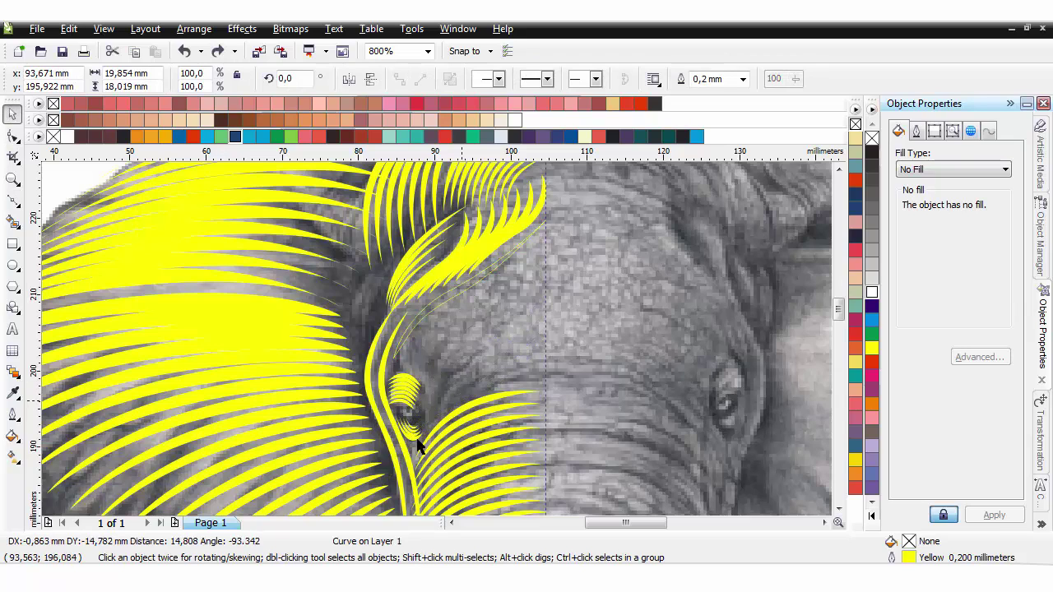
pyautogui.moveTo(418, 444); pyautogui.dragTo(417, 444)
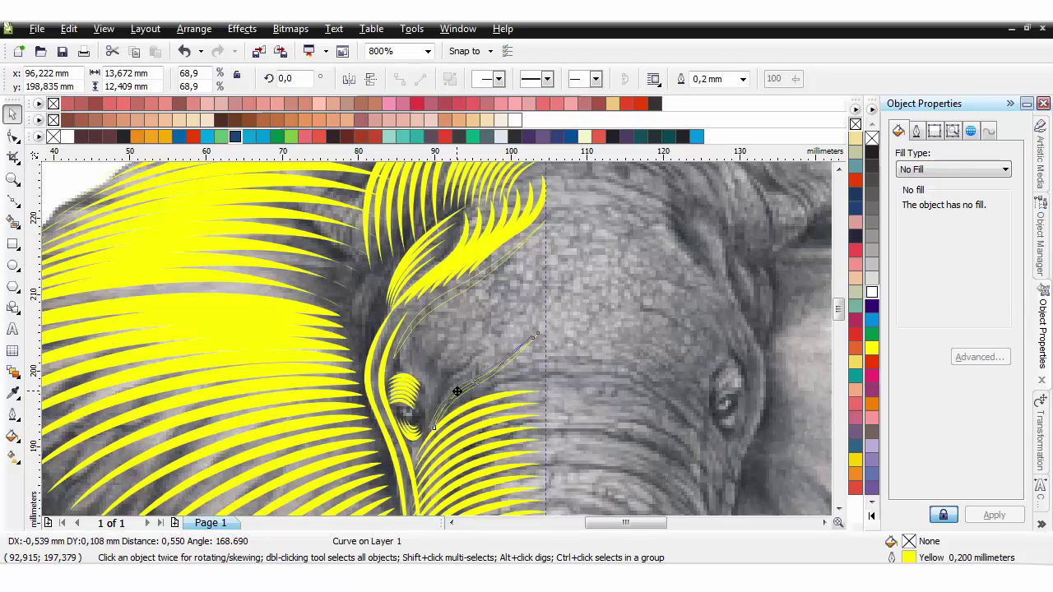
pyautogui.click(492, 371)
pyautogui.moveTo(538, 403); pyautogui.dragTo(538, 402)
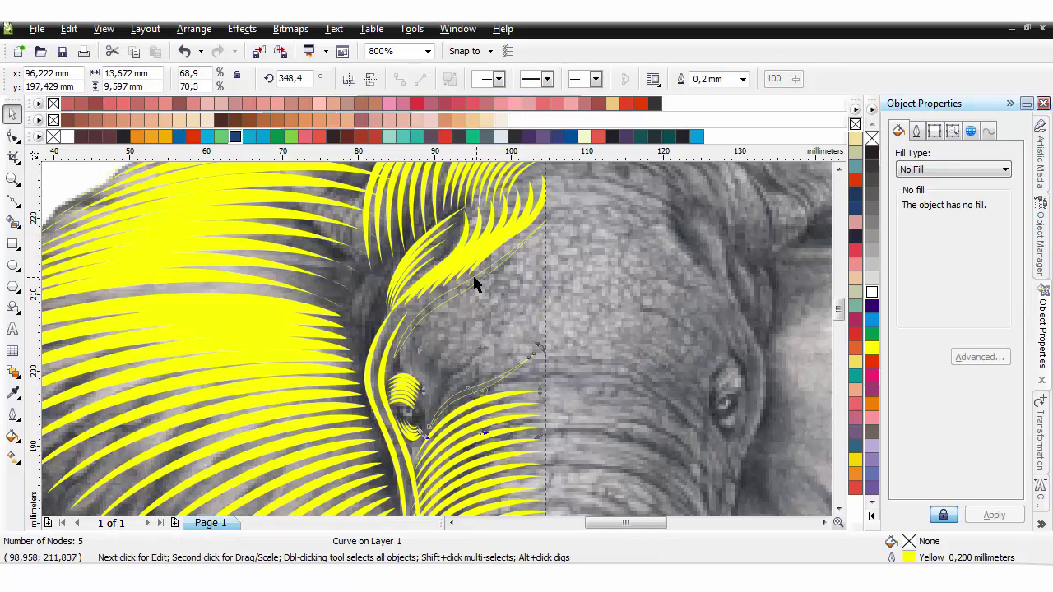
# Blend the two forehead curves with 10 steps
pyautogui.keyDown('shift'); pyautogui.click(462, 288); pyautogui.keyUp('shift')
pyautogui.press('b')
pyautogui.moveTo(477, 386); pyautogui.dragTo(477, 398)
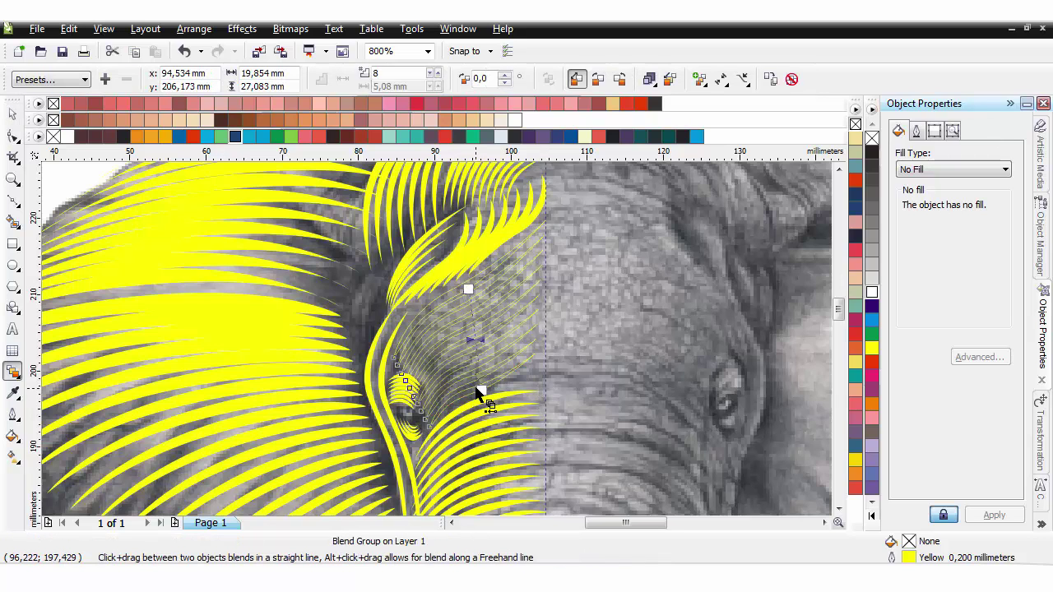
pyautogui.press('space')
pyautogui.press('Right')
pyautogui.press('Right')
pyautogui.press('Right')
pyautogui.press('Right')
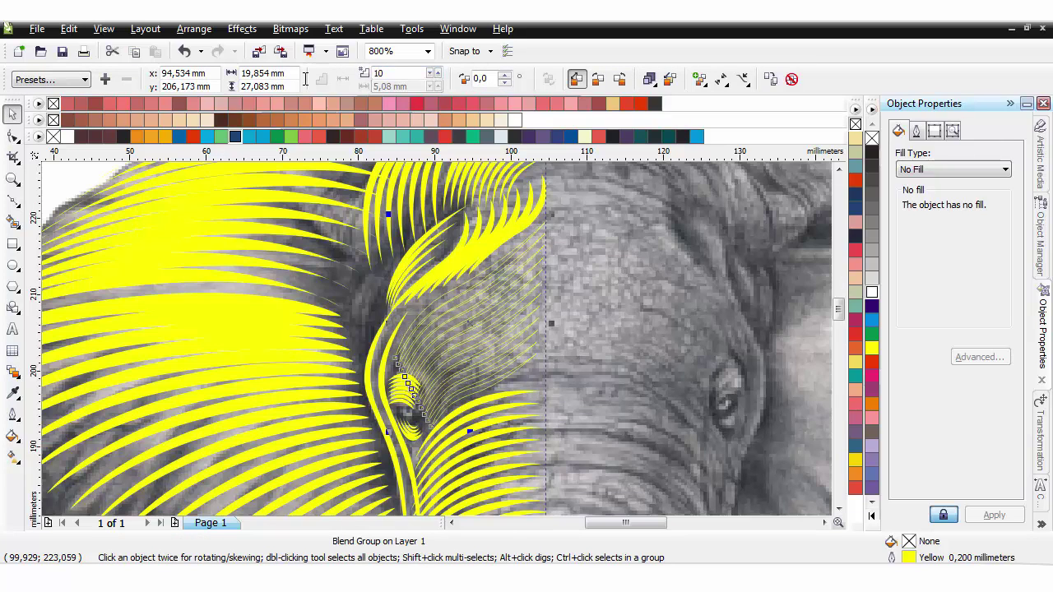
# Scale the forehead blend to about 18.1 by 24.7 mm, fit it under the brow and give it a yellow fill without outline
pyautogui.moveTo(388, 215); pyautogui.dragTo(404, 225)
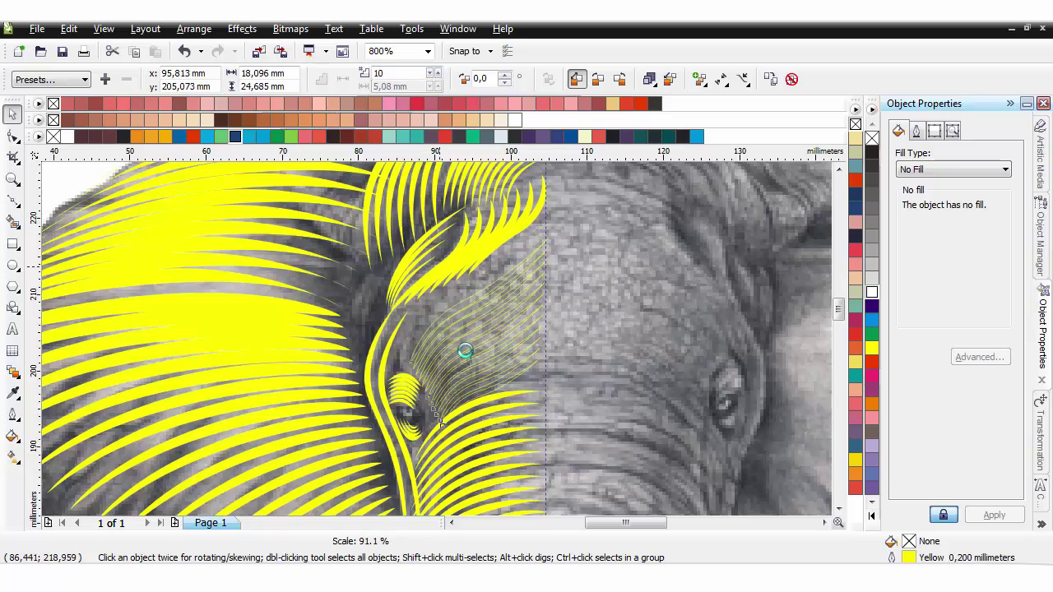
pyautogui.moveTo(467, 352); pyautogui.dragTo(463, 340)
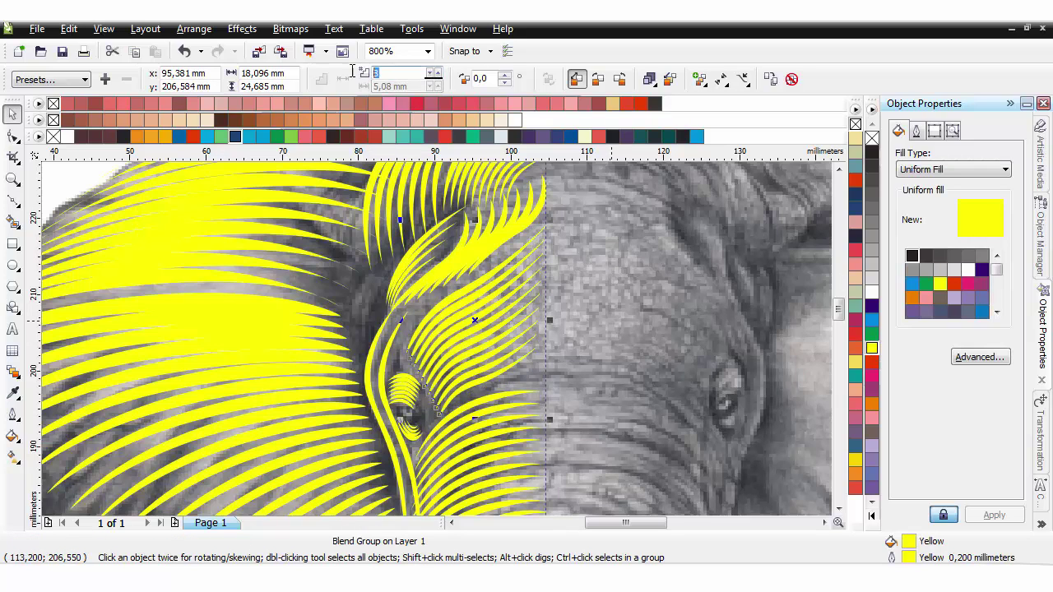
pyautogui.press('Return')
pyautogui.rightClick(872, 138)
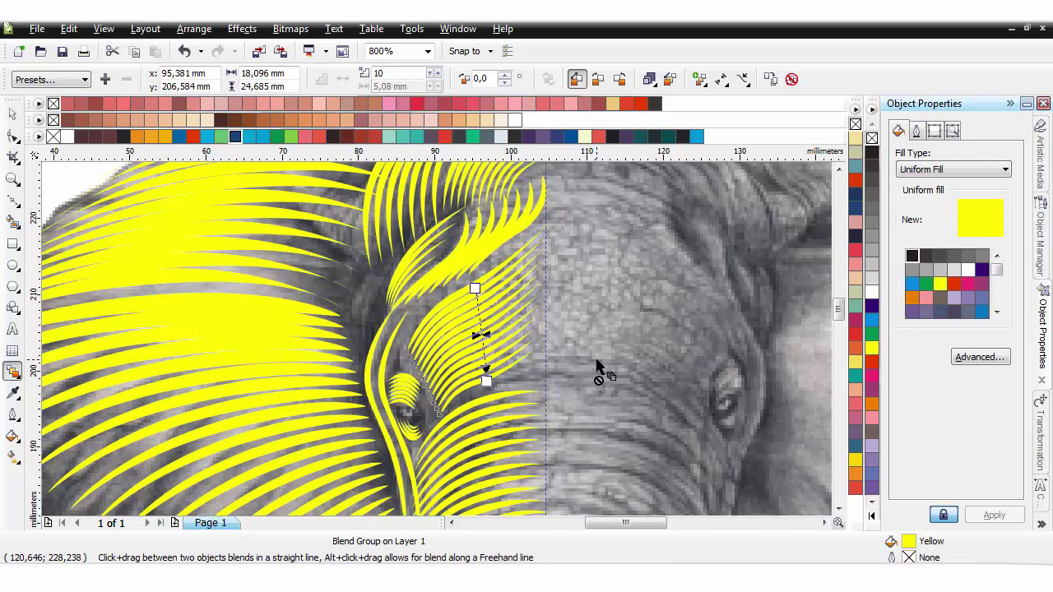
# Bring the dark rectangle in front of the photo, keeping it behind the line art
pyautogui.scroll(-3, 436, 345)
pyautogui.press('space')
pyautogui.click(542, 379)
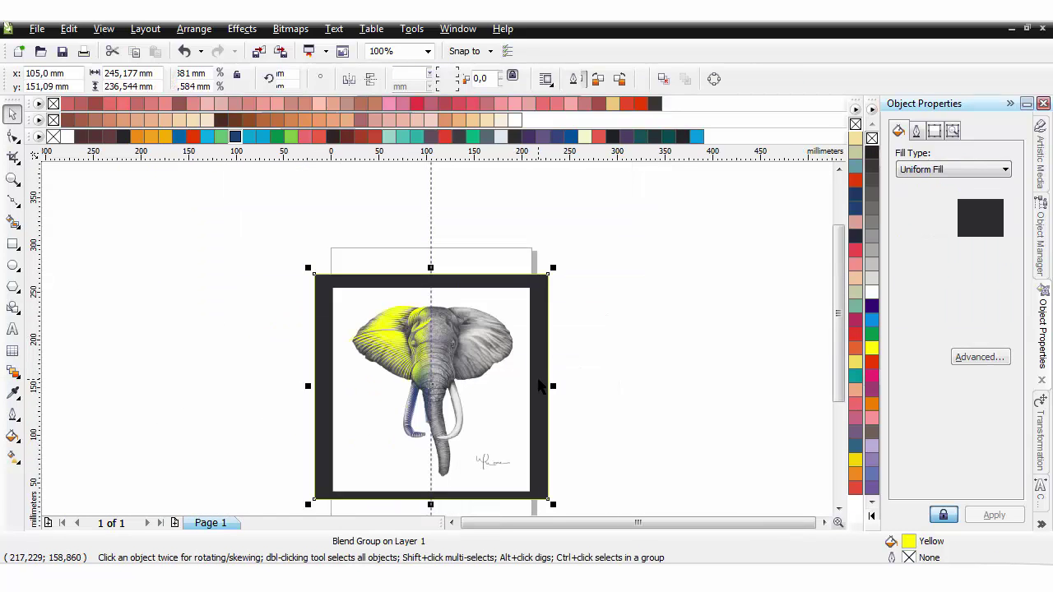
pyautogui.hotkey('ctrl', 'pageup')
pyautogui.click(592, 376)
pyautogui.scroll(1, 408, 410)
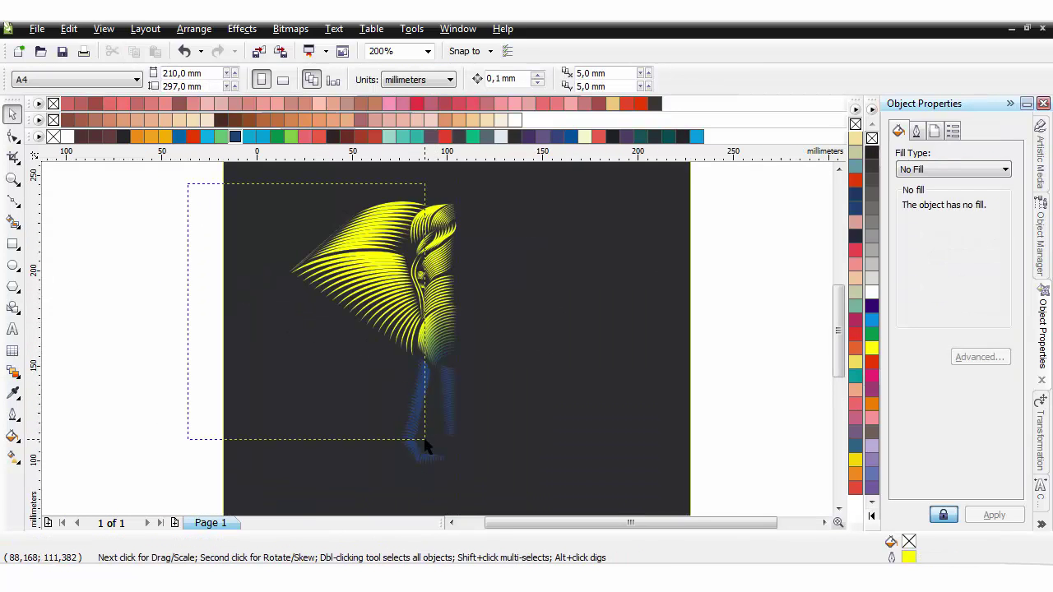
# Fill the upper tusk blend and all the lower tusk pieces with white
pyautogui.moveTo(425, 439); pyautogui.dragTo(424, 439)
pyautogui.click(419, 395)
pyautogui.click(872, 292)
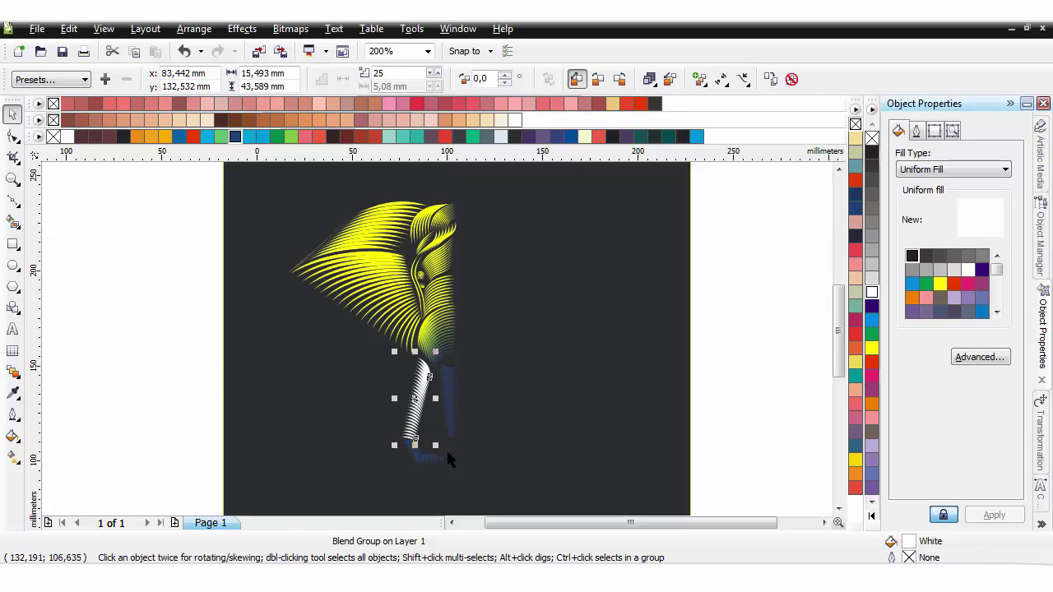
pyautogui.click(419, 447)
pyautogui.moveTo(451, 494); pyautogui.dragTo(453, 495)
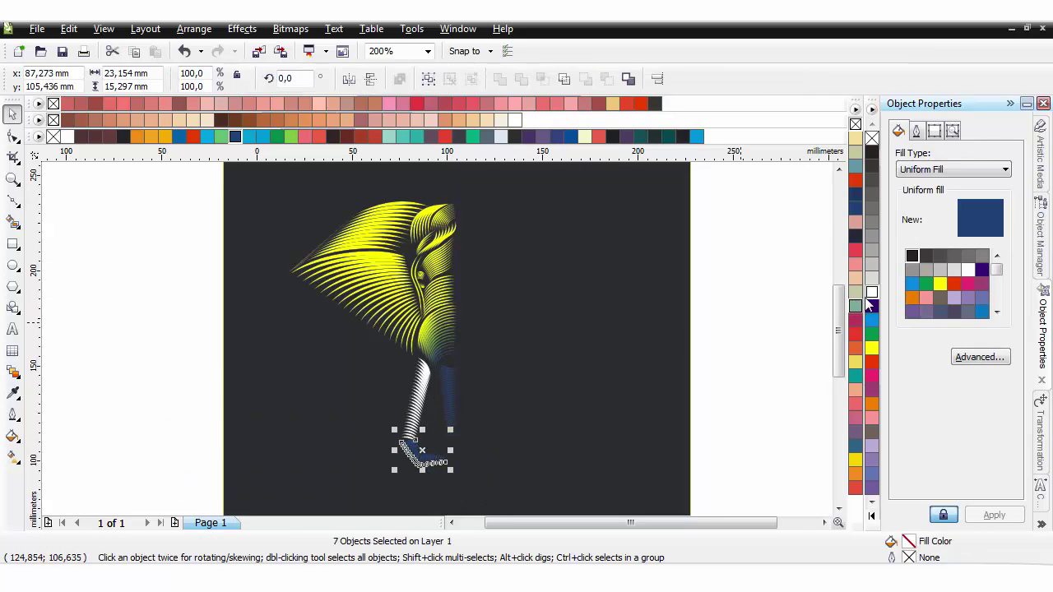
pyautogui.click(872, 293)
pyautogui.click(774, 398)
pyautogui.click(636, 426)
# Try neutral grey fills on the lower and upper ear blends, then undo them
pyautogui.click(381, 262)
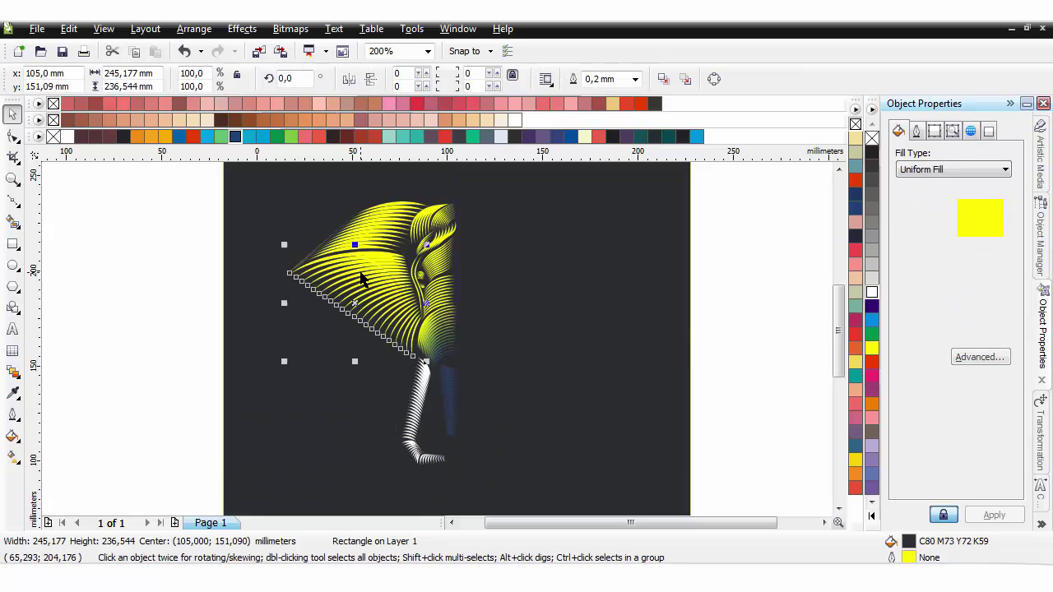
pyautogui.click(872, 250)
pyautogui.click(376, 235)
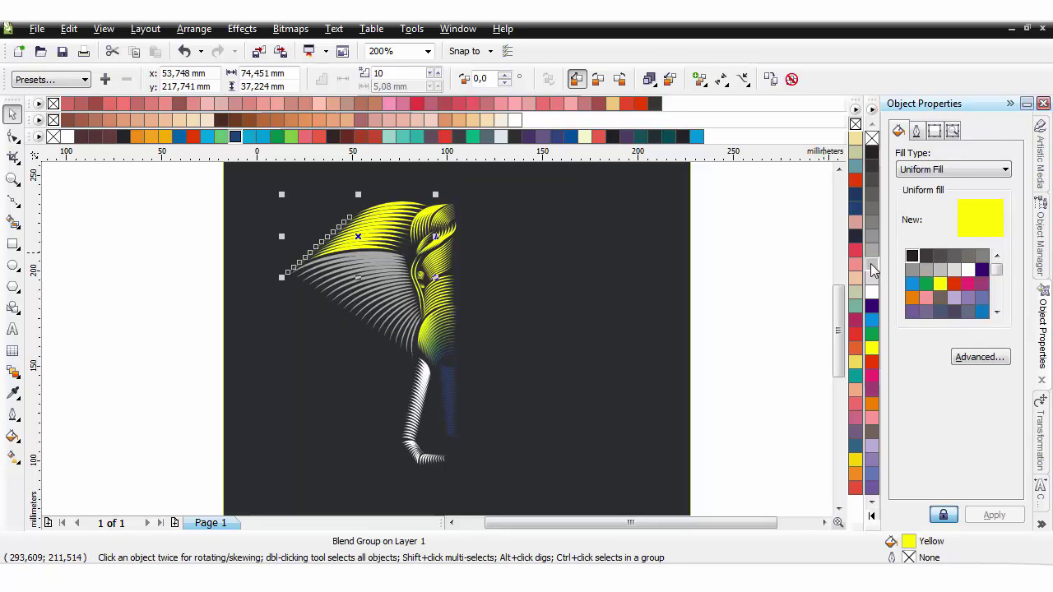
pyautogui.click(872, 264)
pyautogui.click(607, 357)
pyautogui.hotkey('ctrl', 'z')
pyautogui.hotkey('ctrl', 'z')
pyautogui.click(175, 330)
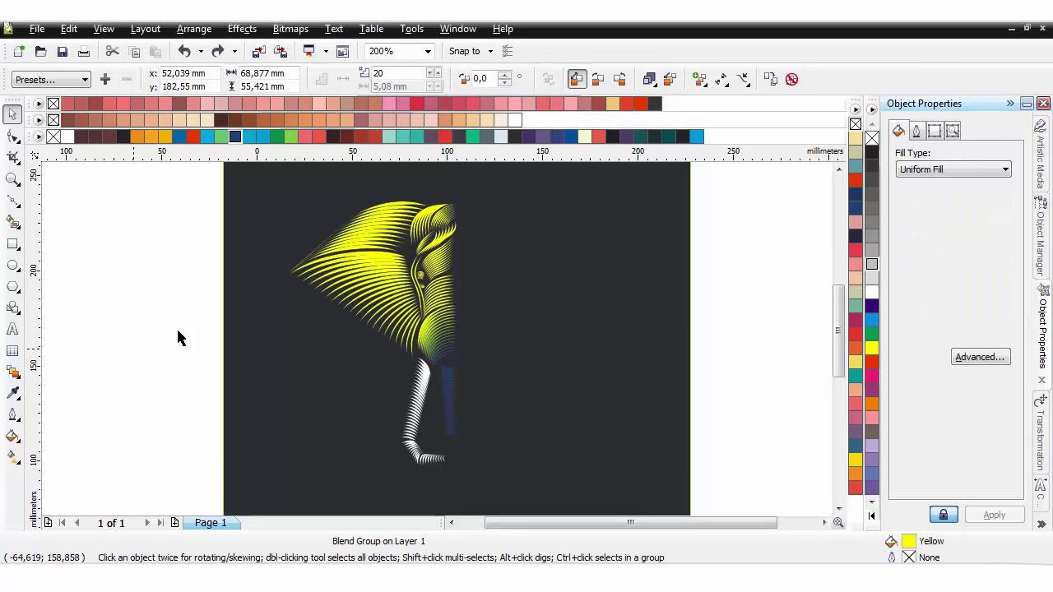
# Fill the lower and upper ear blends with slate grey (C68 M50 Y45 K3)
pyautogui.click(435, 330)
pyautogui.click(343, 279)
pyautogui.click(504, 135)
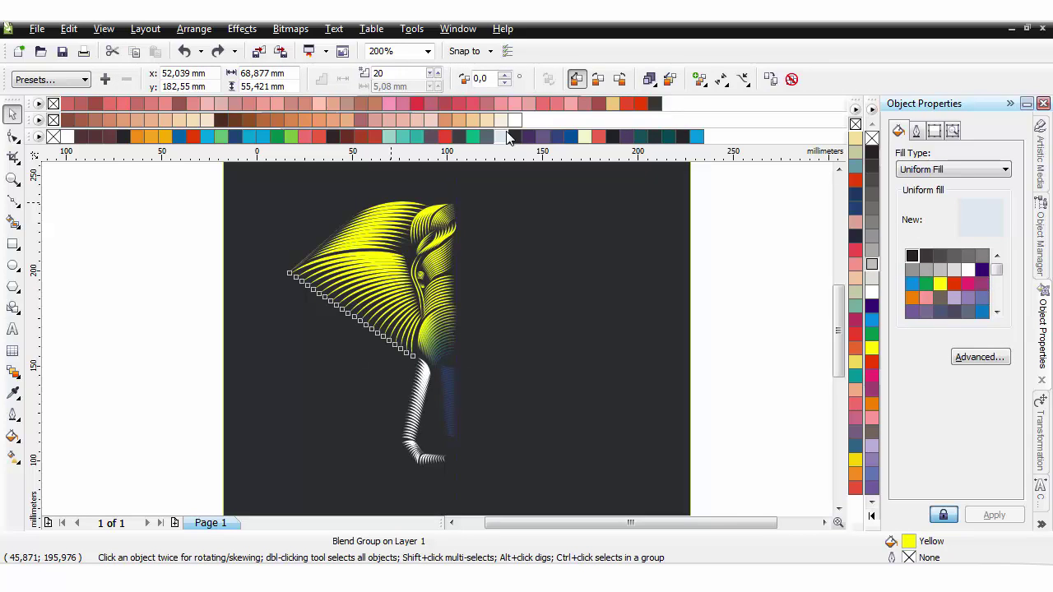
pyautogui.click(485, 140)
pyautogui.click(501, 141)
pyautogui.click(485, 139)
pyautogui.click(368, 230)
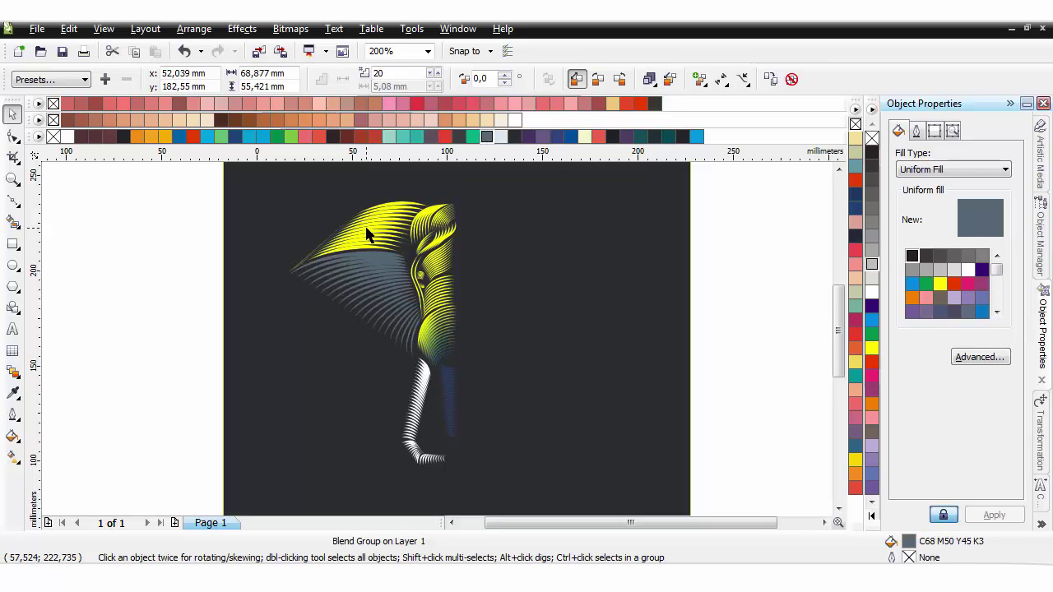
pyautogui.click(485, 140)
# Fill the blend above the trunk, the face blend and the forehead blend with light grey (C8 M3 Y4 K0)
pyautogui.click(444, 343)
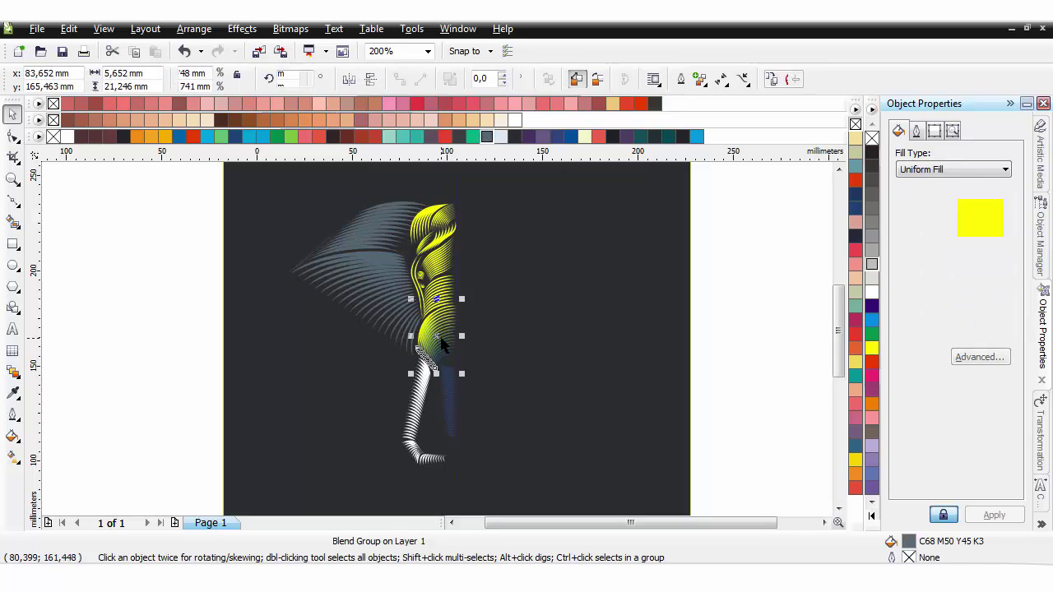
pyautogui.moveTo(445, 339); pyautogui.dragTo(485, 284)
pyautogui.hotkey('ctrl', 'z')
pyautogui.click(858, 294)
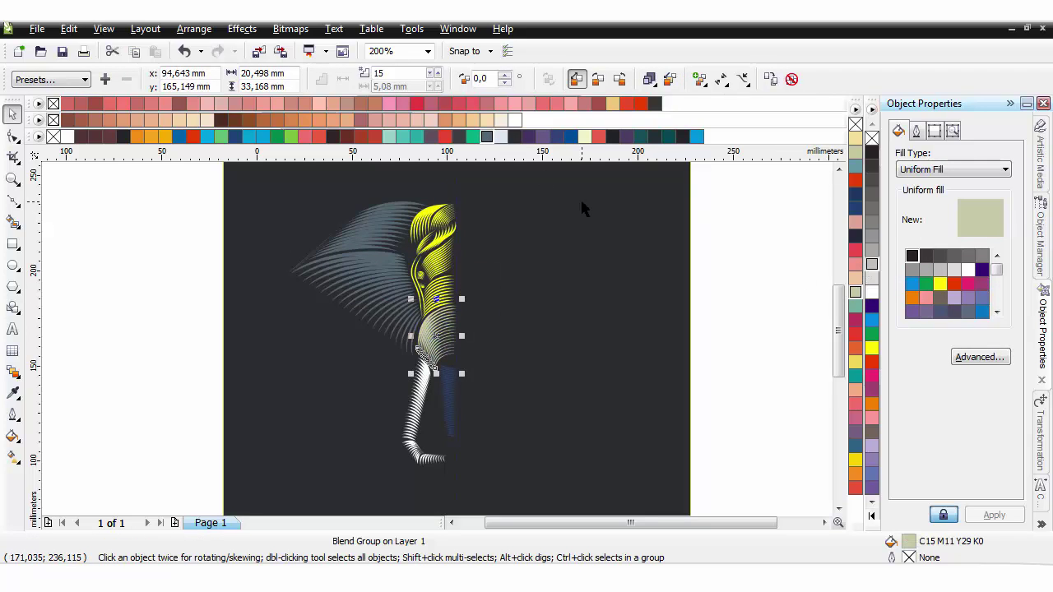
pyautogui.click(502, 139)
pyautogui.click(445, 295)
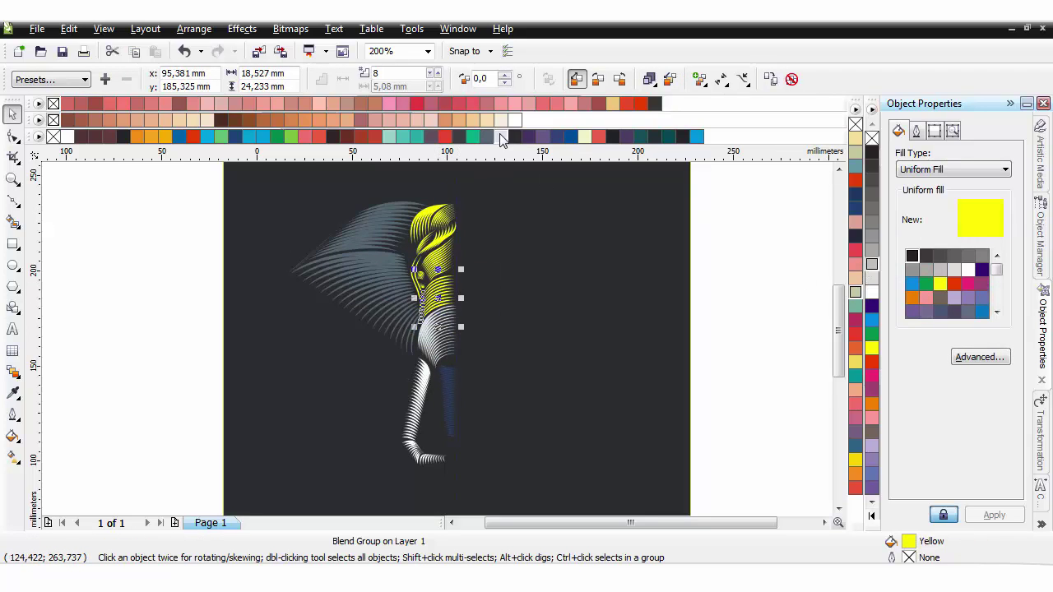
pyautogui.click(500, 138)
pyautogui.click(445, 260)
pyautogui.click(501, 138)
pyautogui.moveTo(475, 258); pyautogui.dragTo(661, 248)
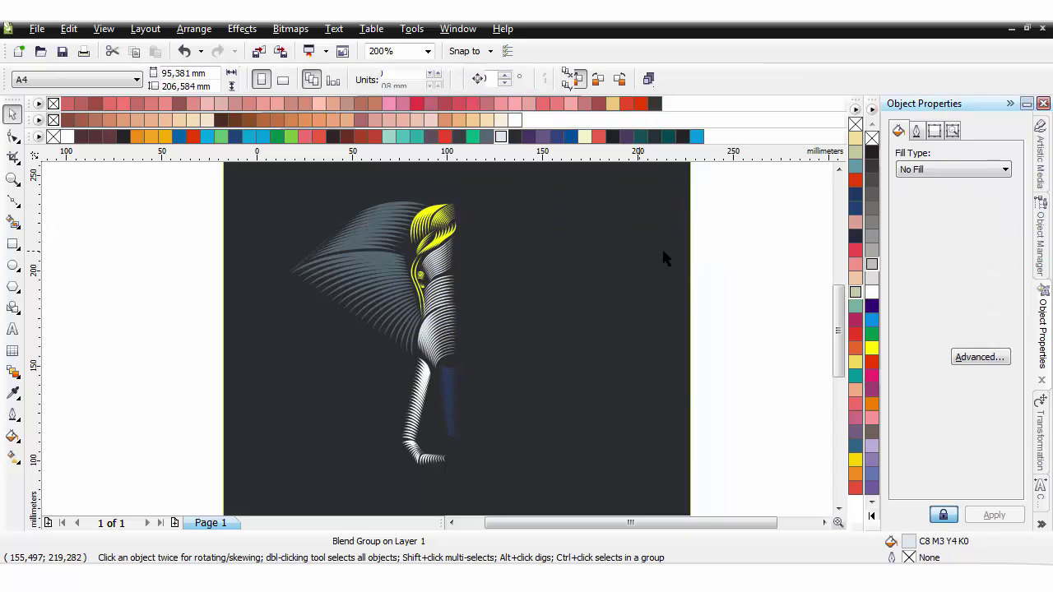
# Fill the lower ear blend with yellow and the upper ear blend with the light grey used on the face
pyautogui.scroll(-2, 801, 292)
pyautogui.scroll(1, 376, 346)
pyautogui.scroll(1, 437, 339)
pyautogui.click(272, 301)
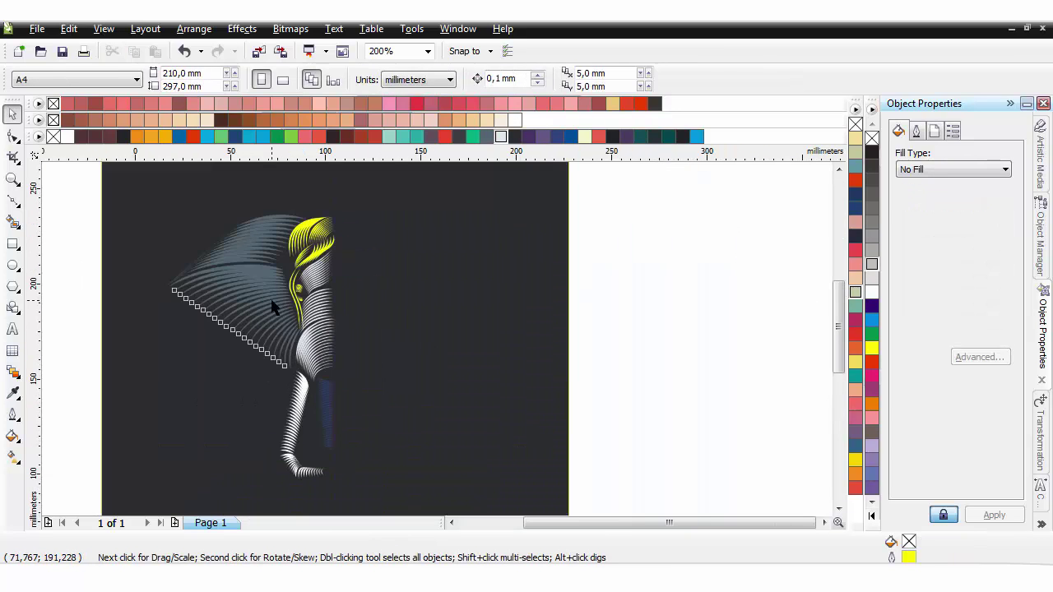
pyautogui.click(872, 348)
pyautogui.click(260, 232)
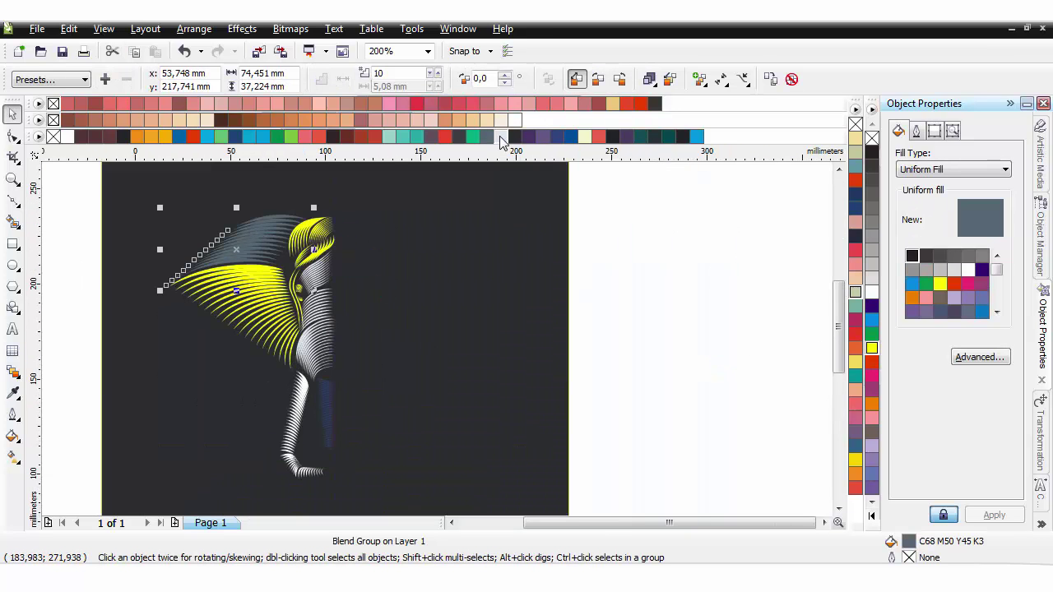
pyautogui.click(666, 329)
# Fill the dark blue trunk blend with yellow
pyautogui.scroll(-2, 362, 344)
pyautogui.click(226, 401)
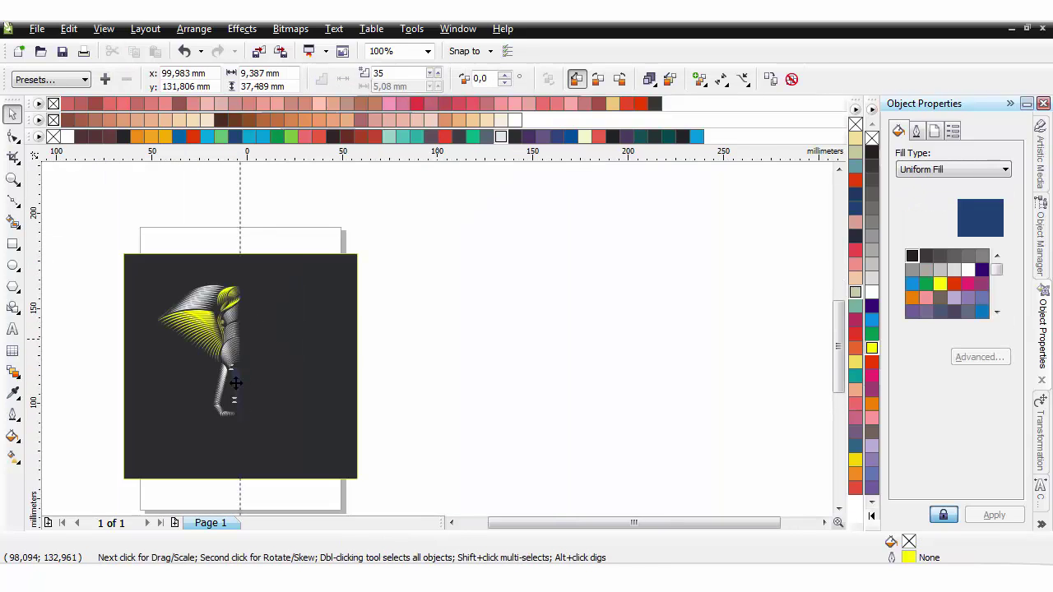
pyautogui.scroll(2, 226, 400)
pyautogui.click(871, 347)
pyautogui.scroll(-2, 103, 346)
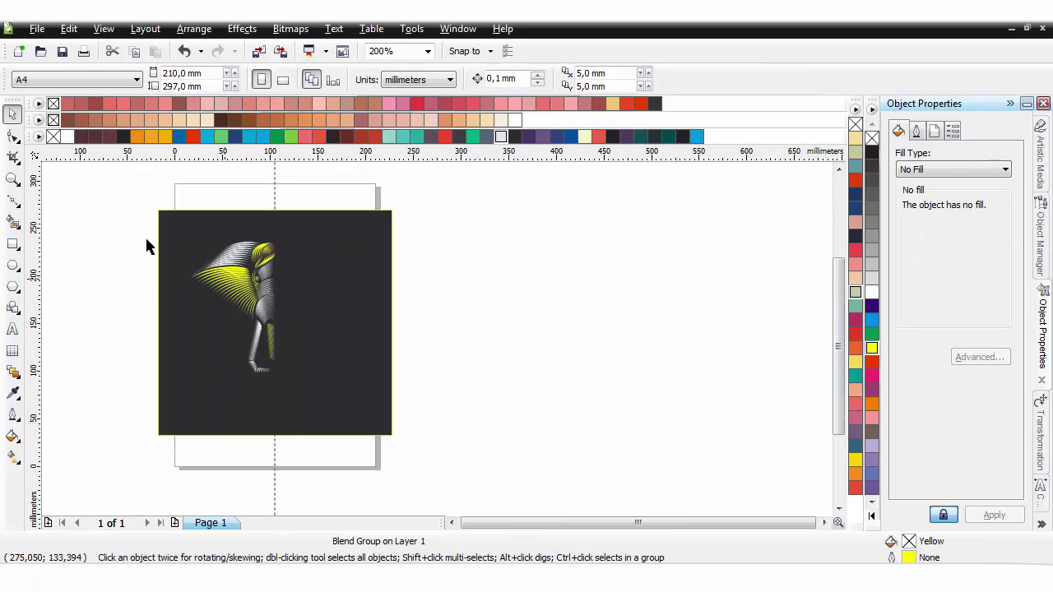
# Mirror a copy of all the recoloured line art horizontally across the centre guideline to complete the elephant
pyautogui.moveTo(146, 242); pyautogui.dragTo(373, 381)
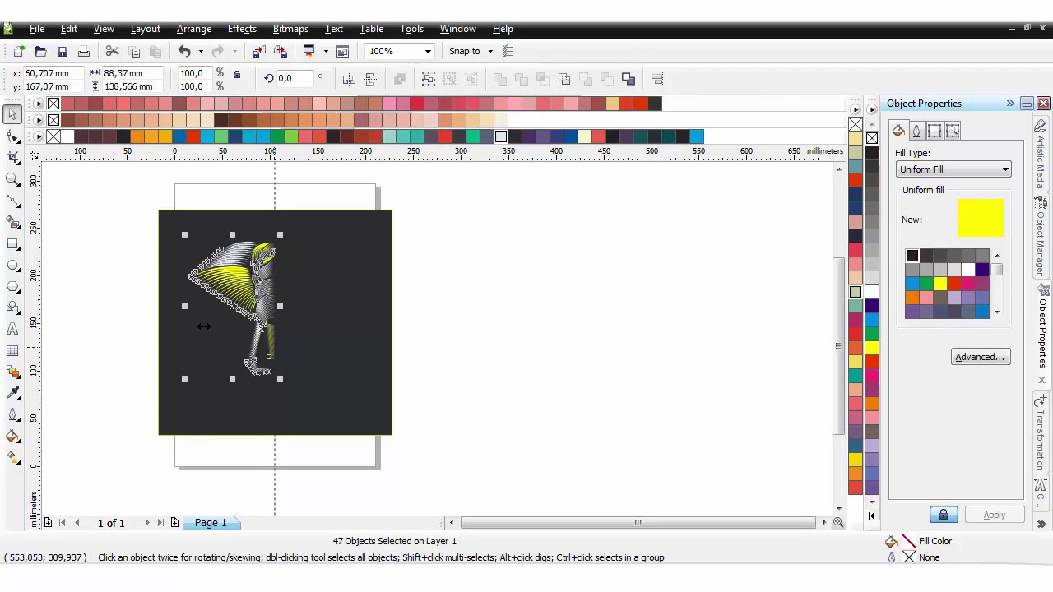
pyautogui.moveTo(184, 309); pyautogui.dragTo(321, 318)
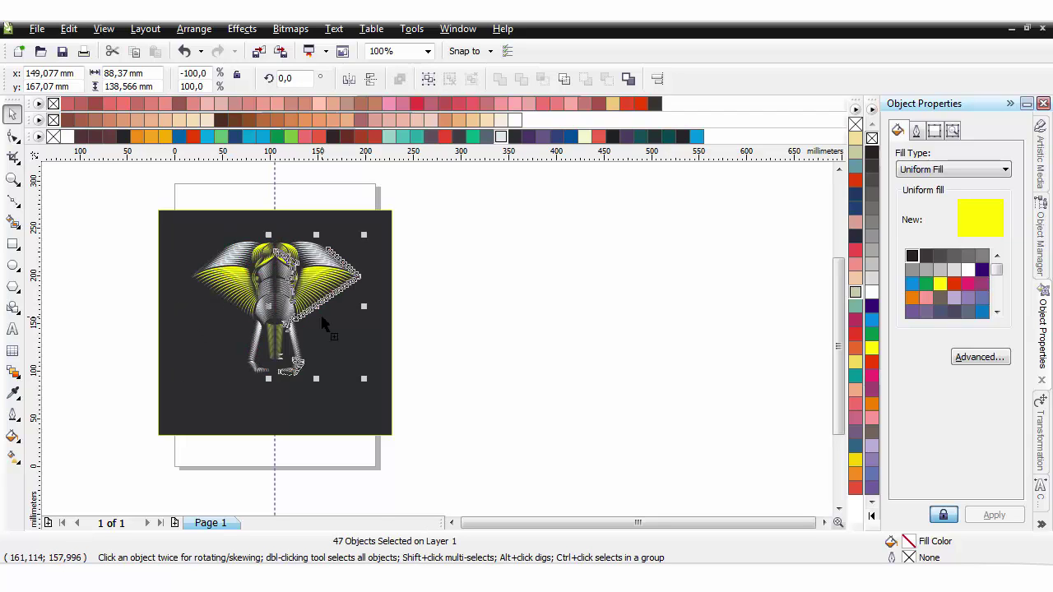
pyautogui.click(378, 356)
pyautogui.scroll(1, 296, 296)
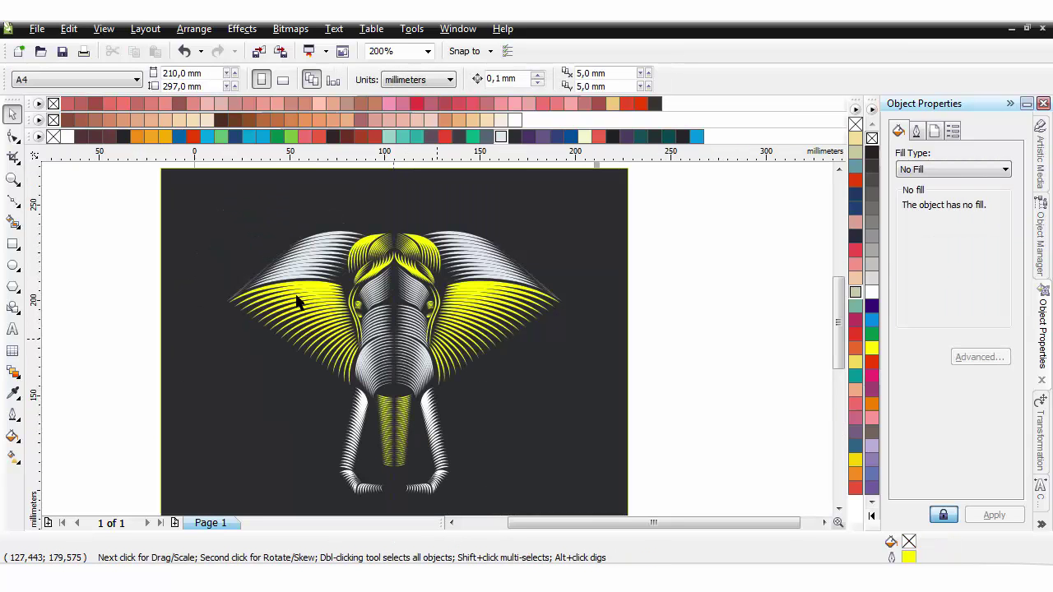
# Undo the mirrored copy of the line art and the background's placement in front of the photo
pyautogui.scroll(-1, 297, 301)
pyautogui.hotkey('ctrl', 'z')
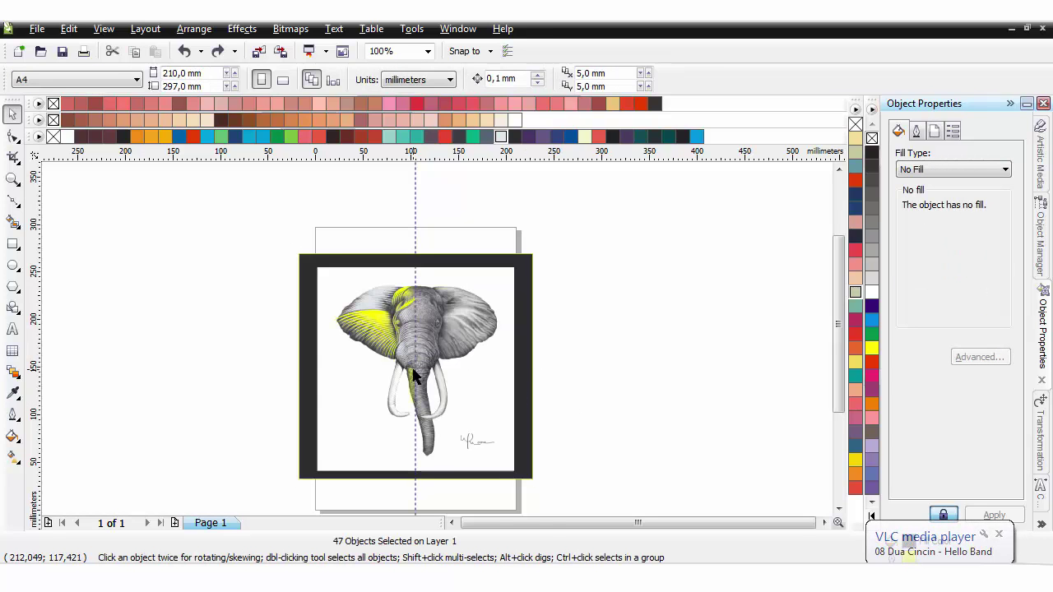
# Rotate the lowest control curve of the light grey face blend, just above the yellow trunk at the centre guideline
pyautogui.scroll(2, 436, 345)
pyautogui.scroll(1, 438, 341)
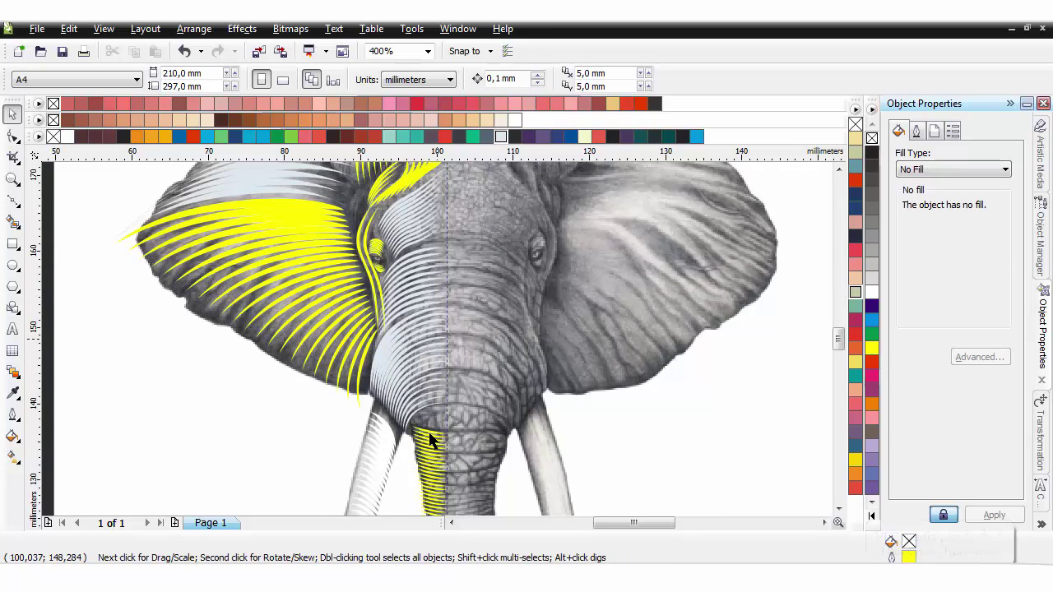
pyautogui.click(438, 338)
pyautogui.click(434, 323)
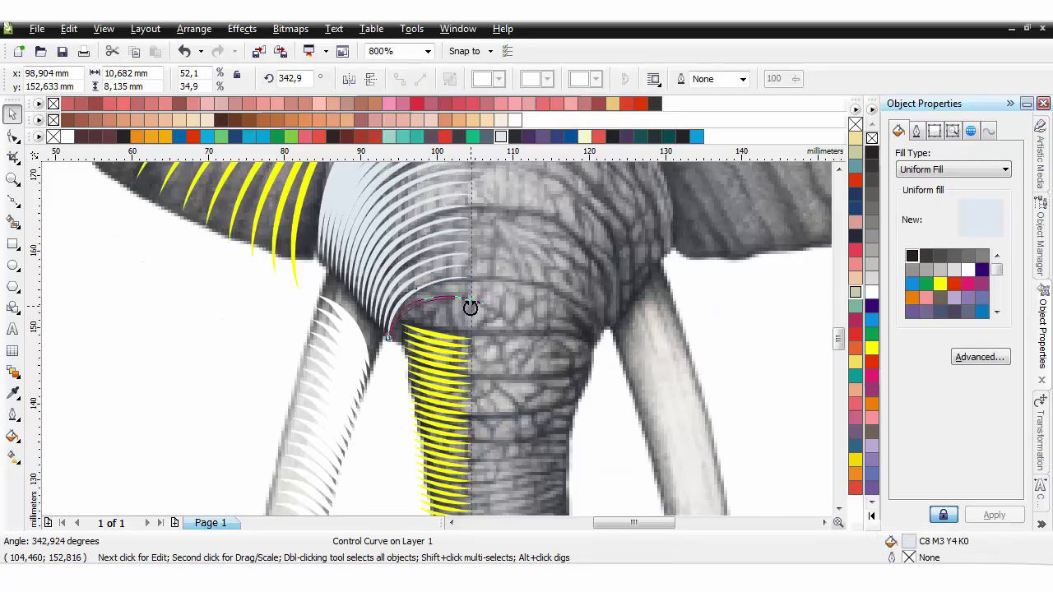
pyautogui.moveTo(470, 307); pyautogui.dragTo(477, 321)
pyautogui.click(461, 300)
pyautogui.click(466, 303)
pyautogui.click(477, 317)
pyautogui.scroll(-2, 477, 321)
pyautogui.click(136, 295)
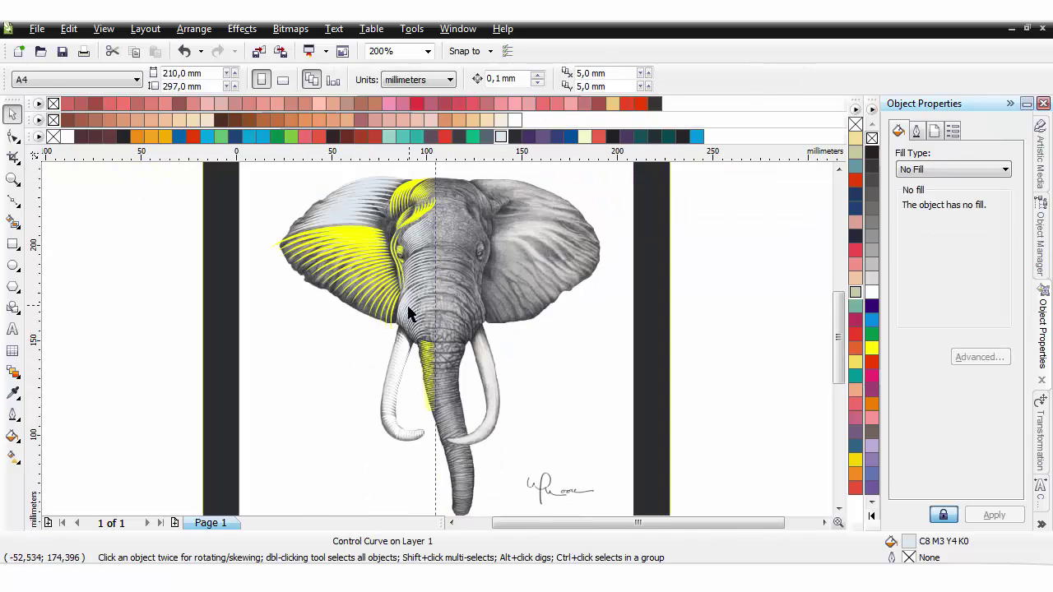
# Adjust the number of blend steps in the light grey face blend beside the eye
pyautogui.click(408, 313)
pyautogui.click(408, 315)
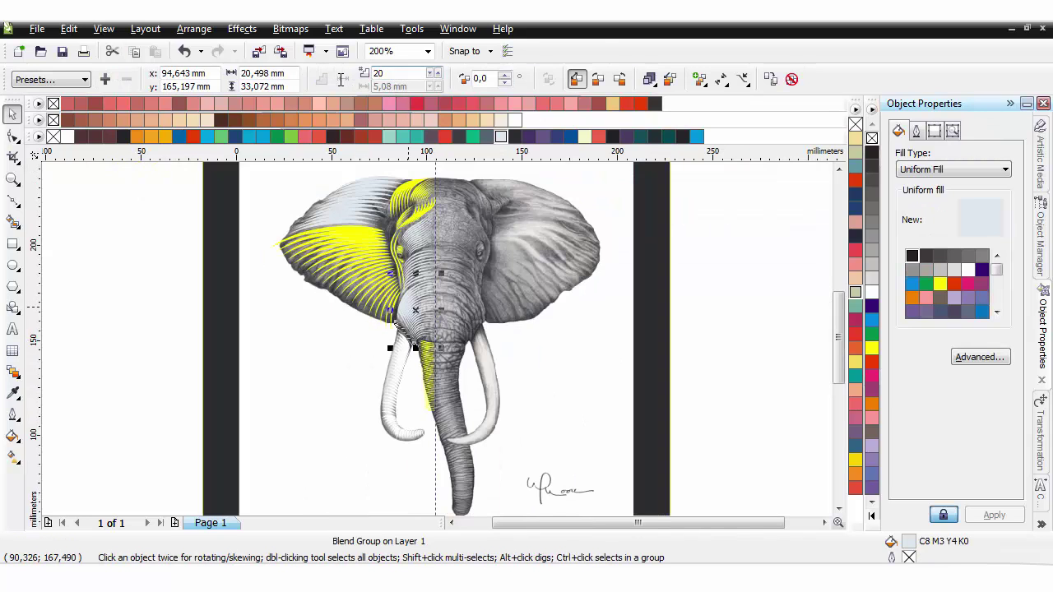
pyautogui.click(416, 248)
pyautogui.moveTo(394, 73); pyautogui.dragTo(309, 75)
pyautogui.write('8')
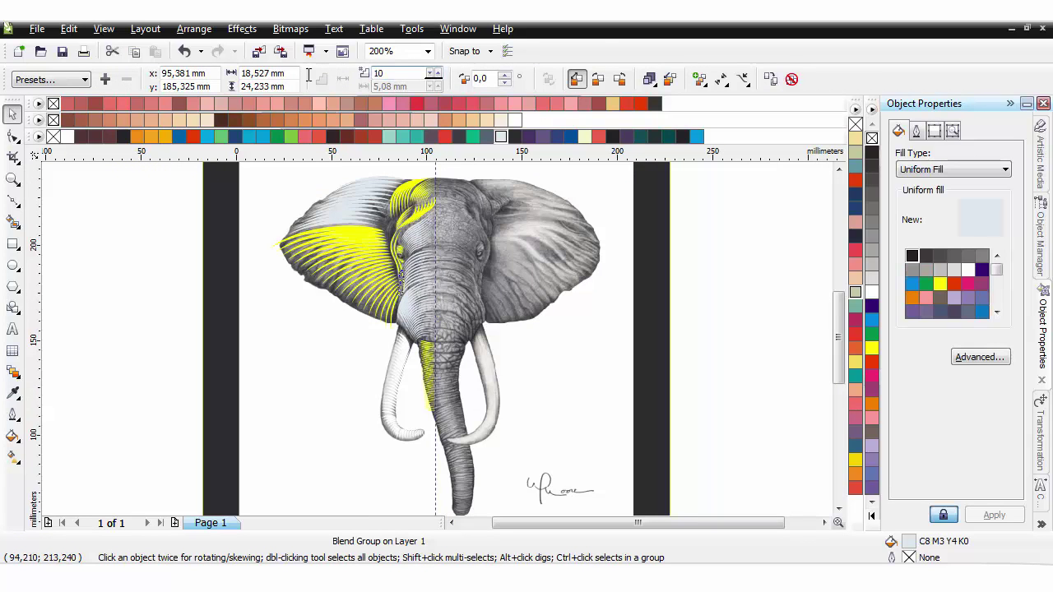
pyautogui.click(420, 227)
pyautogui.click(427, 194)
pyautogui.click(329, 247)
pyautogui.click(171, 295)
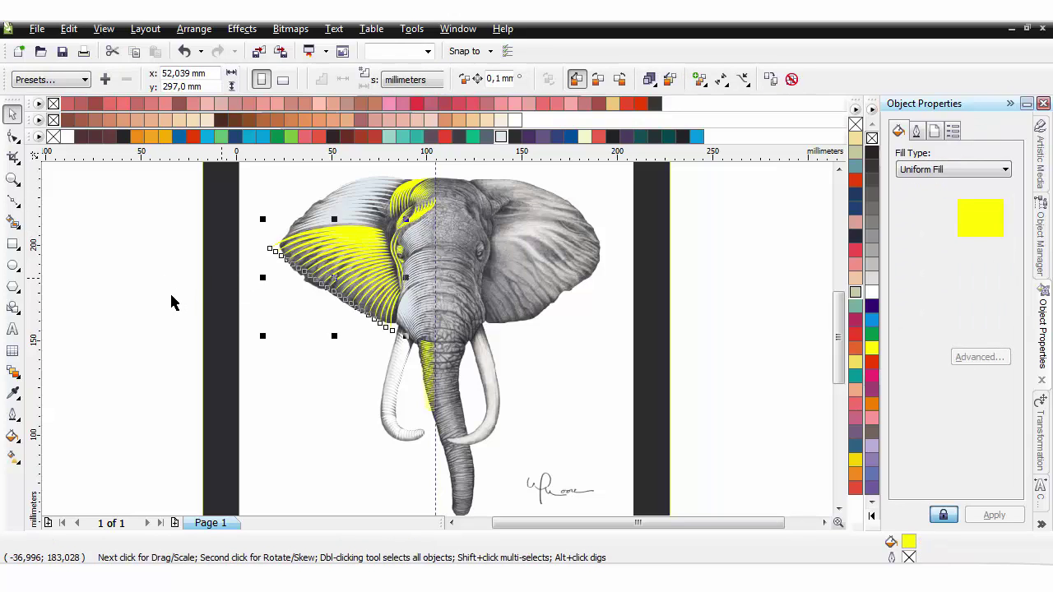
# Bring the dark background rectangle one level forward to cover the elephant photo
pyautogui.click(639, 357)
pyautogui.hotkey('ctrl', 'pageup')
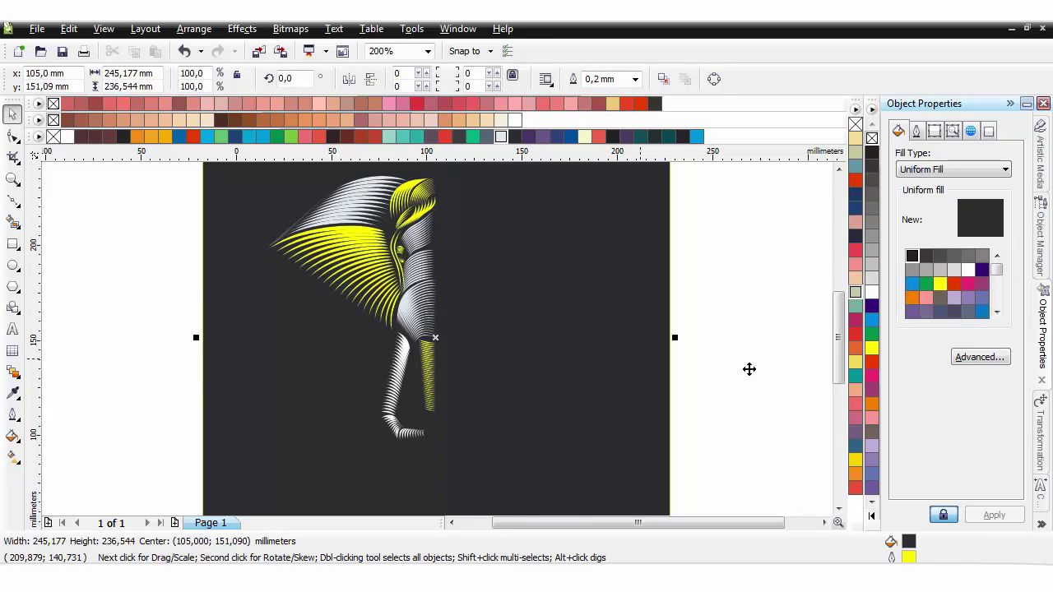
pyautogui.click(749, 370)
pyautogui.scroll(-1, 749, 369)
pyautogui.click(749, 369)
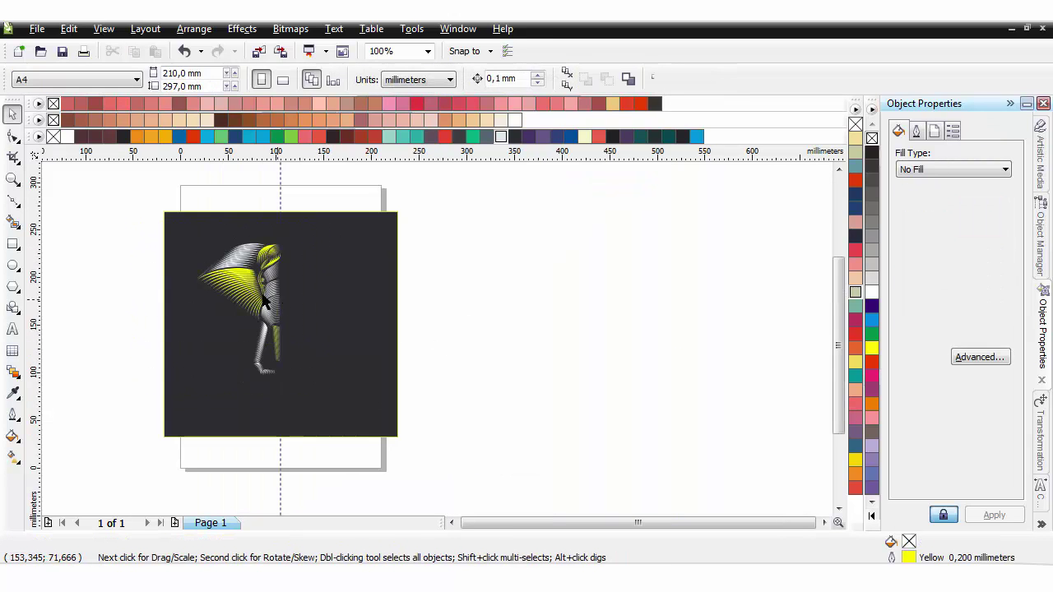
# Fill the upper tusk blend and the blends at the tusk's bend and tip with light grey (C8 M3 Y4 K0)
pyautogui.scroll(2, 248, 270)
pyautogui.press('n')
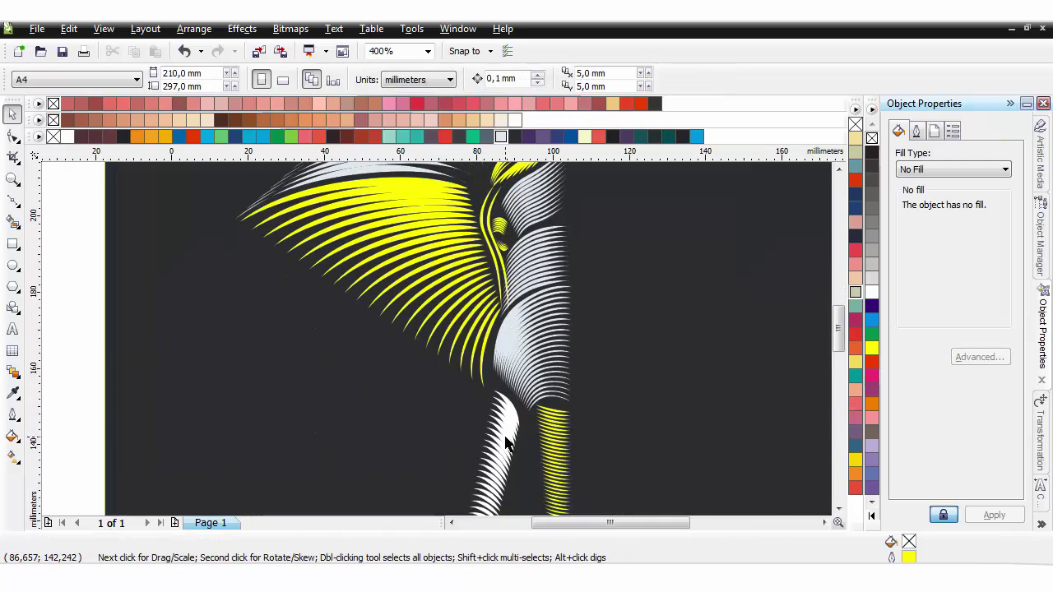
pyautogui.scroll(-1, 503, 437)
pyautogui.click(436, 352)
pyautogui.click(437, 358)
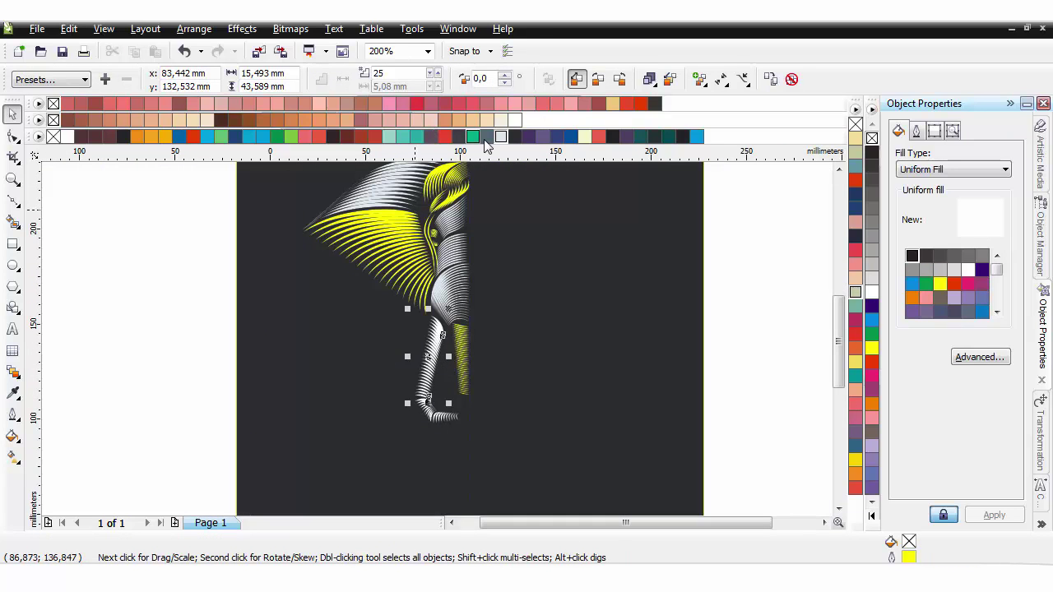
pyautogui.click(436, 428)
pyautogui.keyDown('shift'); pyautogui.click(418, 403); pyautogui.keyUp('shift')
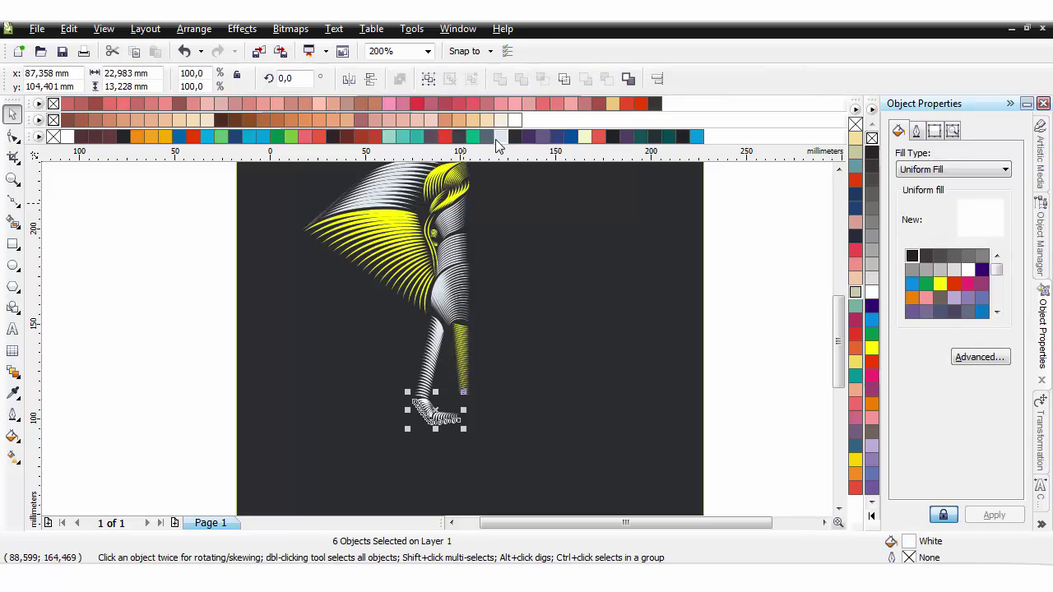
pyautogui.click(500, 137)
pyautogui.click(195, 286)
# Select all the line art of the half elephant and break its blends apart into groups of curves
pyautogui.click(373, 200)
pyautogui.press('n')
pyautogui.click(373, 191)
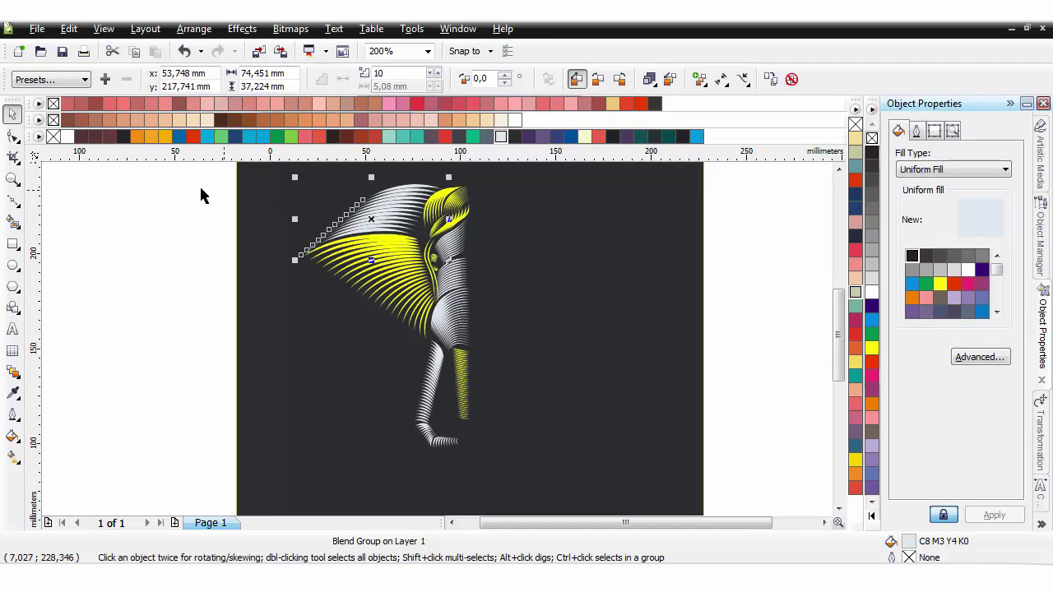
pyautogui.moveTo(190, 176); pyautogui.dragTo(549, 451)
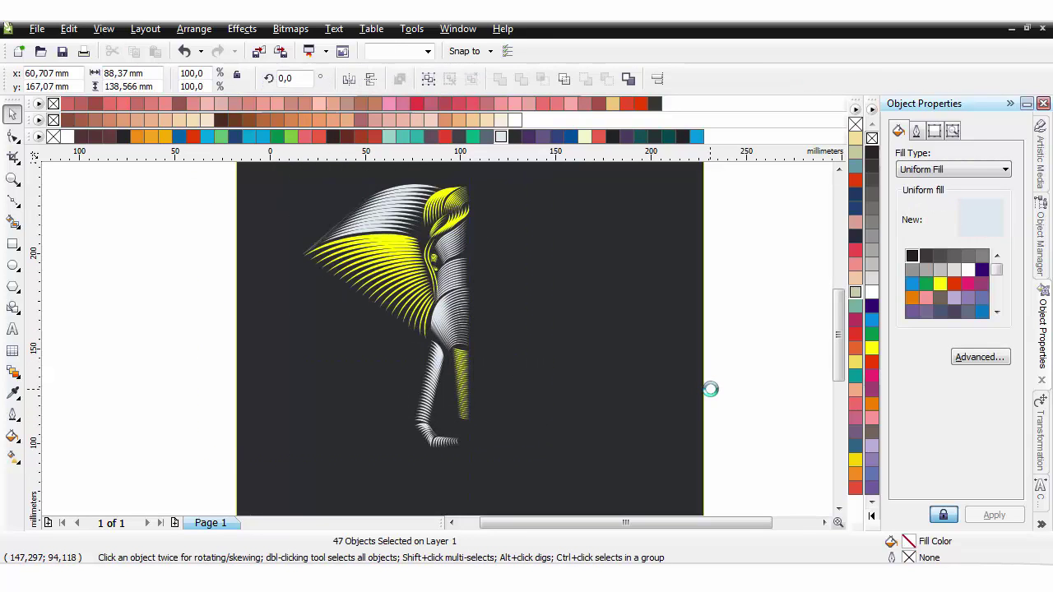
pyautogui.click(743, 376)
# Fill the group of curves in the upper ear with yellow
pyautogui.click(395, 217)
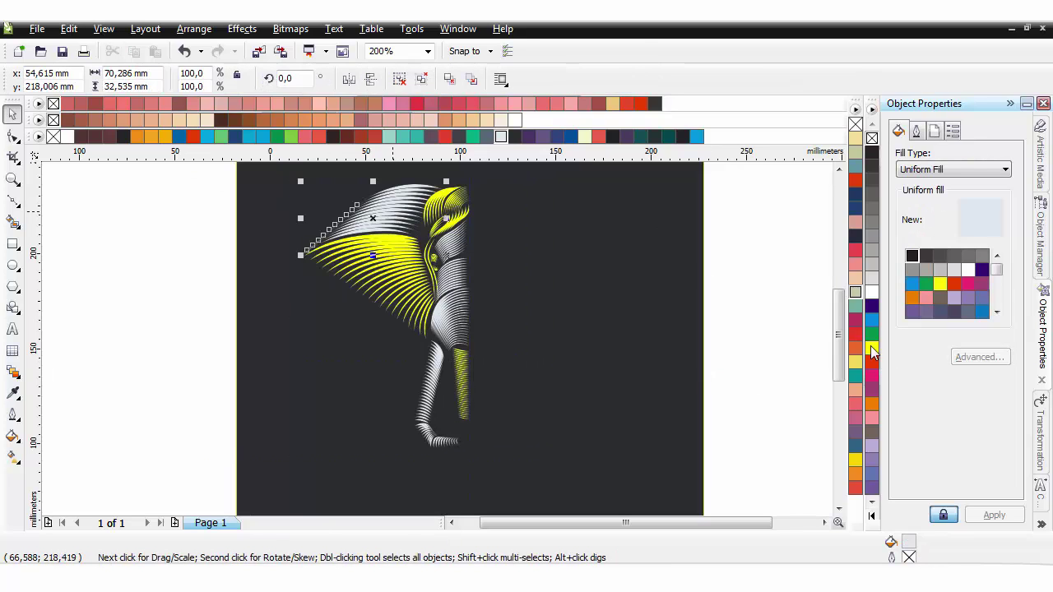
pyautogui.click(872, 348)
pyautogui.click(795, 330)
pyautogui.press('Escape')
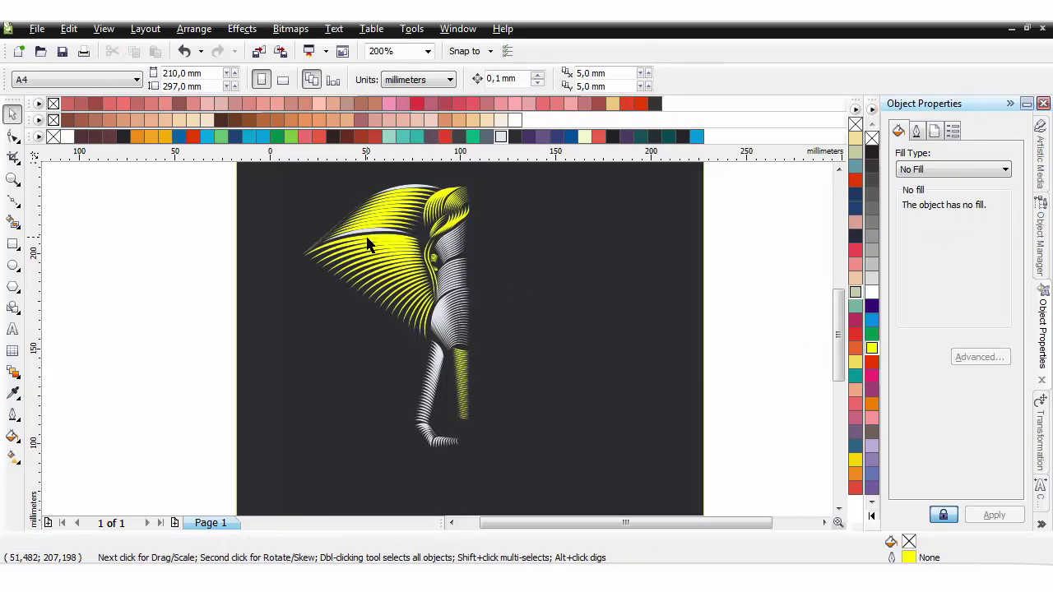
# Fill the first and last single curves of the lower ear with light grey (C8 M3 Y4 K0)
pyautogui.click(351, 245)
pyautogui.click(502, 136)
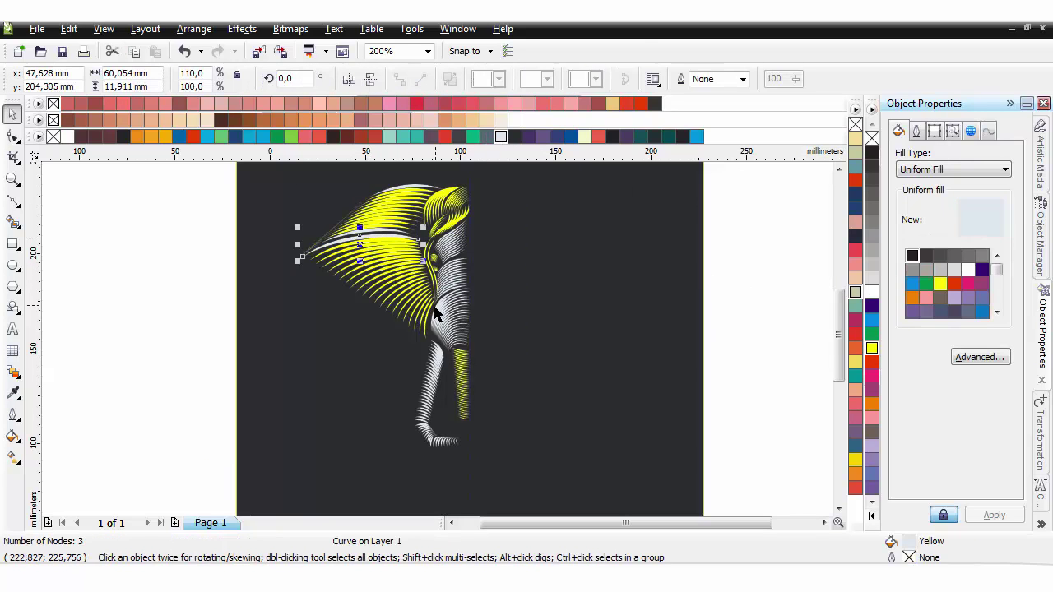
pyautogui.click(429, 321)
pyautogui.click(502, 136)
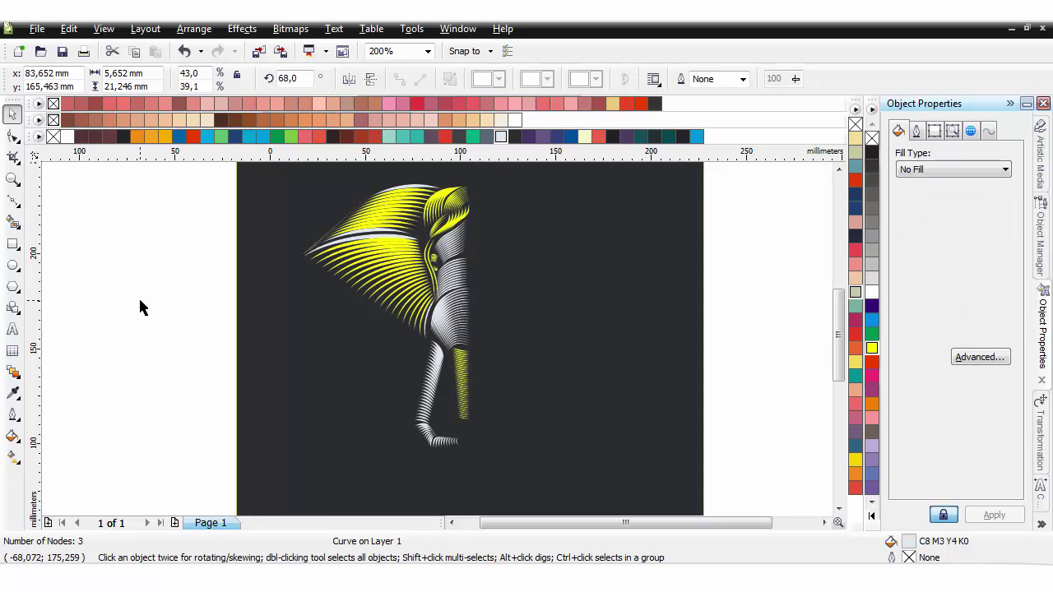
pyautogui.click(140, 305)
# Fill the single curves at the upper and lower ends of the straight tusk section with yellow
pyautogui.click(433, 368)
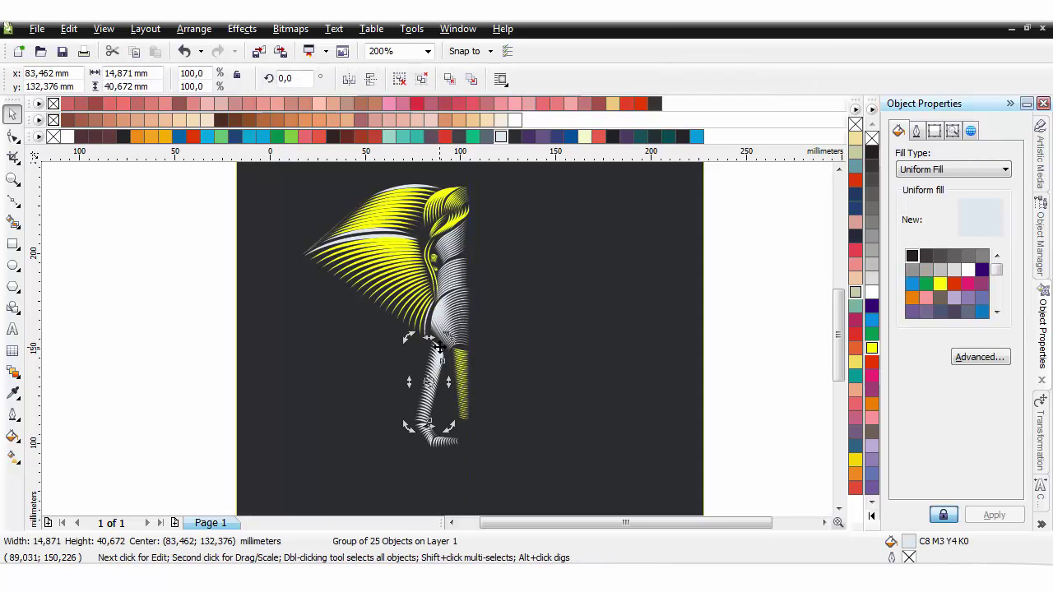
pyautogui.keyDown('ctrl'); pyautogui.click(442, 352); pyautogui.keyUp('ctrl')
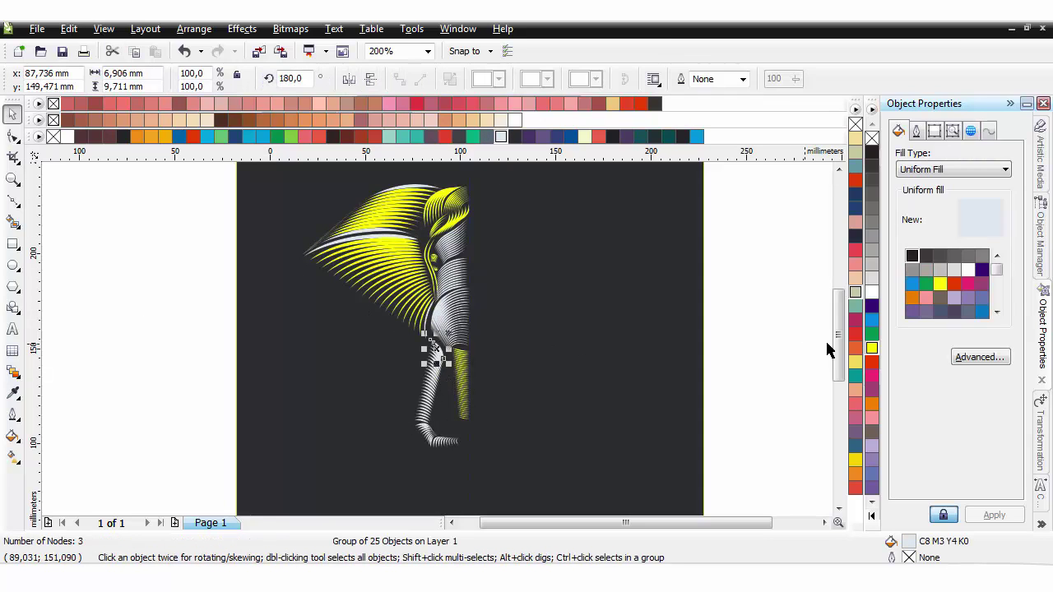
pyautogui.keyDown('ctrl'); pyautogui.click(421, 420); pyautogui.keyUp('ctrl')
pyautogui.scroll(3, 448, 419)
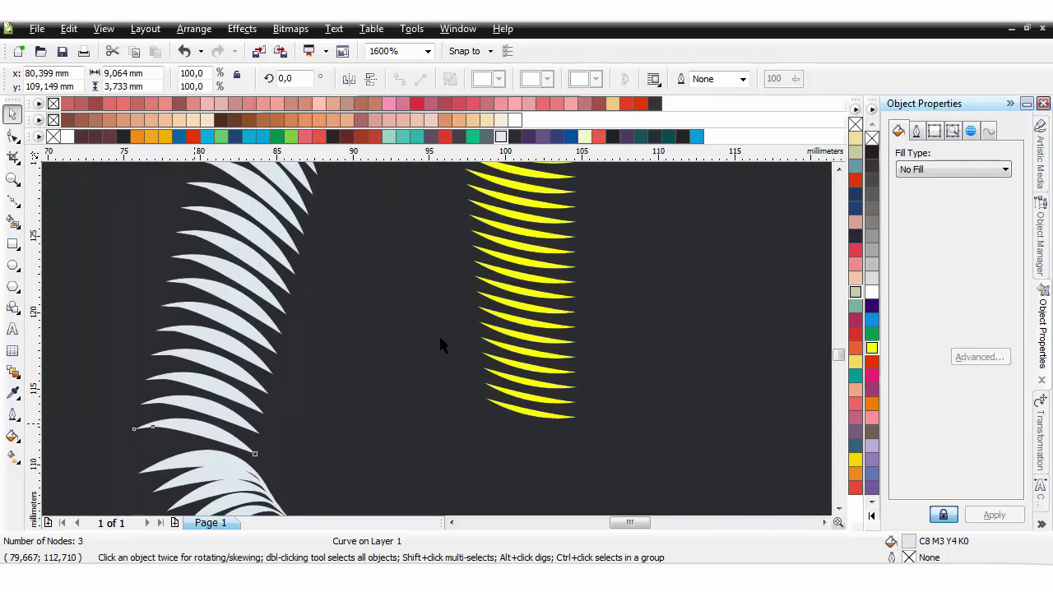
pyautogui.click(871, 347)
pyautogui.scroll(-2, 379, 315)
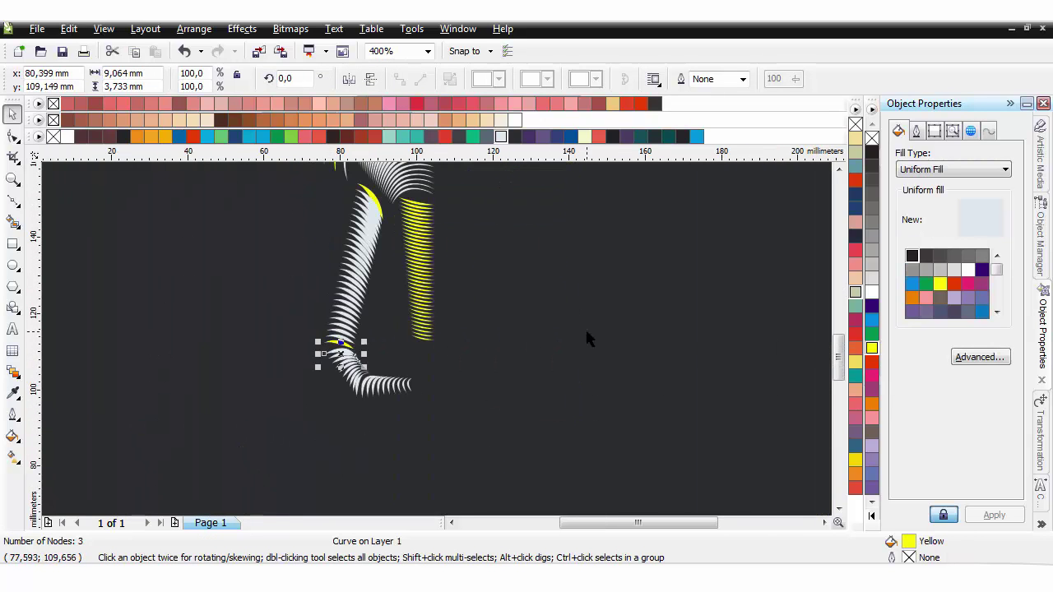
# Fill the curve groups at the tusk's bend and tip with yellow
pyautogui.click(348, 371)
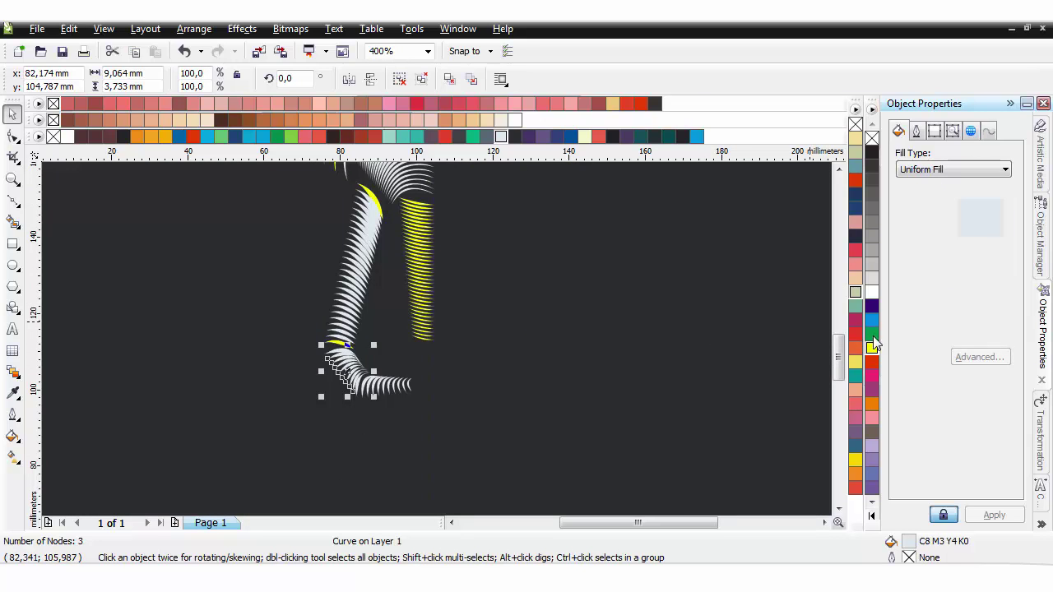
pyautogui.click(871, 349)
pyautogui.scroll(-1, 572, 432)
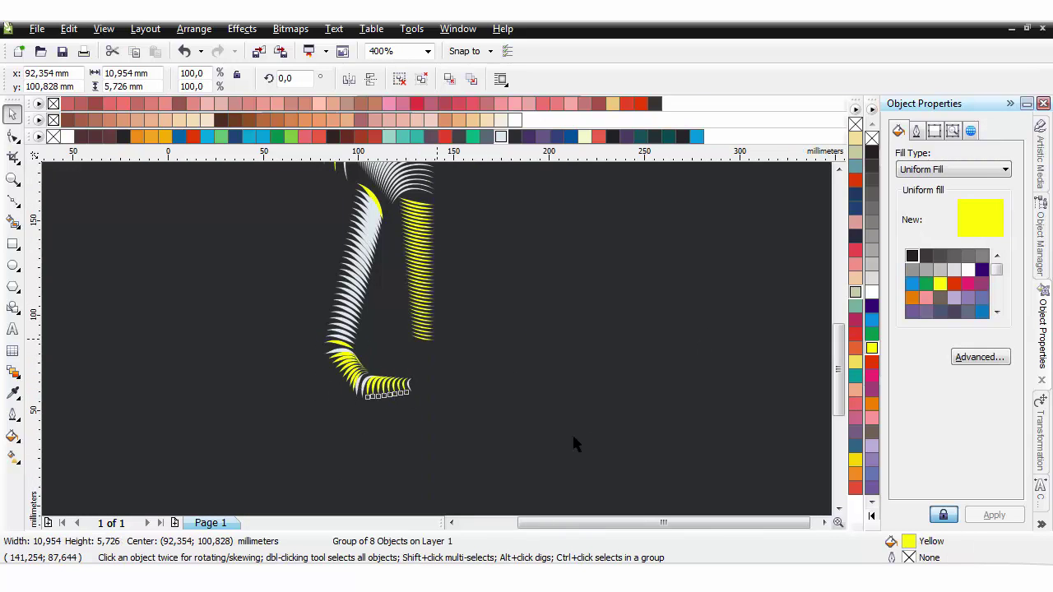
pyautogui.click(768, 362)
pyautogui.press('n')
pyautogui.click(766, 336)
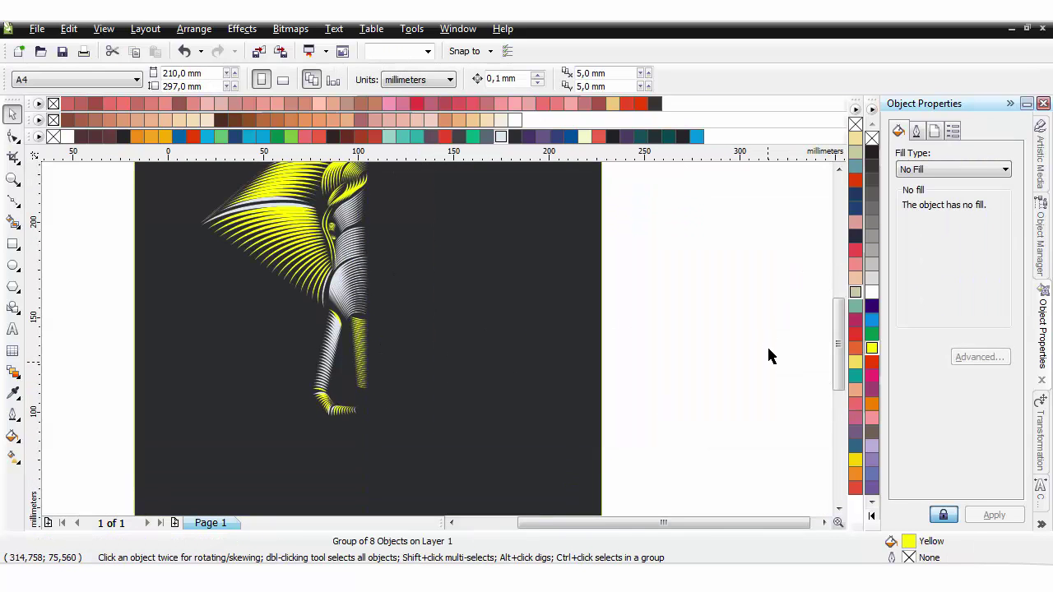
pyautogui.press('n')
pyautogui.click(766, 335)
# Mirror a copy of all the line art horizontally across the centre guideline to form the full elephant
pyautogui.click(355, 244)
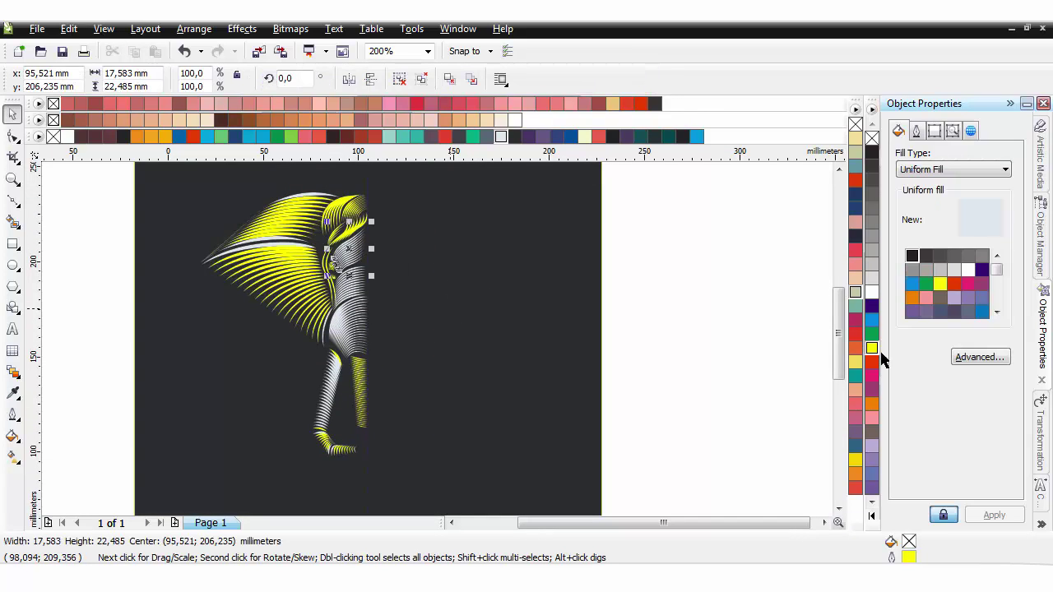
pyautogui.click(745, 348)
pyautogui.scroll(-1, 745, 349)
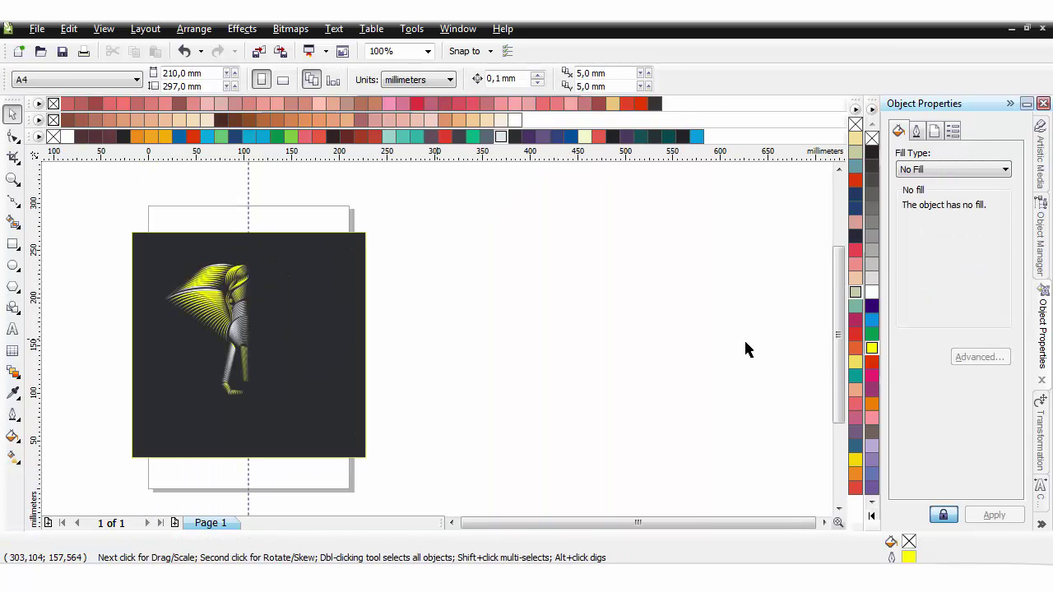
pyautogui.click(222, 345)
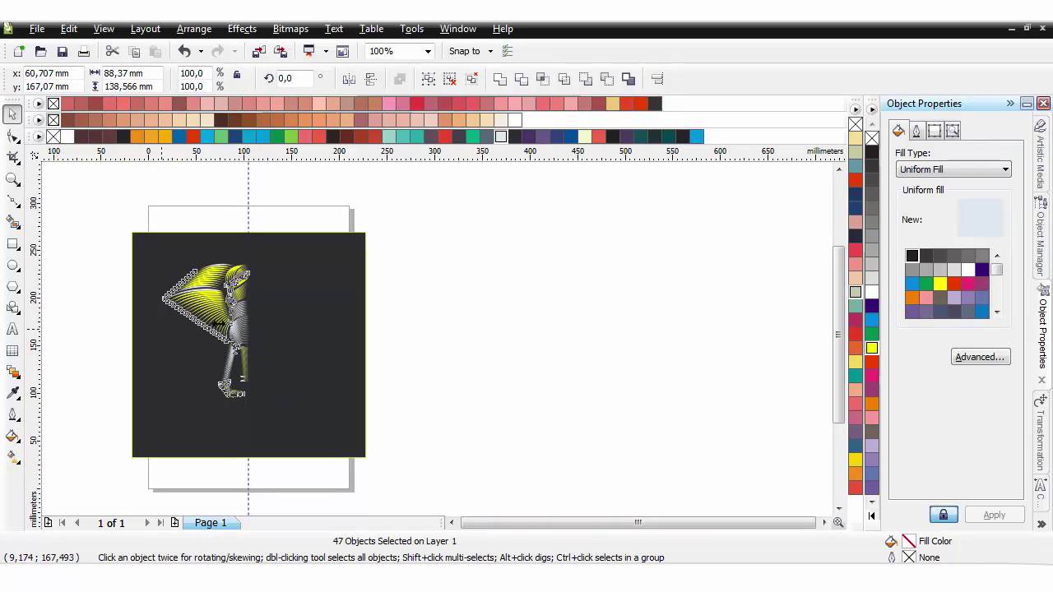
pyautogui.moveTo(156, 329); pyautogui.dragTo(309, 325)
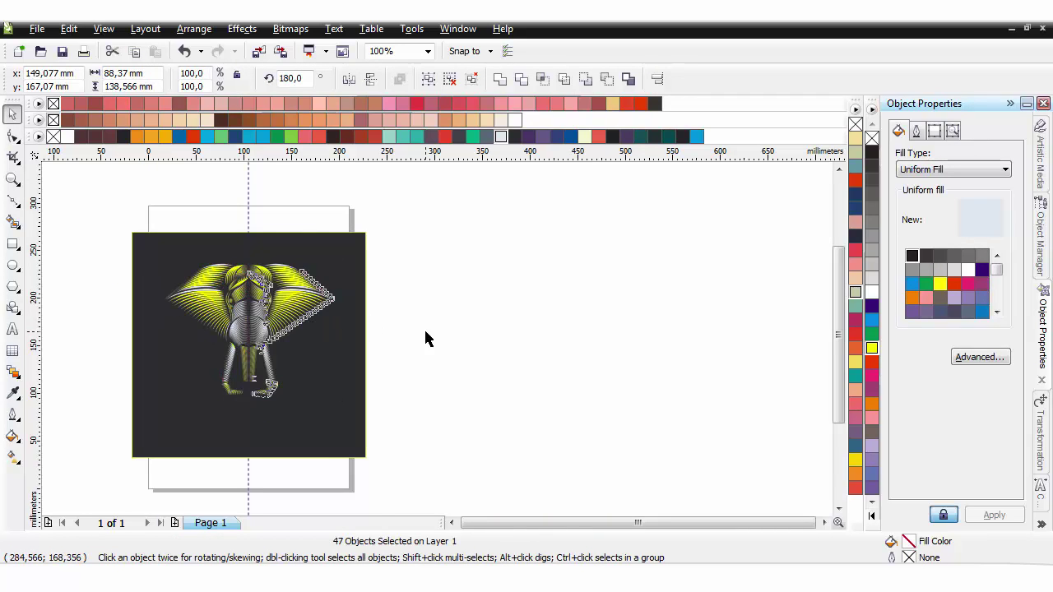
pyautogui.click(428, 337)
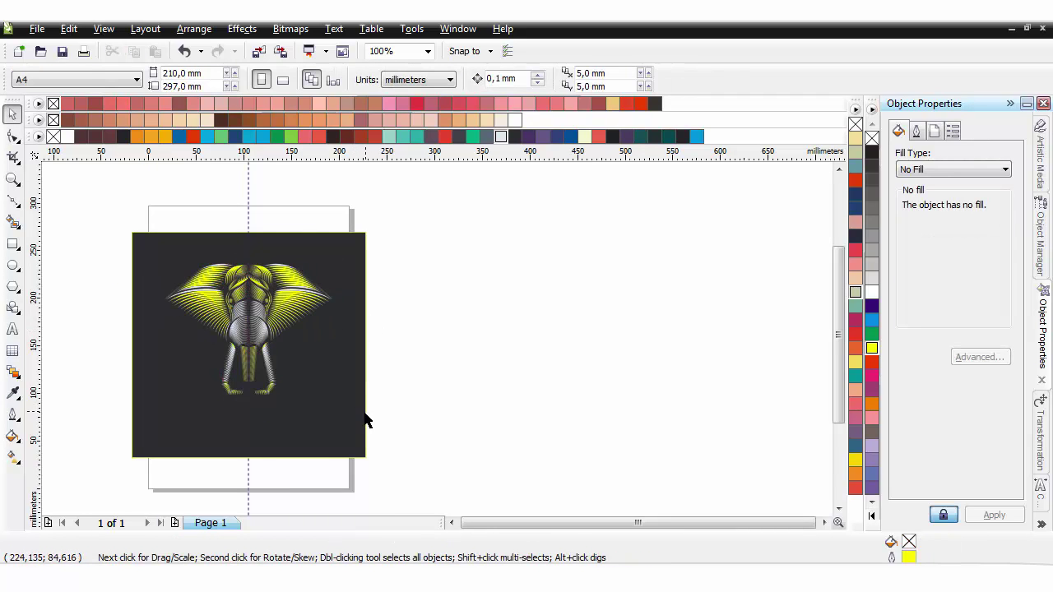
pyautogui.moveTo(367, 420); pyautogui.dragTo(649, 388)
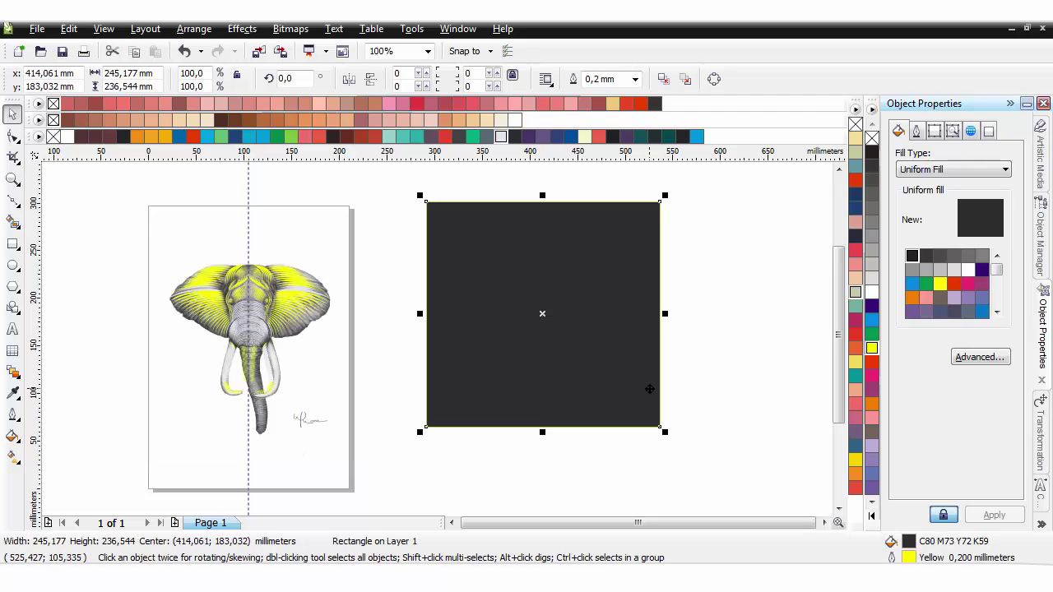
pyautogui.hotkey('ctrl', 'z')
pyautogui.click(399, 407)
# Send the dark background rectangle to the back, behind the elephant photo
pyautogui.click(356, 429)
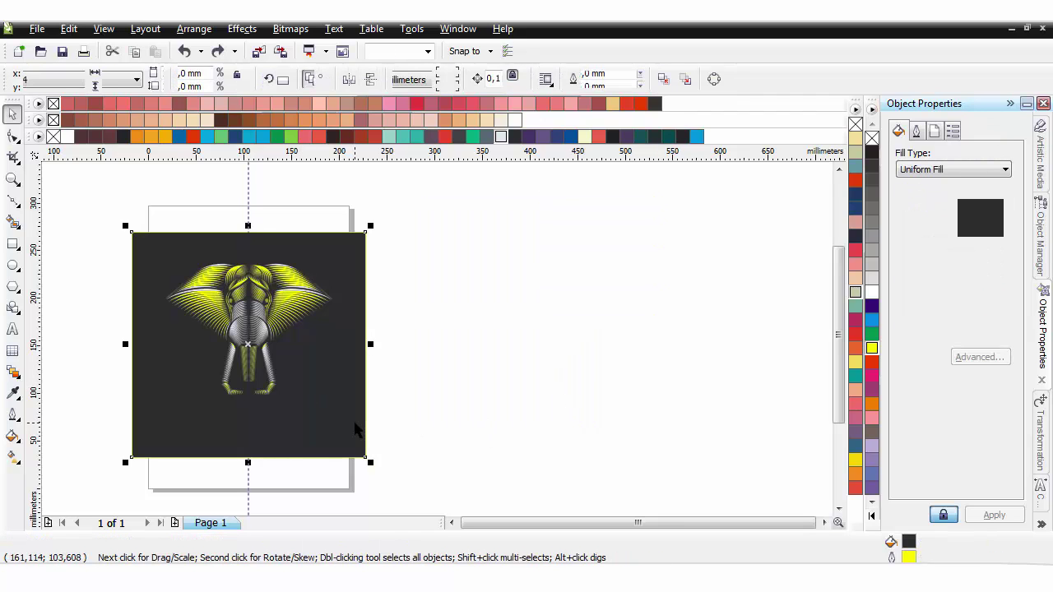
pyautogui.hotkey('shift', 'pagedown')
# Delete the yellow trunk curve groups on both sides of the guideline, keeping the single curve across the top of each half
pyautogui.scroll(1, 256, 404)
pyautogui.click(428, 252)
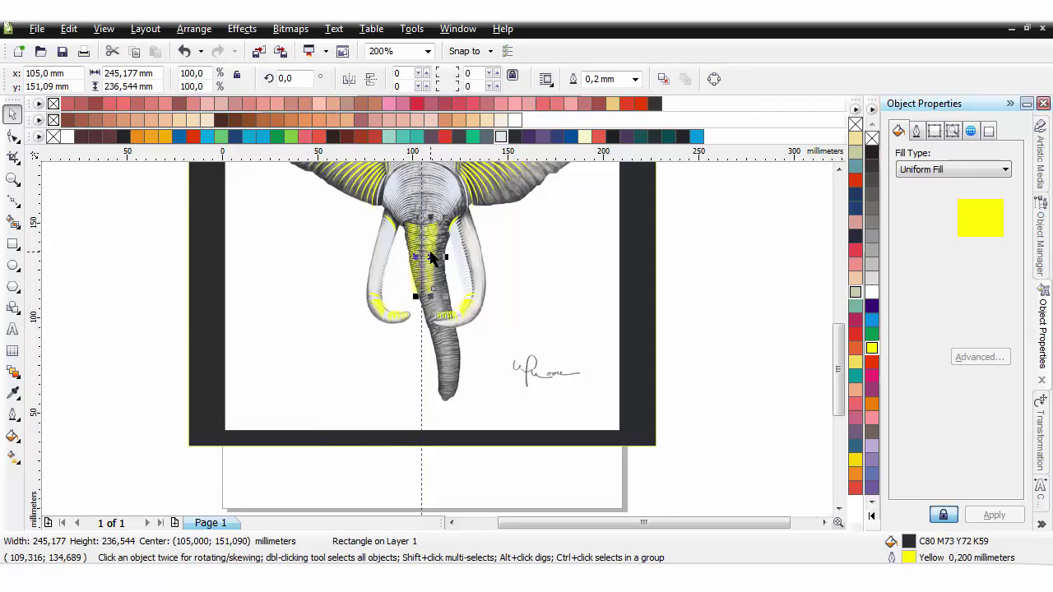
pyautogui.press('Delete')
pyautogui.click(416, 245)
pyautogui.scroll(2, 416, 244)
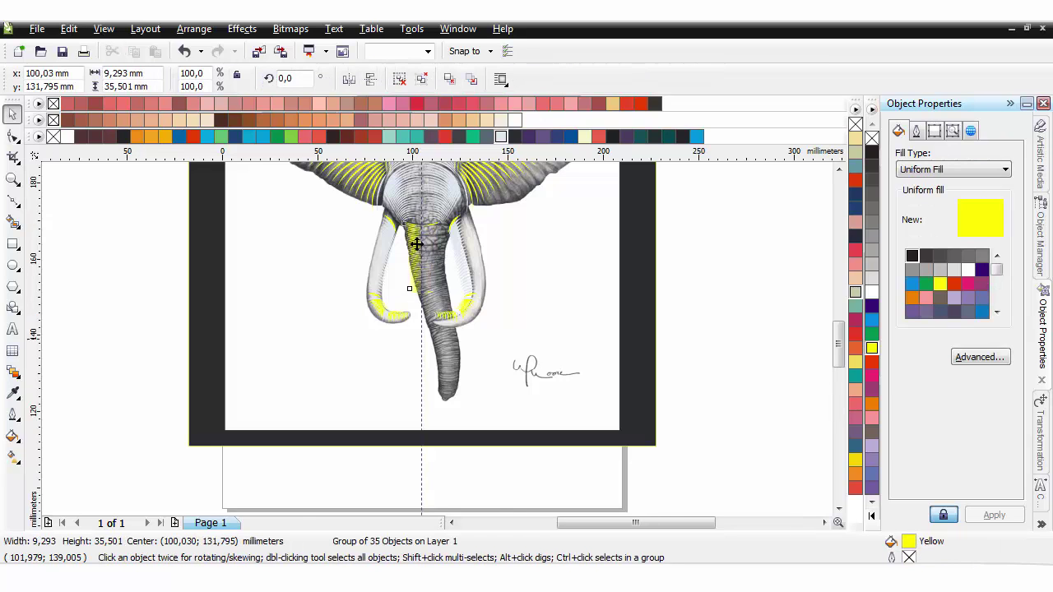
pyautogui.press('Delete')
# Delete the right half's single curve across the trunk's top and place a copy of the left half's curve lower down the trunk
pyautogui.keyDown('ctrl'); pyautogui.click(494, 264); pyautogui.keyUp('ctrl')
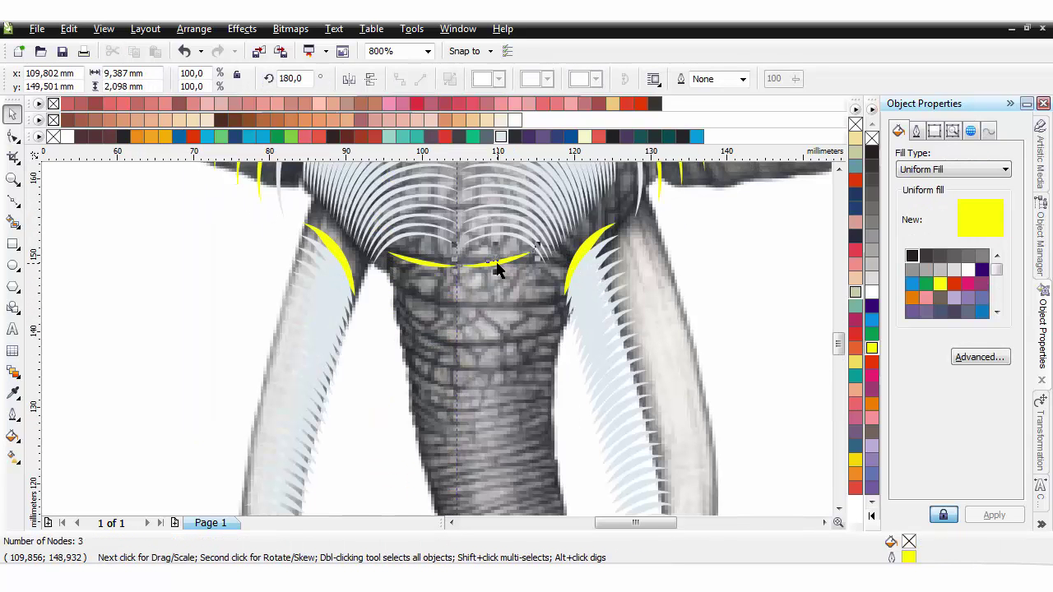
pyautogui.scroll(-1, 379, 412)
pyautogui.press('Escape')
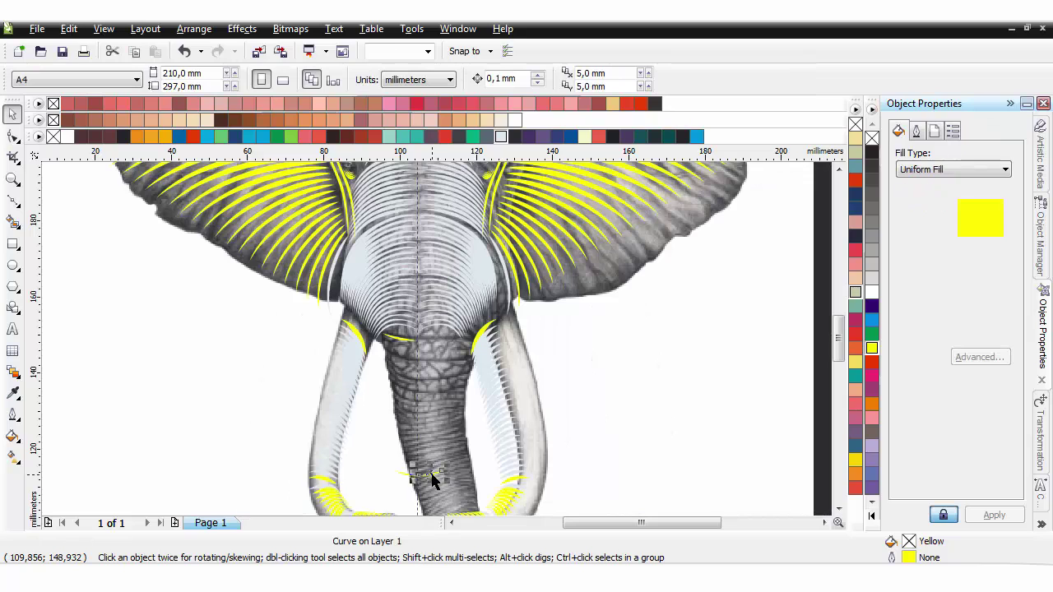
# Scale the copied curve to 64%, centre it on the vertical guideline and rotate it 13.3° so it lies level
pyautogui.click(407, 474)
pyautogui.press('n')
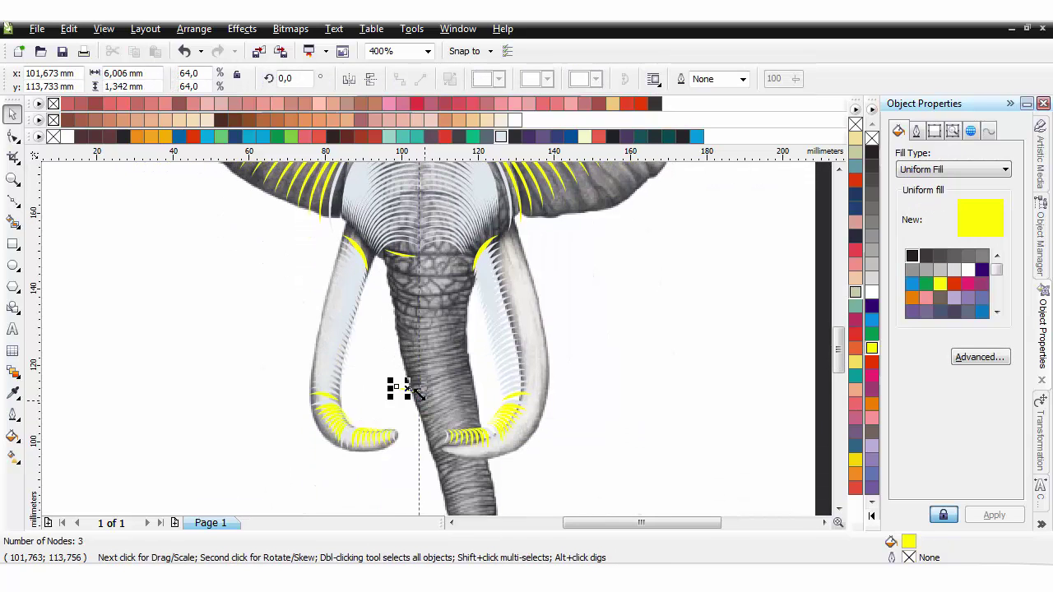
pyautogui.moveTo(405, 390); pyautogui.dragTo(417, 390)
pyautogui.scroll(-1, 426, 356)
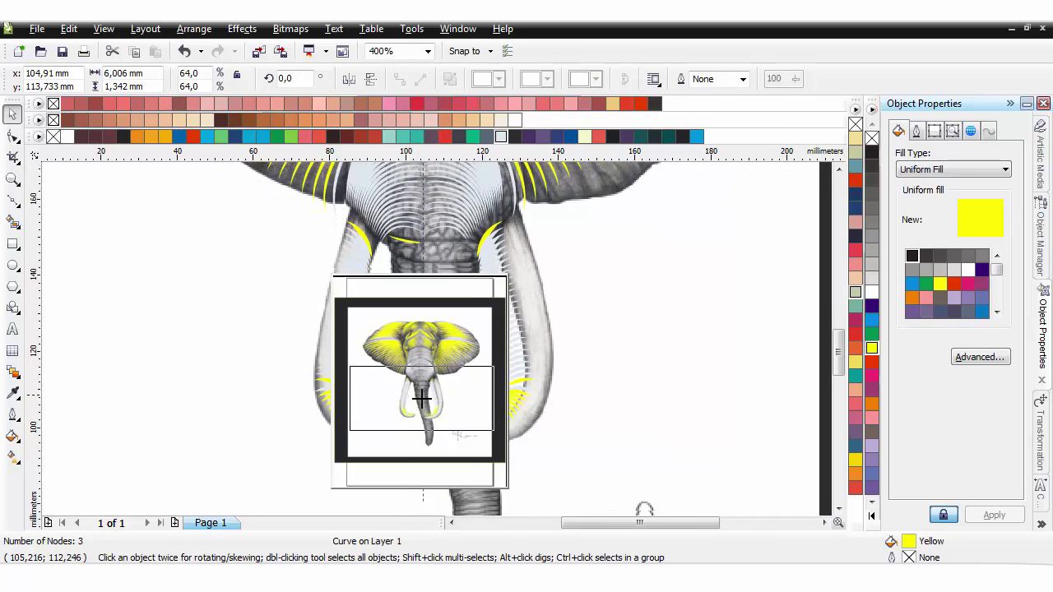
pyautogui.click(428, 340)
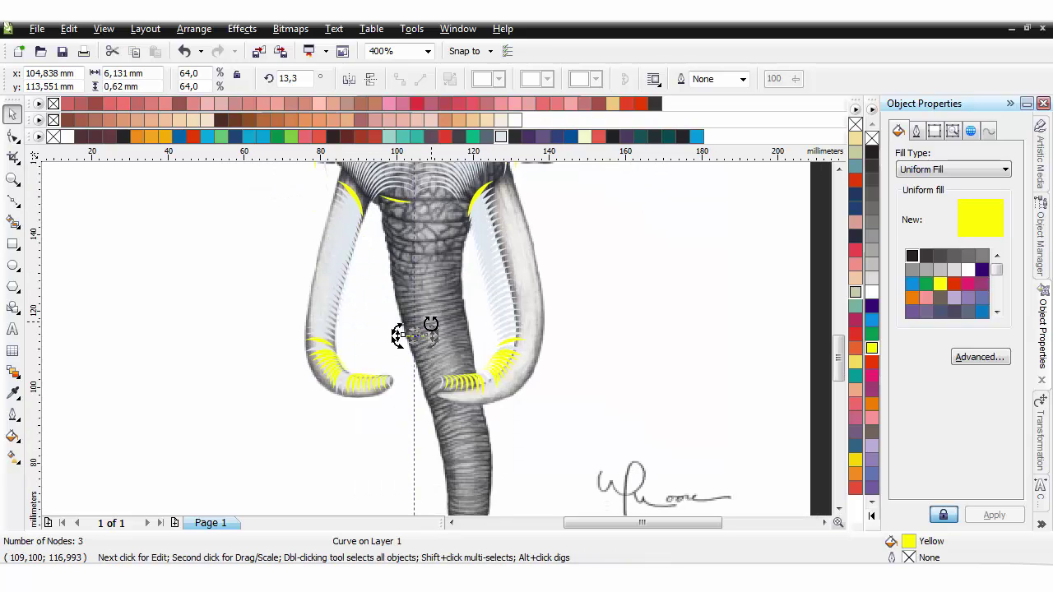
# Move the small curve onto the trunk just below the tusk tips and enlarge the curve at the trunk's top to about 12.5 mm wide
pyautogui.scroll(-2, 432, 322)
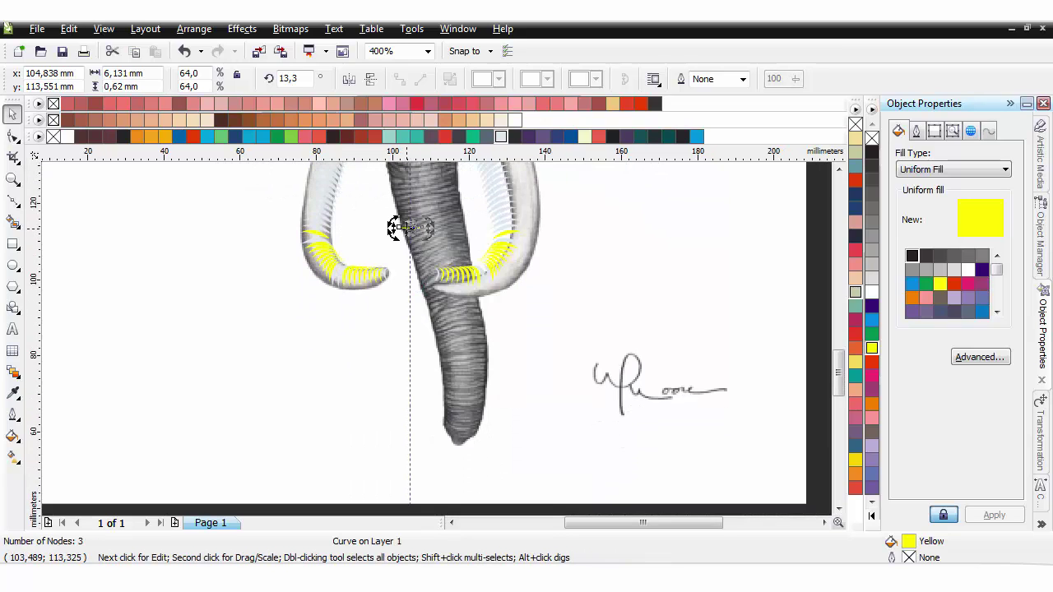
pyautogui.moveTo(410, 229); pyautogui.dragTo(436, 304)
pyautogui.scroll(-1, 437, 304)
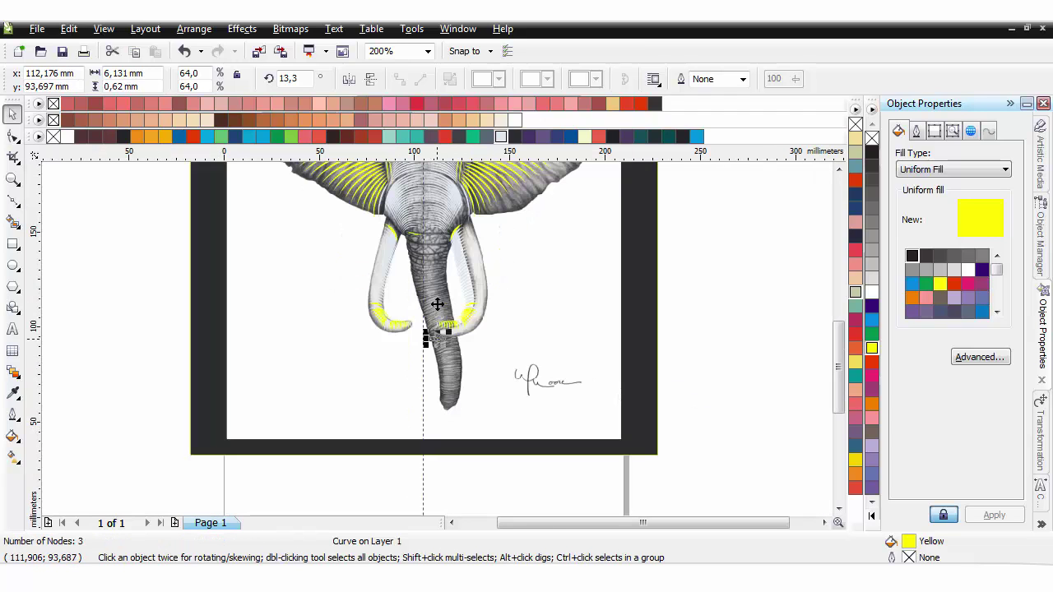
pyautogui.scroll(1, 416, 242)
pyautogui.moveTo(441, 342); pyautogui.dragTo(467, 346)
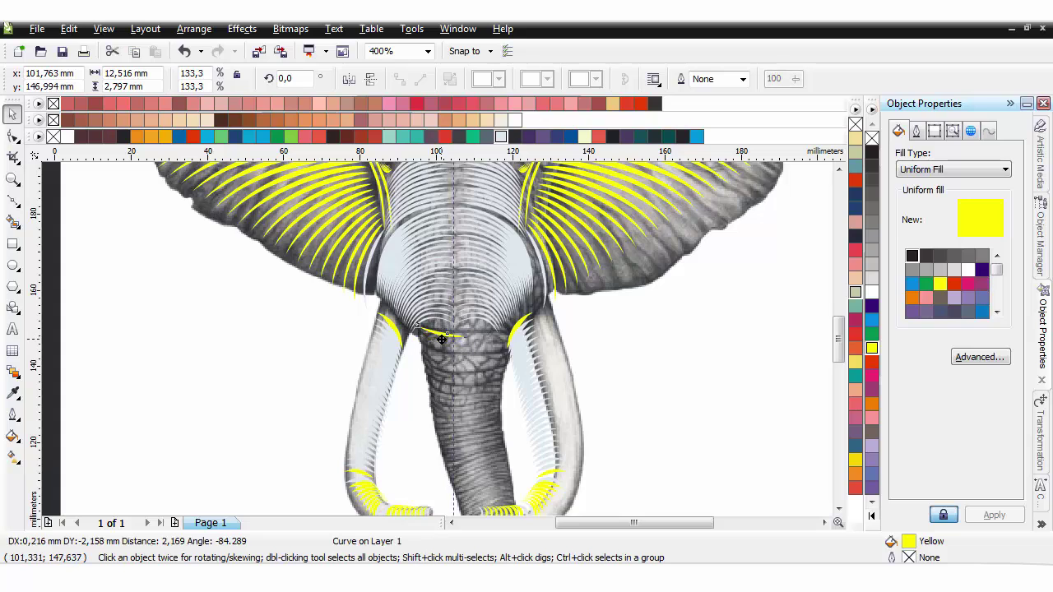
# Blend the large top curve with the small lower curve down the trunk, using 35 steps
pyautogui.scroll(-1, 441, 337)
pyautogui.keyDown('shift'); pyautogui.click(455, 442); pyautogui.keyUp('shift')
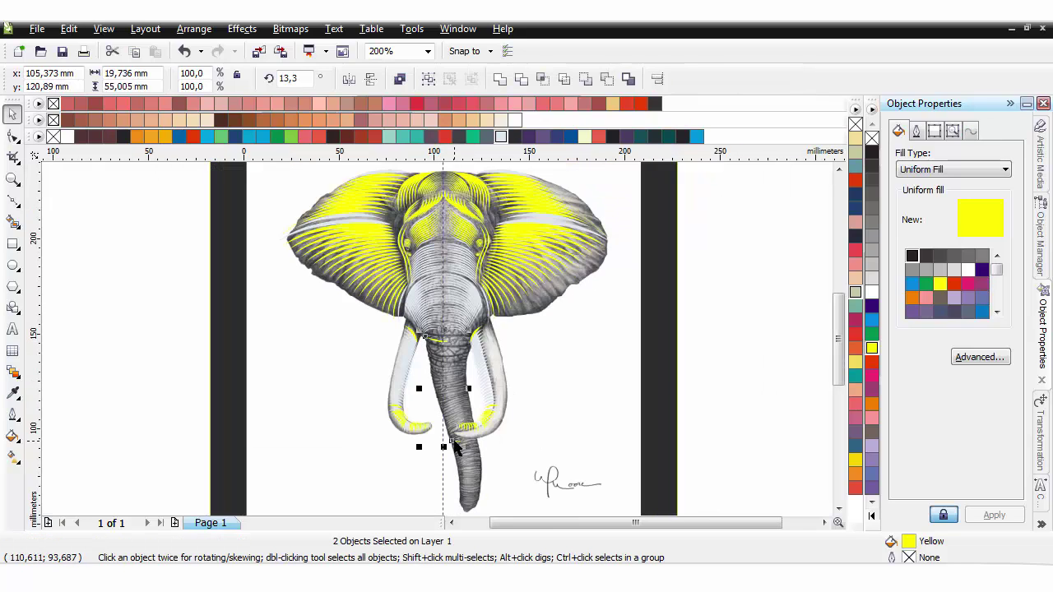
pyautogui.press('b')
pyautogui.moveTo(457, 447); pyautogui.dragTo(433, 339)
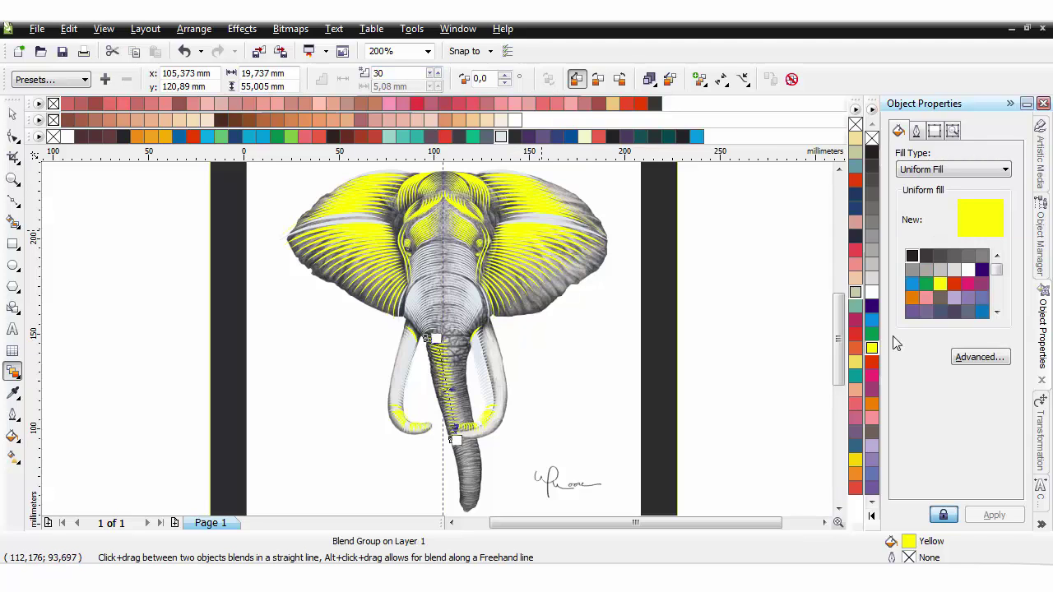
pyautogui.scroll(1, 438, 387)
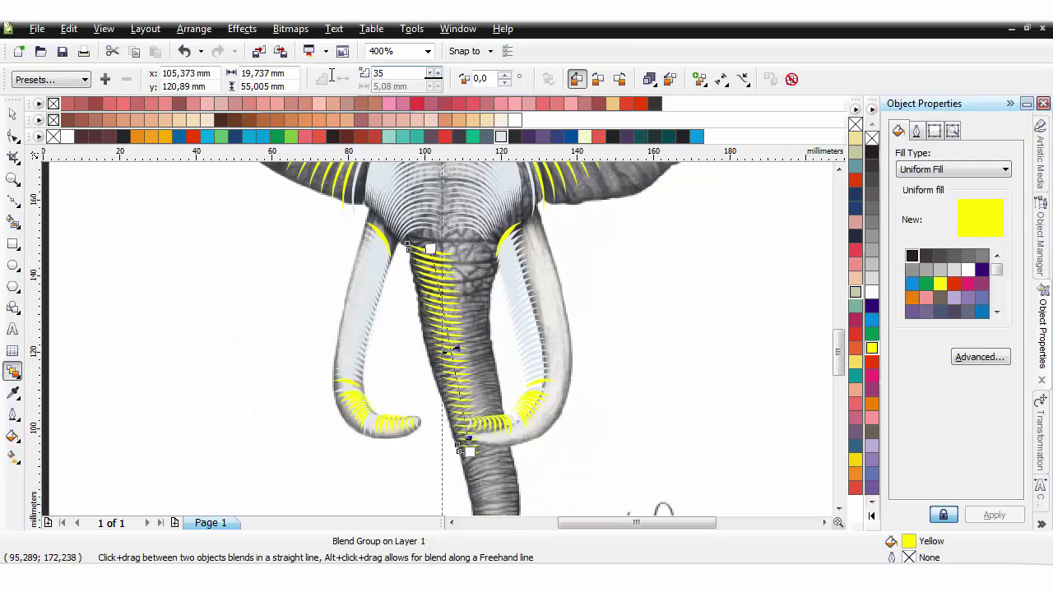
pyautogui.press('space')
pyautogui.scroll(-1, 485, 405)
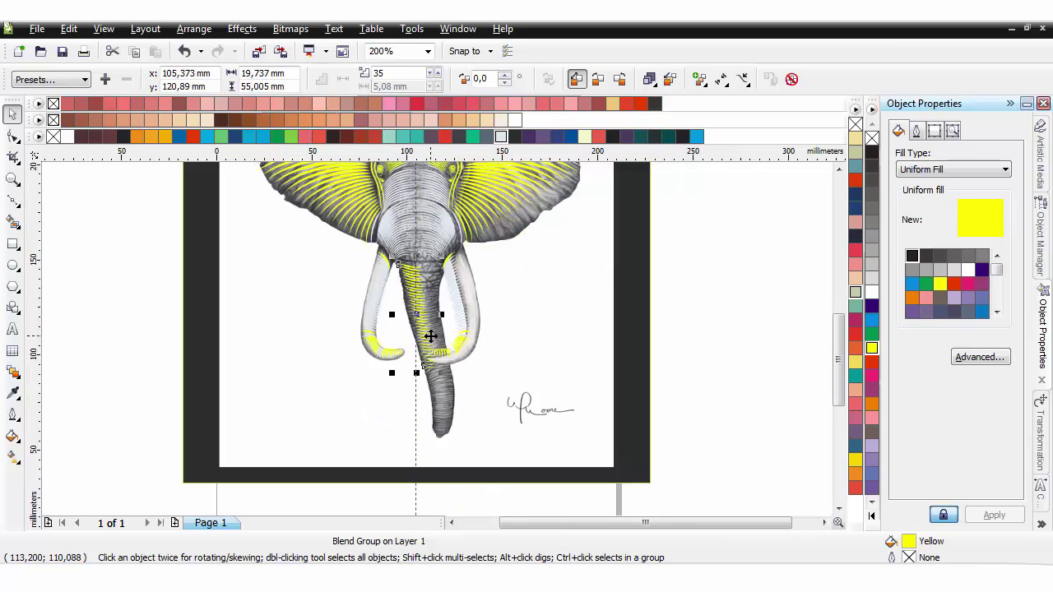
pyautogui.scroll(1, 431, 336)
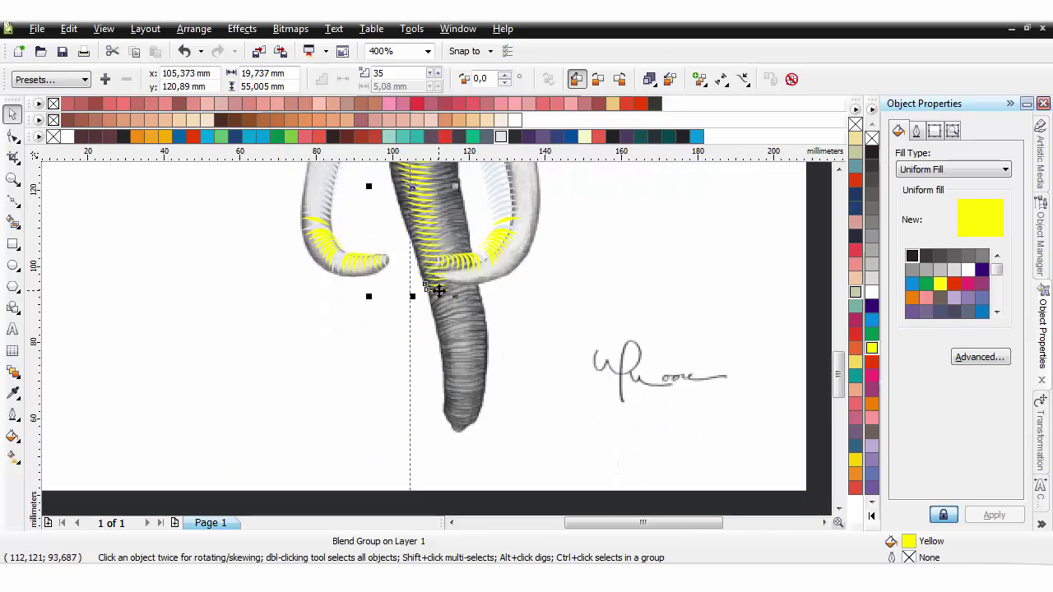
pyautogui.click(439, 290)
pyautogui.scroll(-1, 269, 306)
pyautogui.click(164, 340)
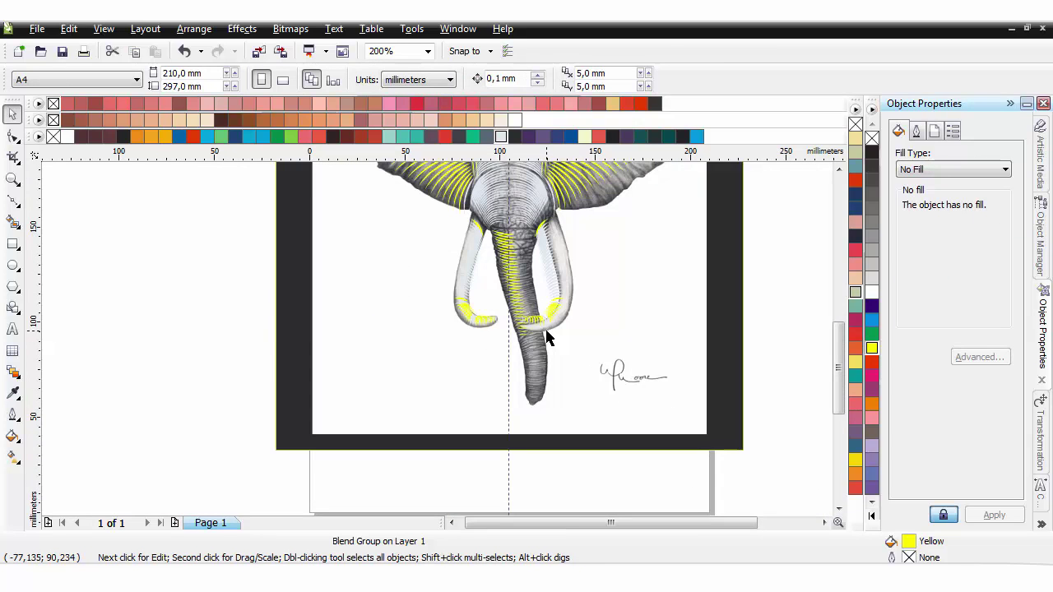
pyautogui.scroll(1, 547, 338)
pyautogui.click(378, 284)
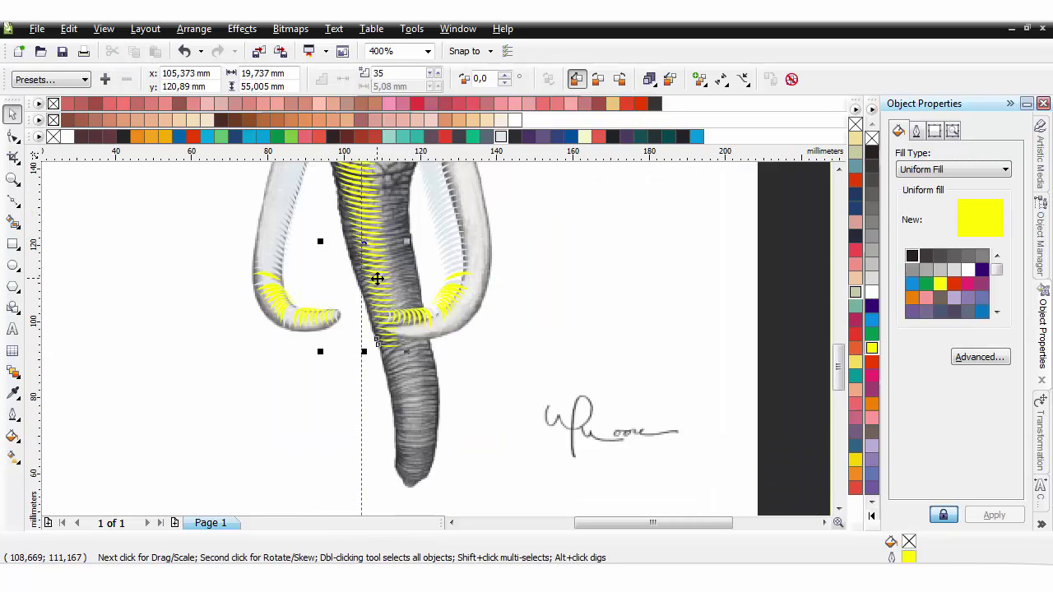
pyautogui.scroll(-1, 377, 278)
pyautogui.moveTo(435, 335); pyautogui.dragTo(454, 318)
pyautogui.click(651, 306)
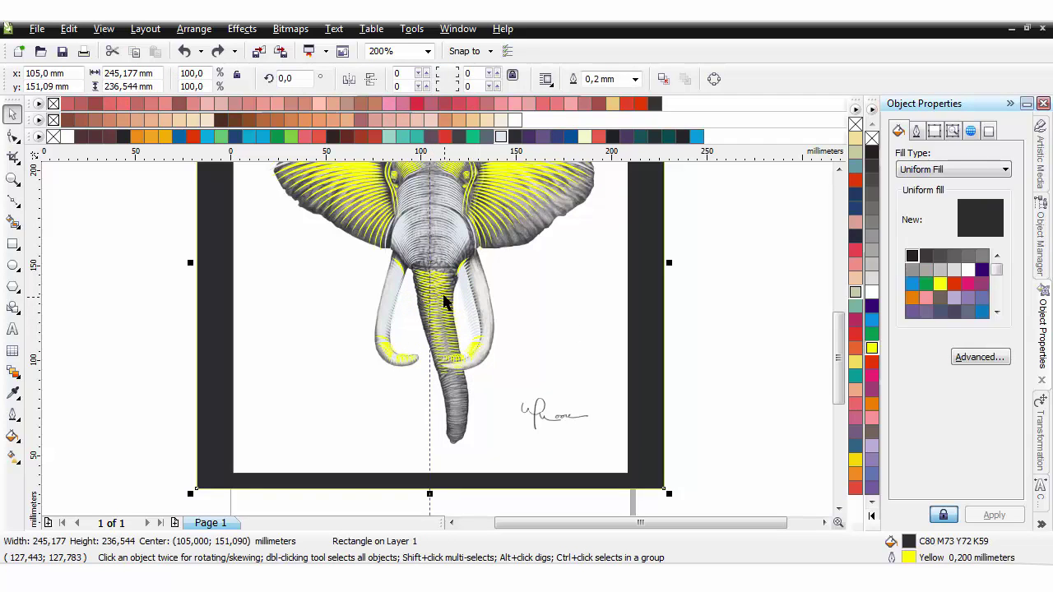
pyautogui.press('Escape')
pyautogui.scroll(2, 436, 293)
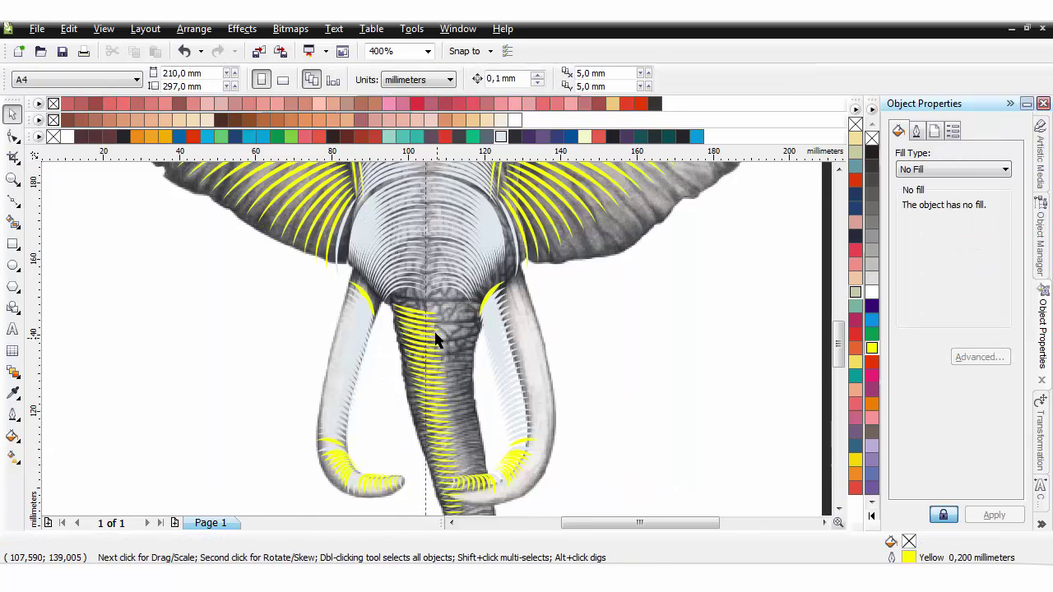
# Stretch the blend's top control curve sideways across the full width of the trunk, to about 22 mm
pyautogui.click(414, 310)
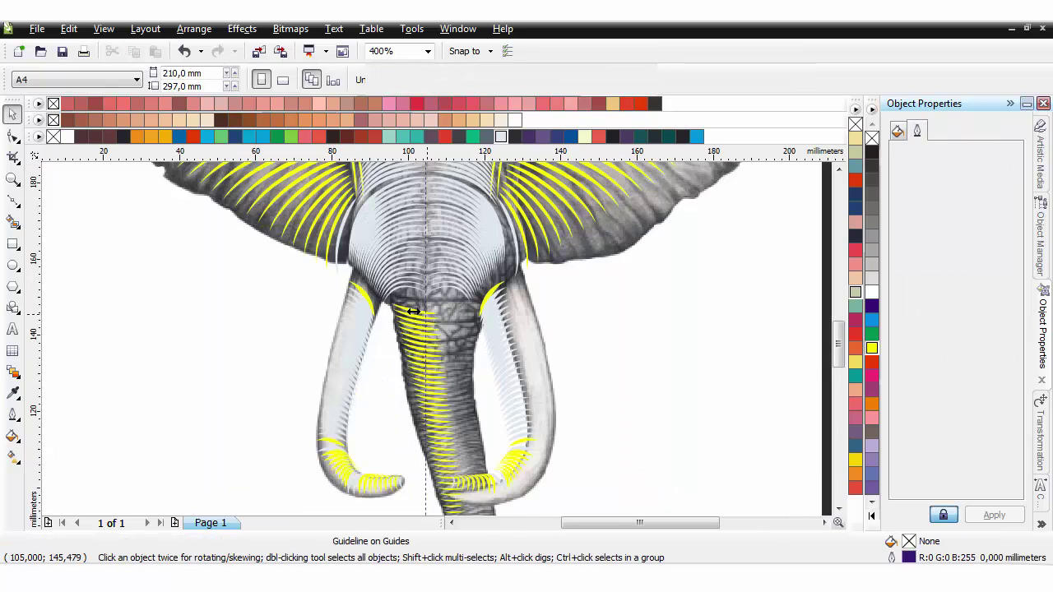
pyautogui.doubleClick(428, 319)
pyautogui.click(676, 455)
pyautogui.click(403, 309)
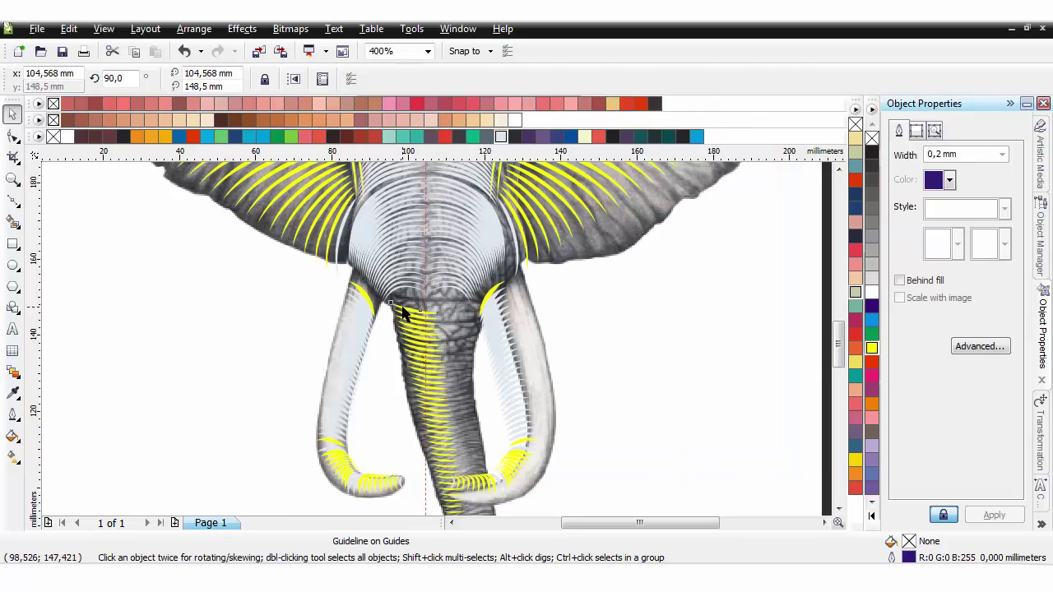
pyautogui.moveTo(445, 310); pyautogui.dragTo(481, 307)
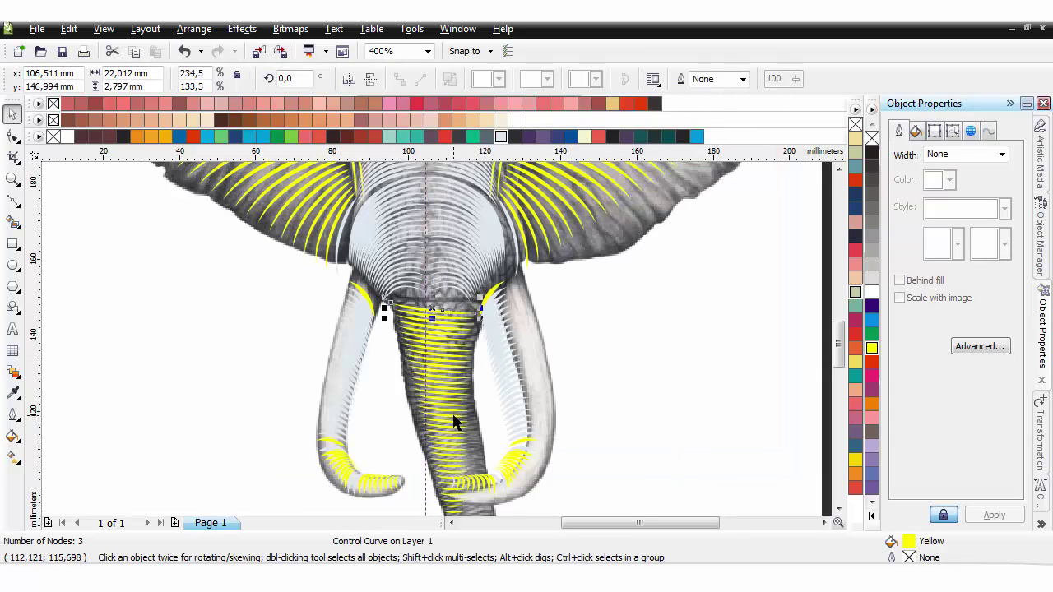
# Move the blend's bottom control curve horizontally onto the centre guideline so the trunk tapers straight down
pyautogui.scroll(-2, 454, 421)
pyautogui.scroll(2, 435, 341)
pyautogui.click(435, 341)
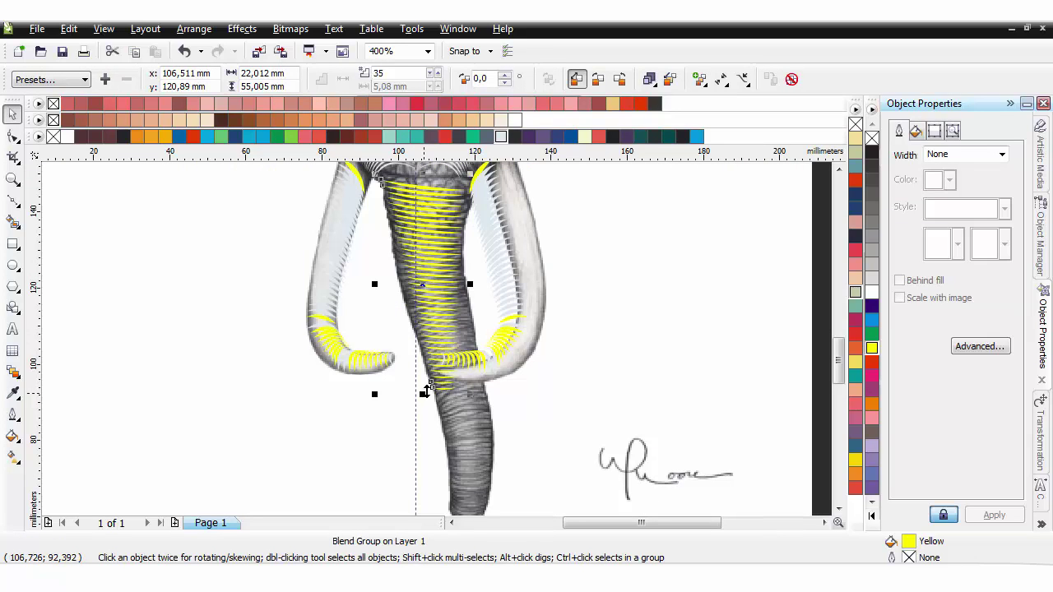
pyautogui.click(441, 390)
pyautogui.click(442, 390)
pyautogui.doubleClick(442, 390)
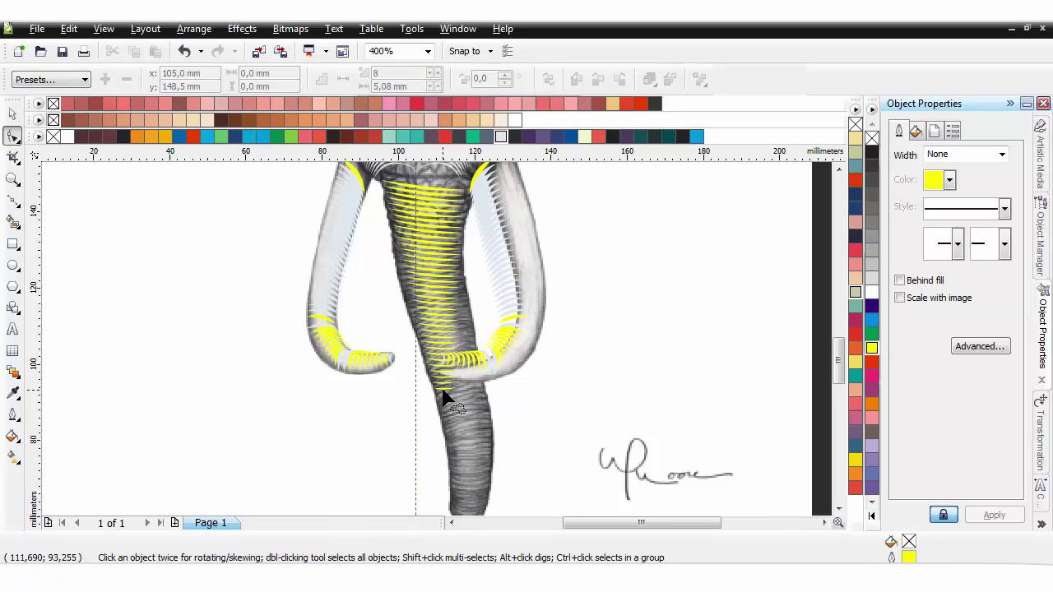
pyautogui.click(442, 390)
pyautogui.press('space')
pyautogui.moveTo(443, 388); pyautogui.dragTo(415, 388)
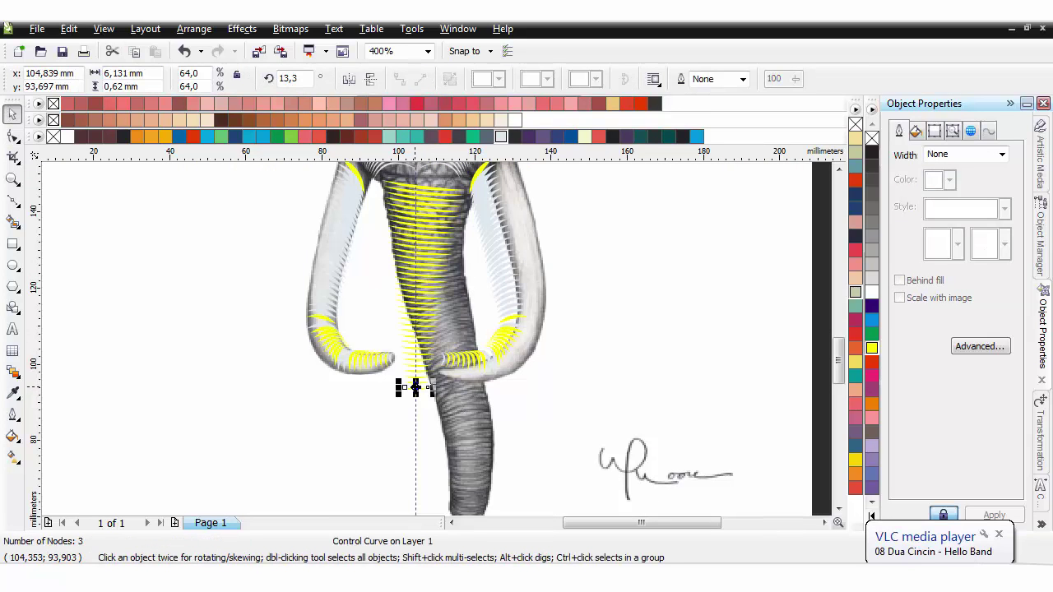
# Bring the dark background rectangle forward one level so it covers the elephant photo behind the line art
pyautogui.scroll(-2, 433, 338)
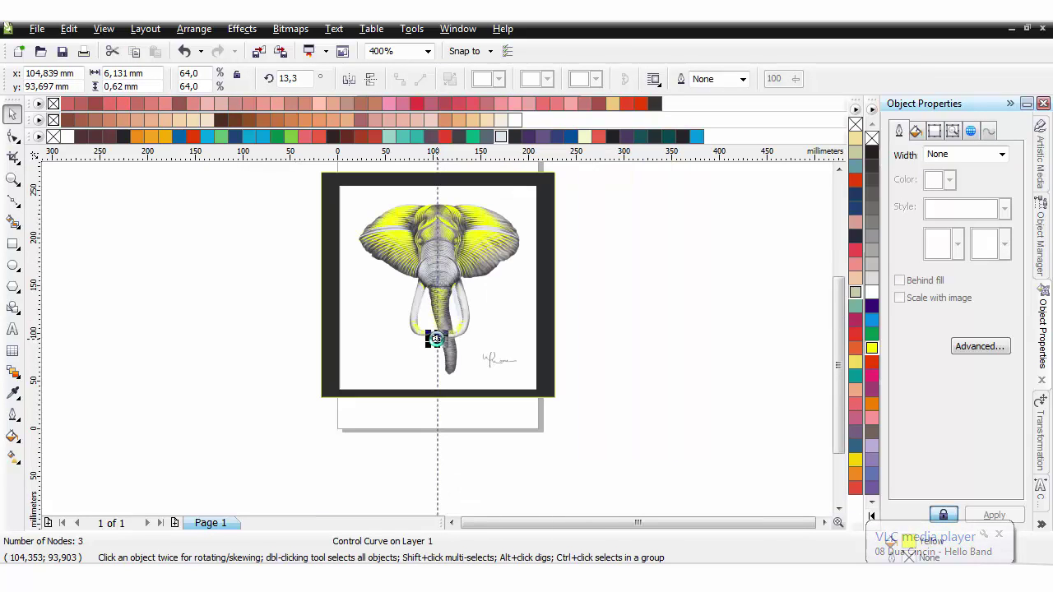
pyautogui.scroll(-2, 436, 338)
pyautogui.scroll(2, 436, 332)
pyautogui.click(544, 331)
pyautogui.hotkey('ctrl', 'pageup')
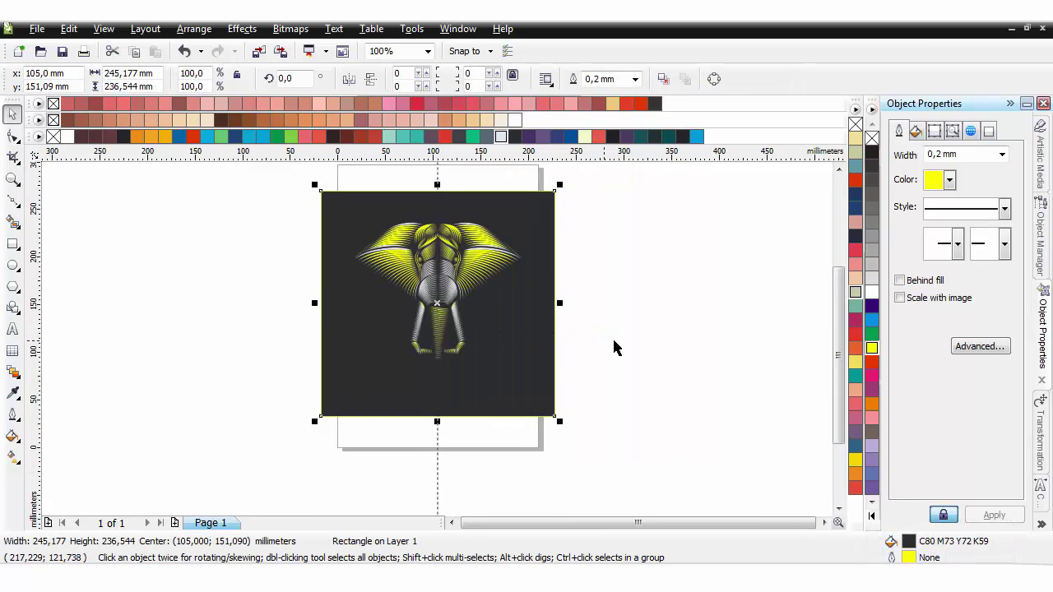
pyautogui.click(613, 345)
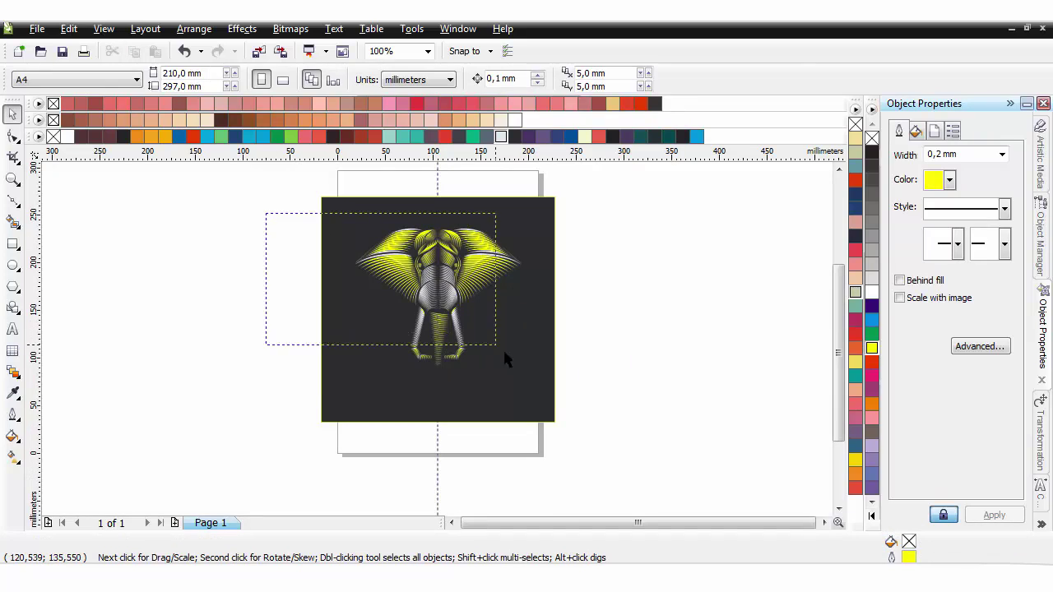
pyautogui.moveTo(505, 353); pyautogui.dragTo(502, 350)
pyautogui.moveTo(262, 290); pyautogui.dragTo(502, 401)
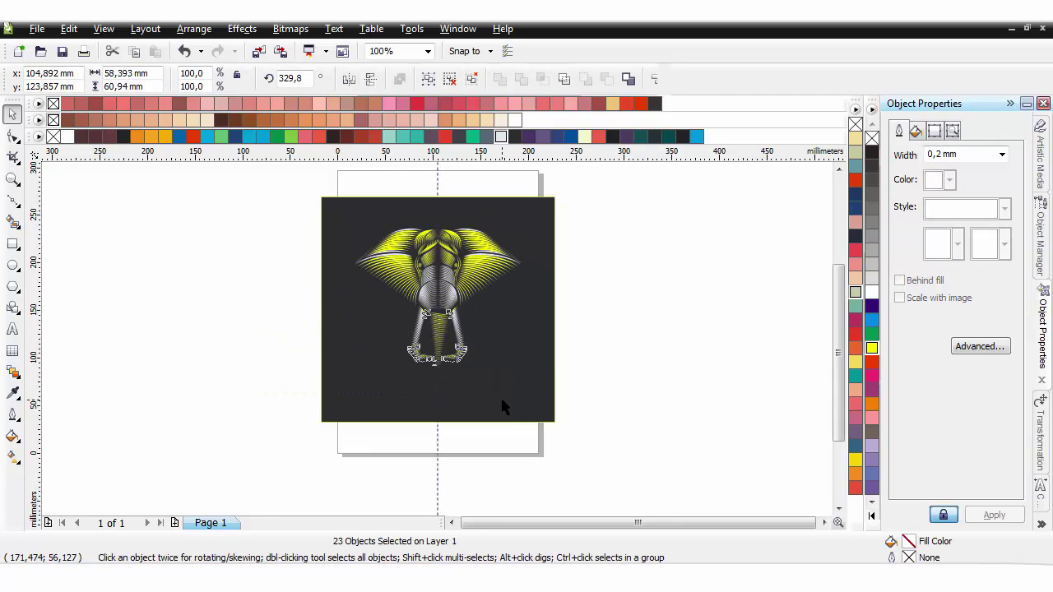
pyautogui.press('Delete')
pyautogui.hotkey('ctrl', 'z')
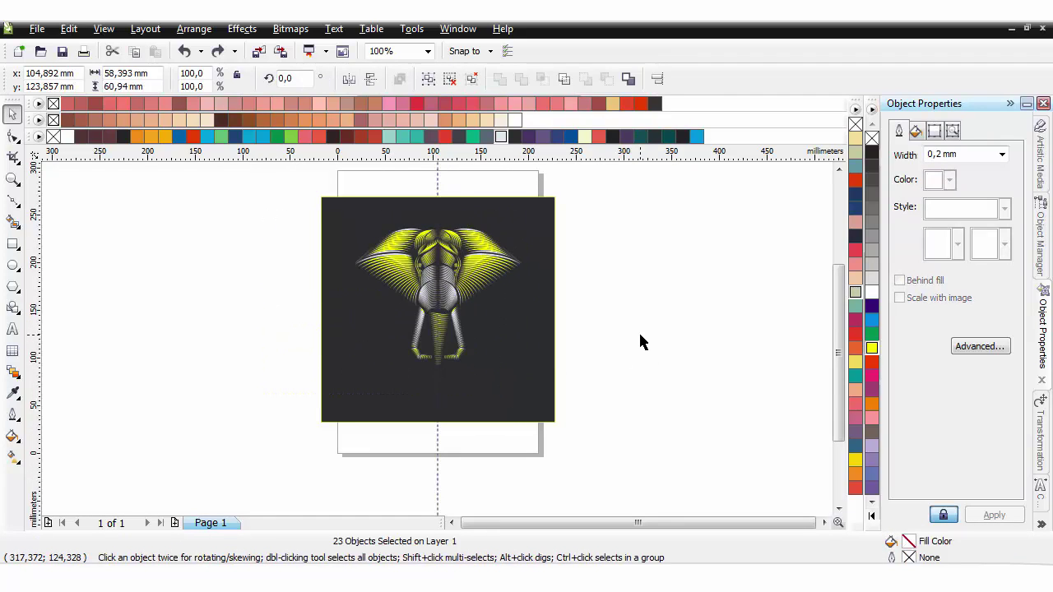
pyautogui.click(639, 341)
# Recolour the right tusk's yellow curves at its bend, tip and top with the light grey fill C8 M3 Y4 K0
pyautogui.scroll(1, 450, 334)
pyautogui.scroll(2, 450, 333)
pyautogui.click(458, 387)
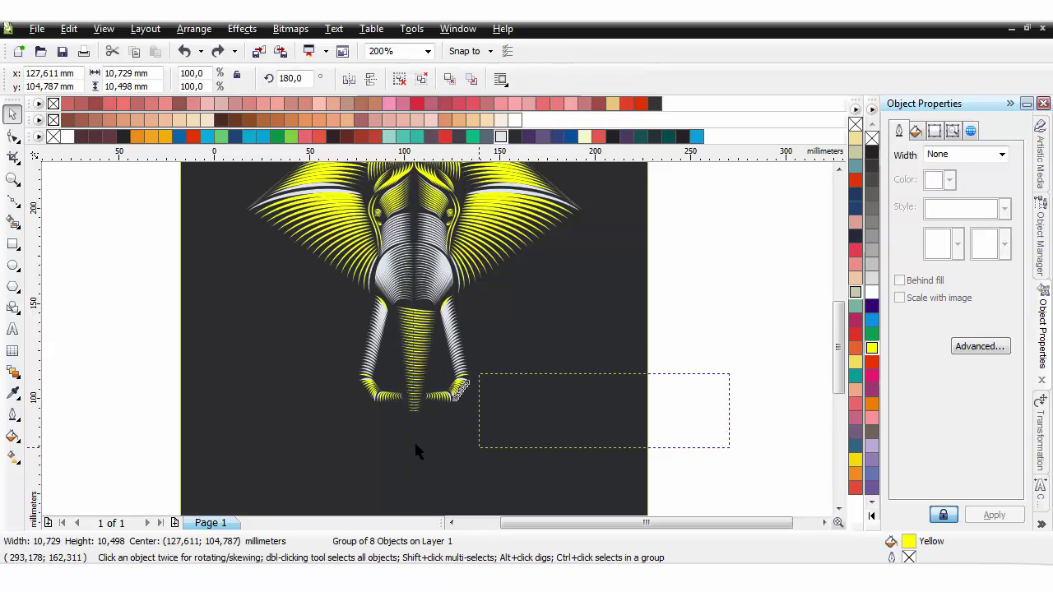
pyautogui.moveTo(416, 450); pyautogui.dragTo(414, 449)
pyautogui.click(481, 310)
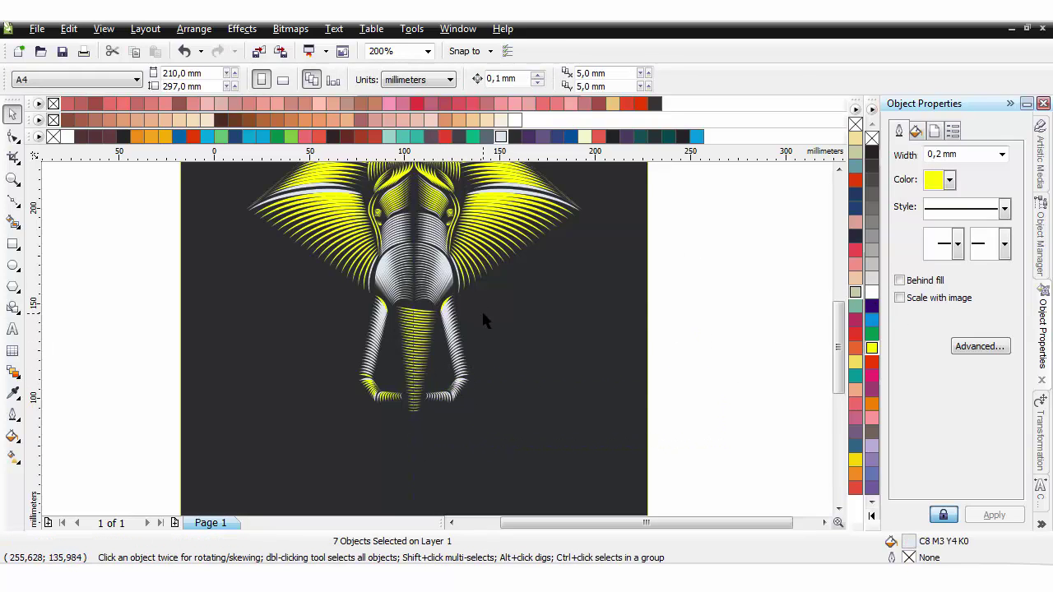
pyautogui.click(445, 300)
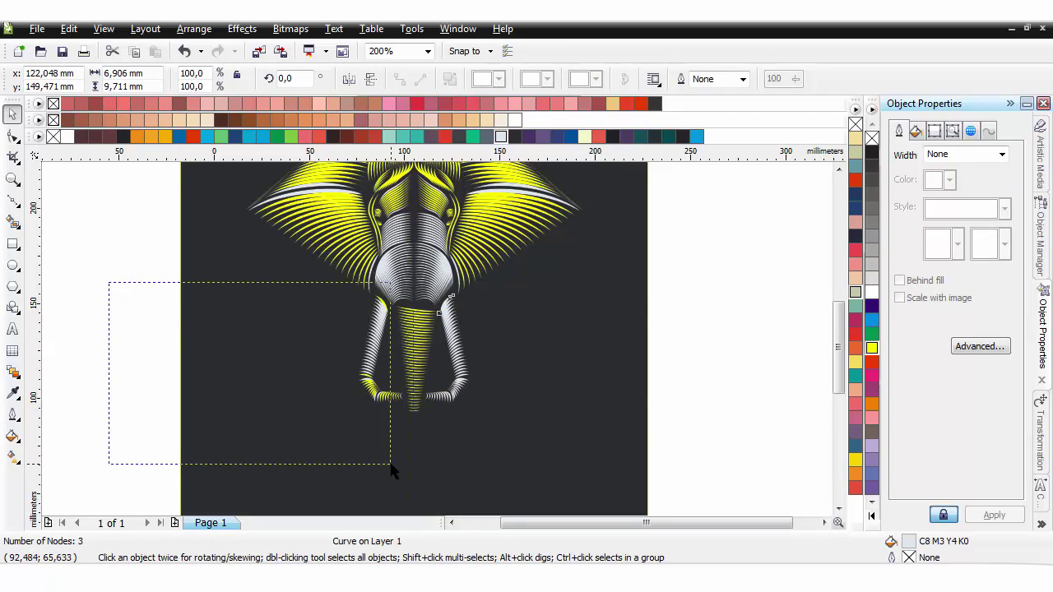
# Fill all of the left tusk's curves with the same light grey, C8 M3 Y4 K0
pyautogui.moveTo(392, 465); pyautogui.dragTo(393, 465)
pyautogui.click(129, 319)
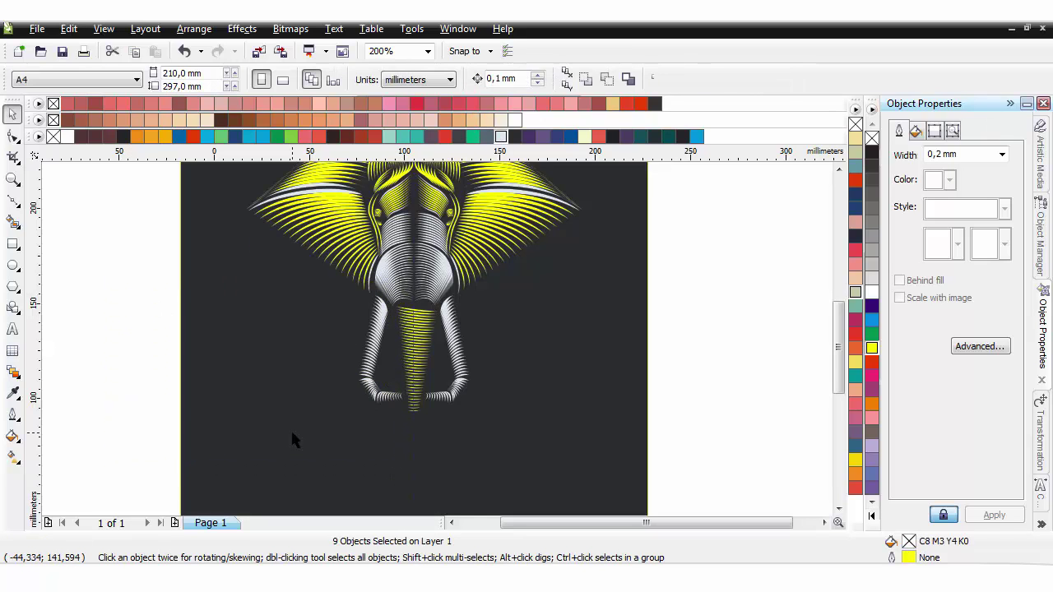
pyautogui.moveTo(290, 427); pyautogui.dragTo(420, 310)
pyautogui.hotkey('ctrl', 'z')
# Rotate the trunk blend's top control curve by 5.5° so that it lies level between the tusks
pyautogui.click(426, 328)
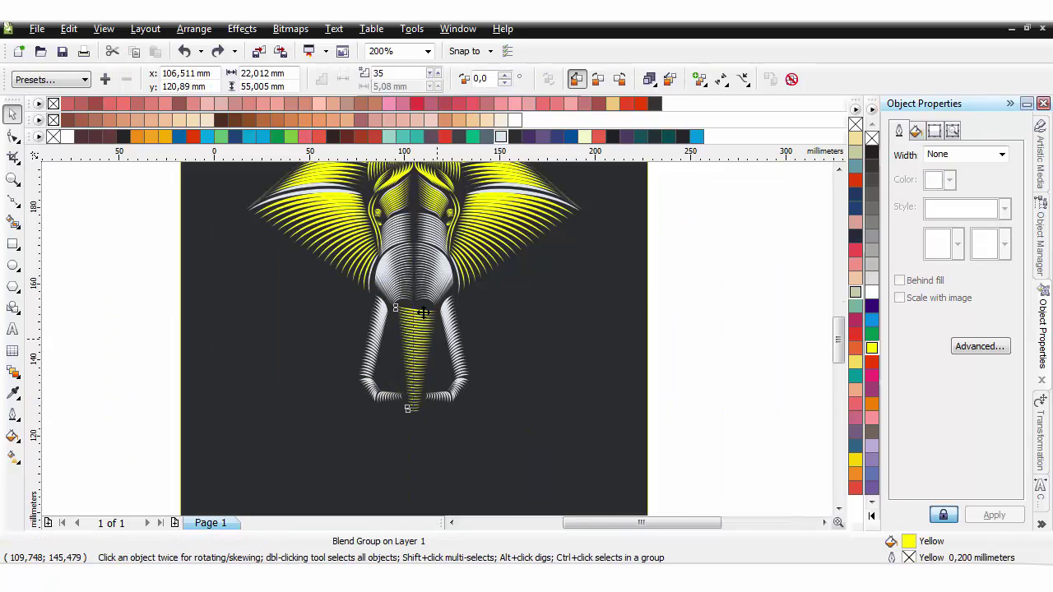
pyautogui.scroll(2, 434, 334)
pyautogui.press('F5')
pyautogui.press('space')
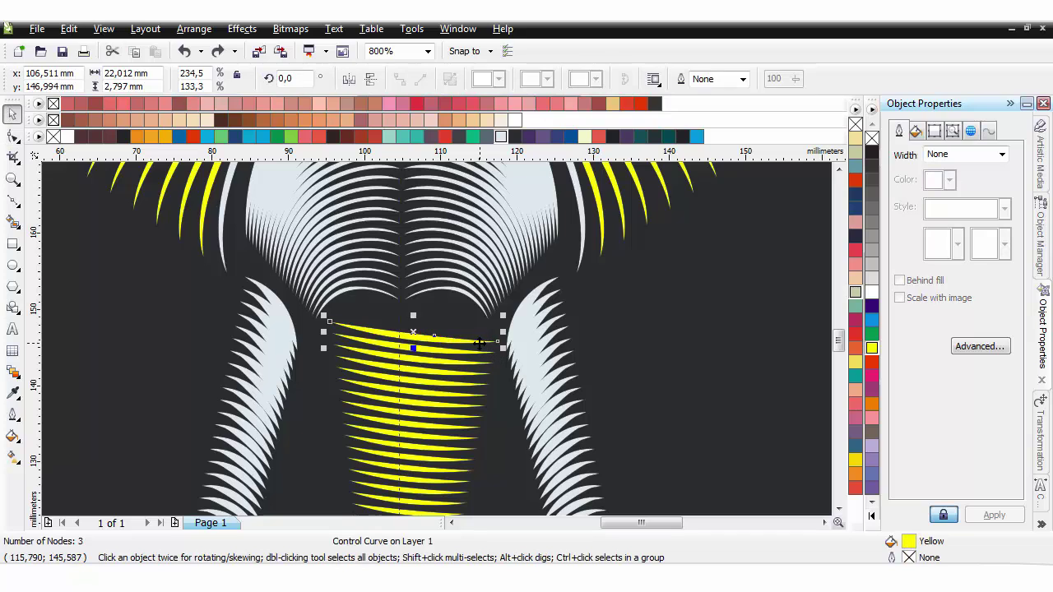
pyautogui.click(483, 342)
pyautogui.moveTo(504, 307); pyautogui.dragTo(504, 309)
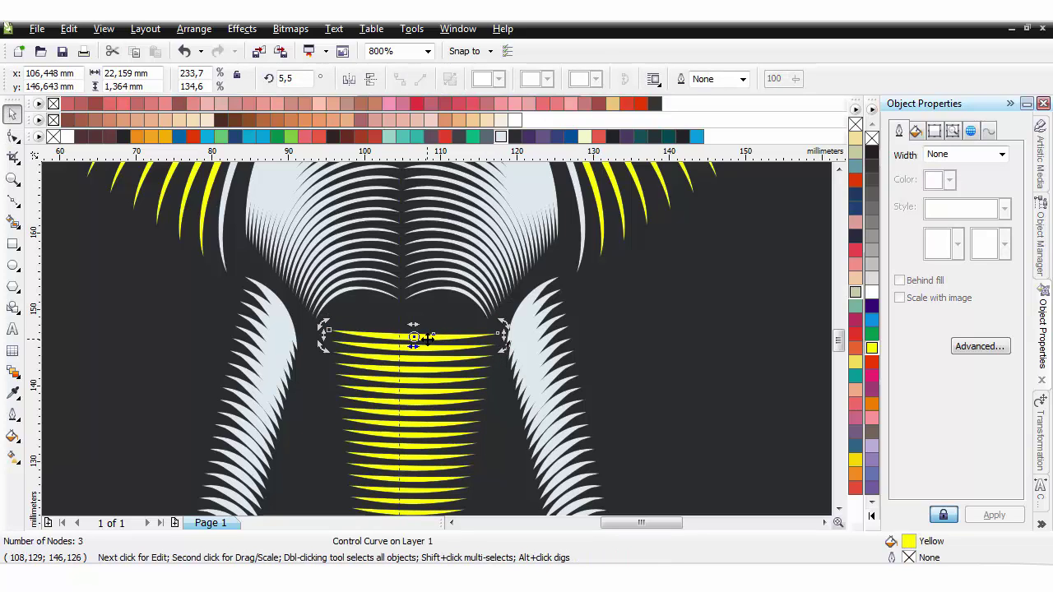
# Move the trunk blend's top control curve left so that it is centred on the vertical guideline
pyautogui.click(415, 337)
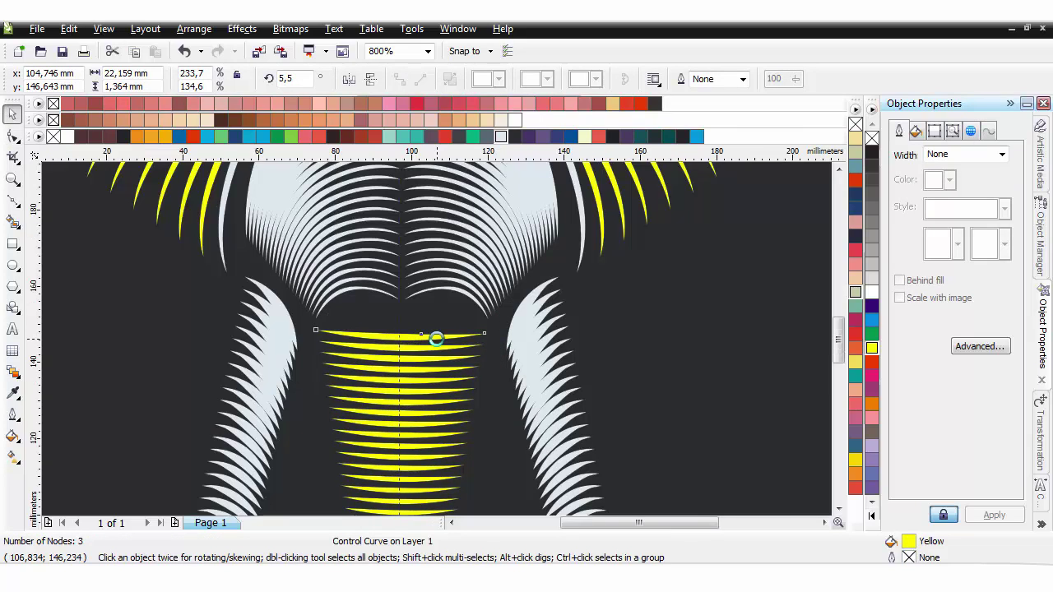
pyautogui.scroll(-3, 436, 338)
pyautogui.click(637, 326)
# Group all the elephant line art and centre the group on the page
pyautogui.moveTo(288, 243); pyautogui.dragTo(572, 402)
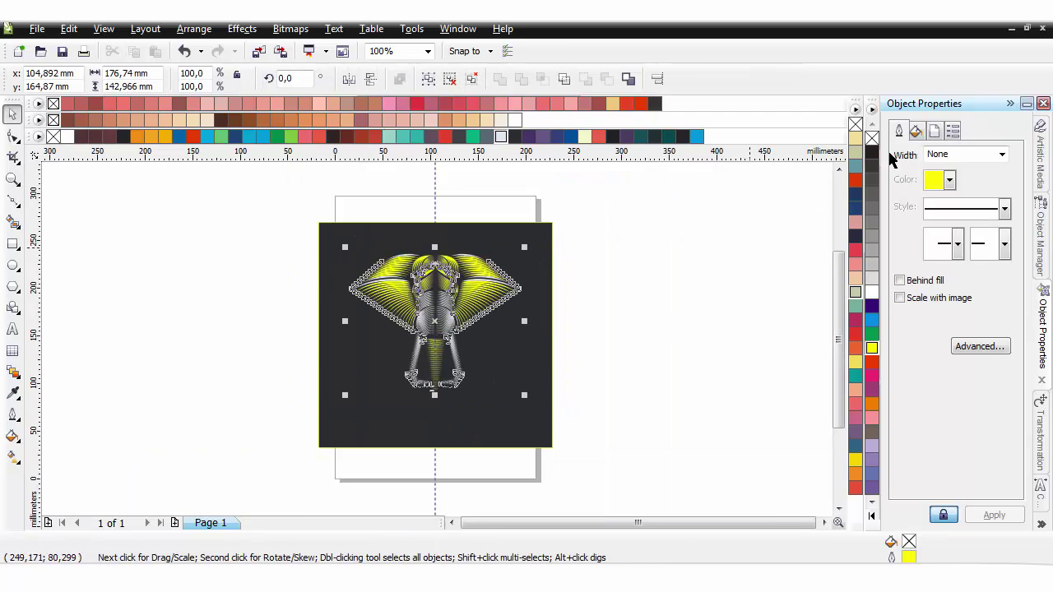
pyautogui.hotkey('ctrl', 'g')
pyautogui.press('p')
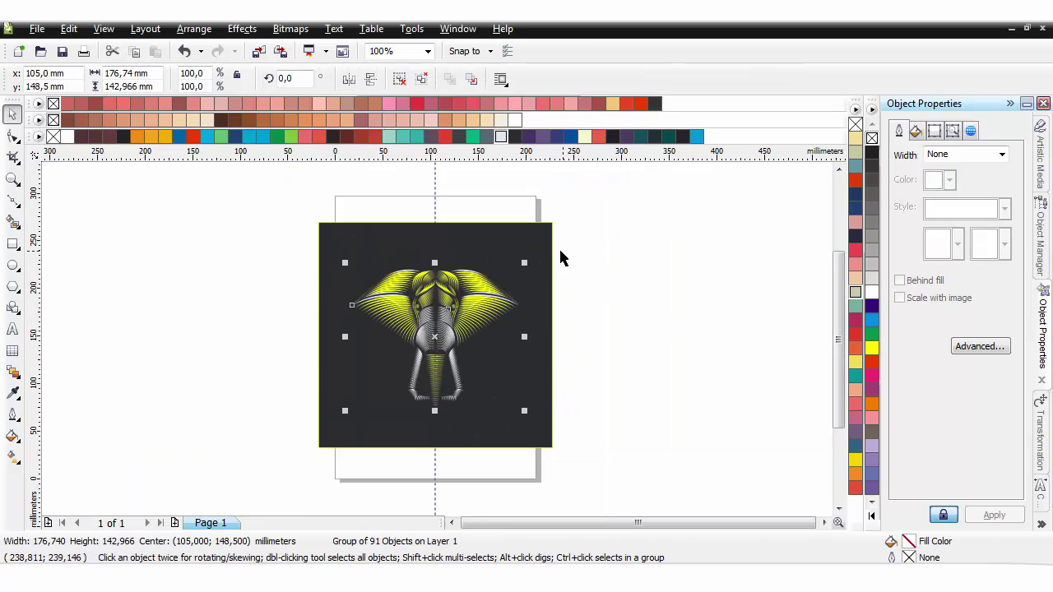
# Delete the dark background rectangle and the elephant photo behind the line art
pyautogui.click(543, 237)
pyautogui.press('Delete')
pyautogui.click(510, 277)
pyautogui.click(510, 284)
pyautogui.press('Delete')
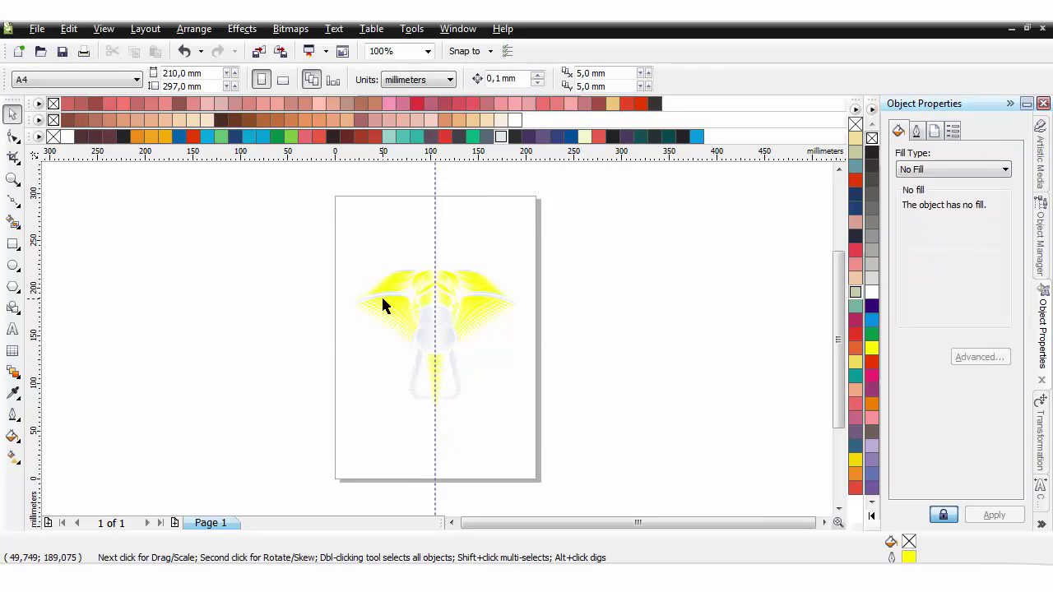
# Add a page-centred square background about 210 mm wide, filled C80 M73 Y72 K59, and send it behind the elephant
pyautogui.press('F6')
pyautogui.moveTo(335, 238); pyautogui.dragTo(499, 437)
pyautogui.click(515, 138)
pyautogui.press('space')
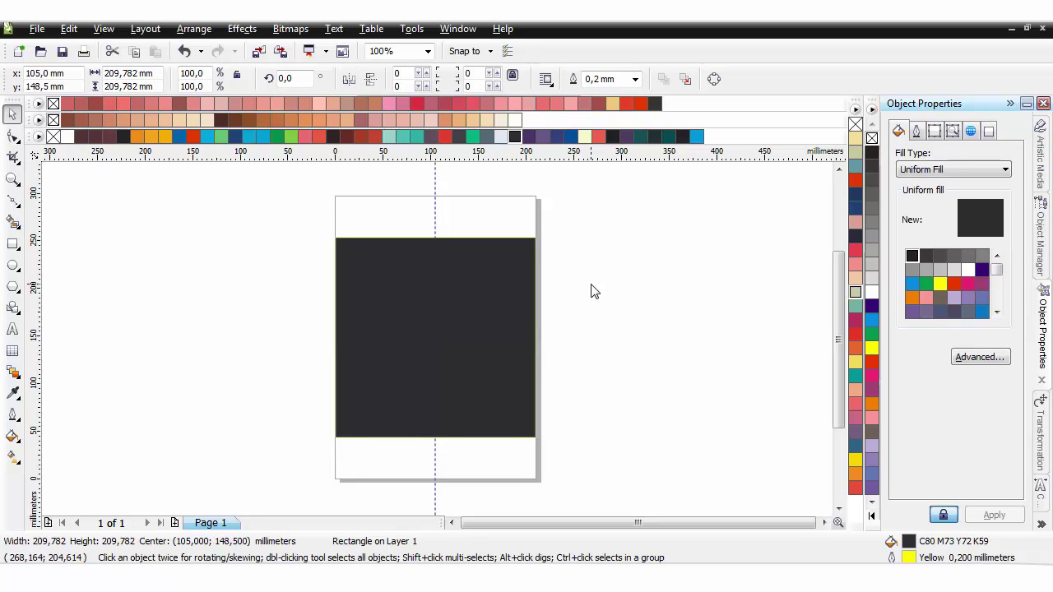
pyautogui.hotkey('shift', 'pagedown')
# Ungroup the elephant line art so its parts can be selected individually
pyautogui.click(591, 313)
pyautogui.click(481, 313)
pyautogui.hotkey('ctrl', 'u')
pyautogui.press('Escape')
# Try the dark red fill C12 M91 Y90 K19 on the lower curves of both ears
pyautogui.click(485, 312)
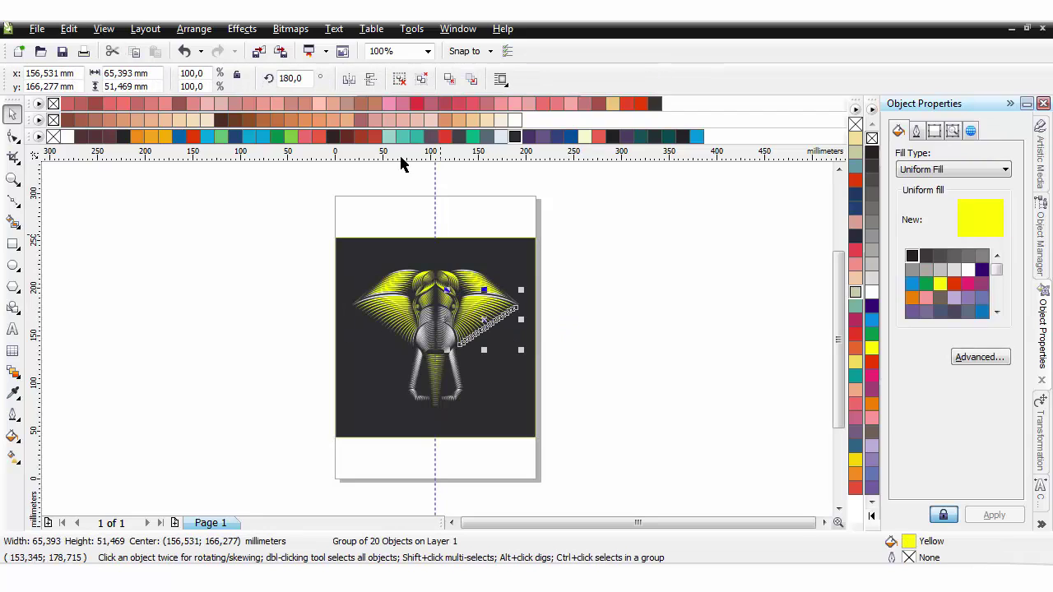
pyautogui.click(375, 138)
pyautogui.click(354, 137)
pyautogui.click(362, 136)
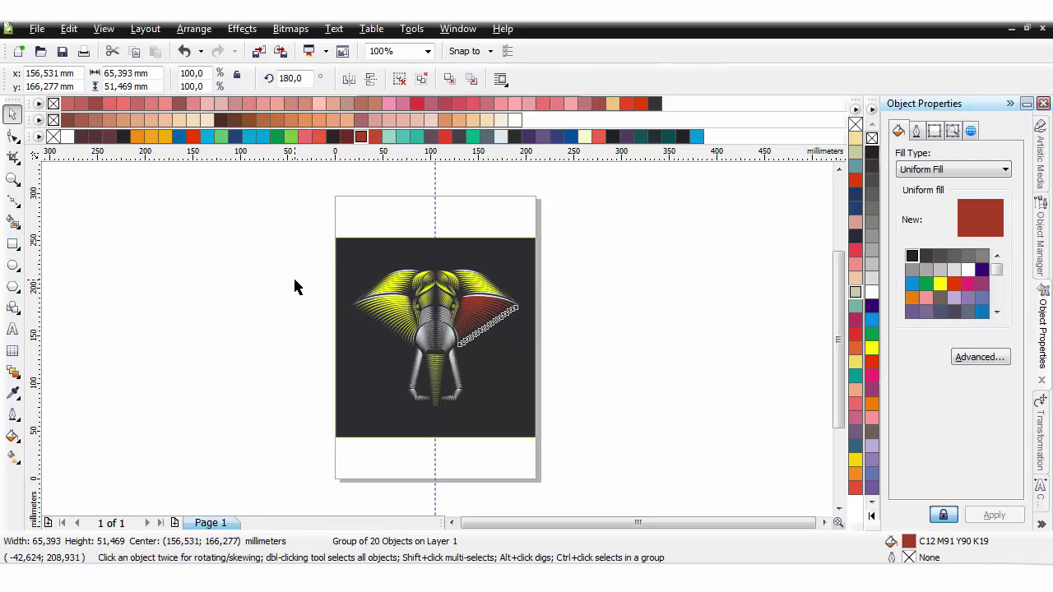
pyautogui.click(295, 280)
pyautogui.click(386, 307)
pyautogui.click(362, 138)
pyautogui.click(265, 285)
# Try the same dark red fill, C12 M91 Y90 K19, on the upper curves of both ears
pyautogui.click(394, 285)
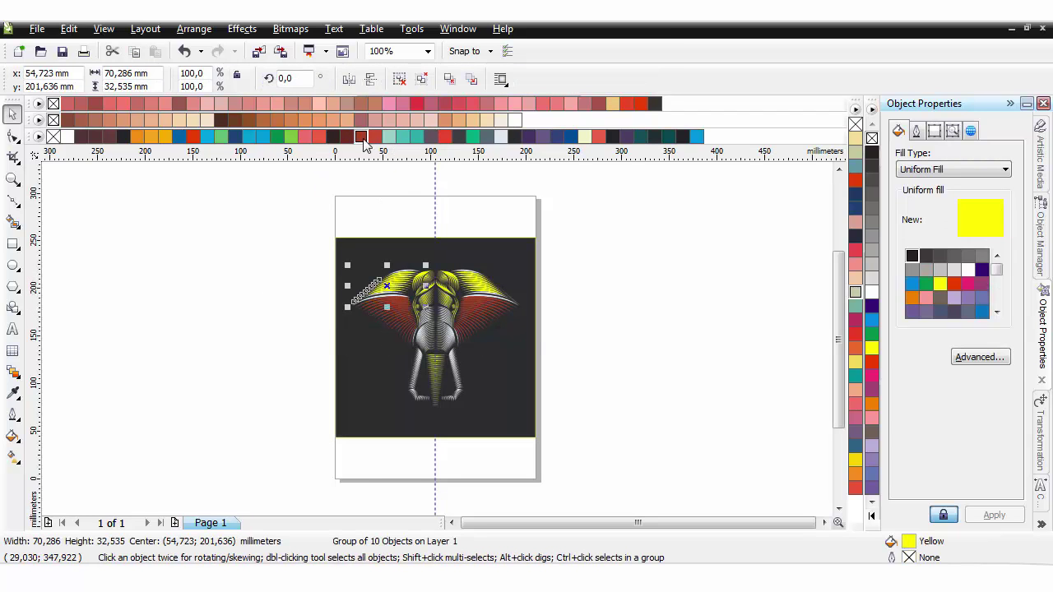
pyautogui.click(362, 138)
pyautogui.click(482, 287)
pyautogui.click(362, 138)
pyautogui.click(298, 285)
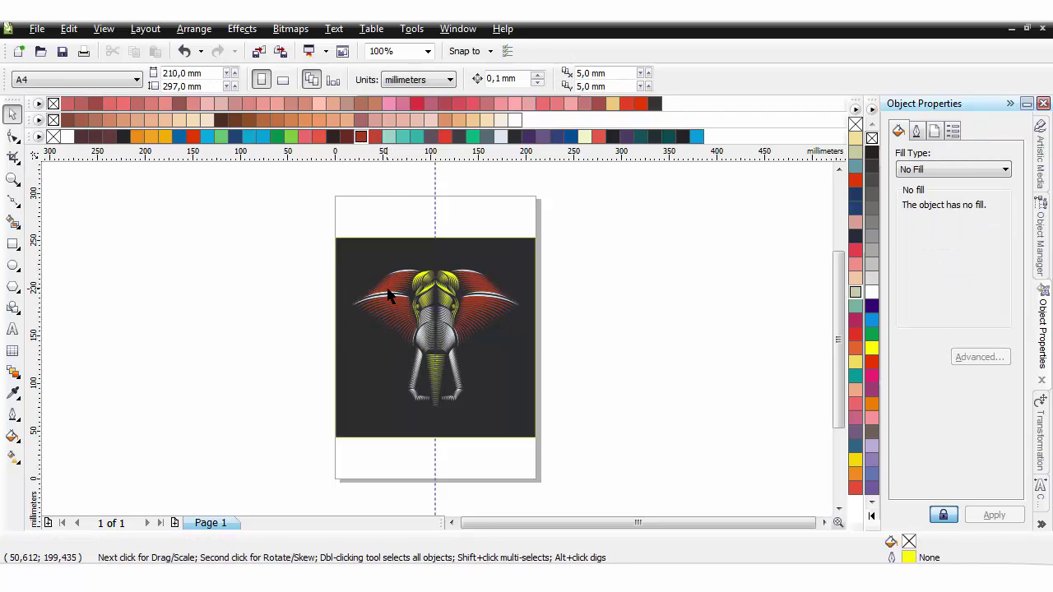
# Undo the latest red fills on the ears
pyautogui.scroll(1, 436, 306)
pyautogui.hotkey('ctrl', 'z')
pyautogui.hotkey('ctrl', 'z')
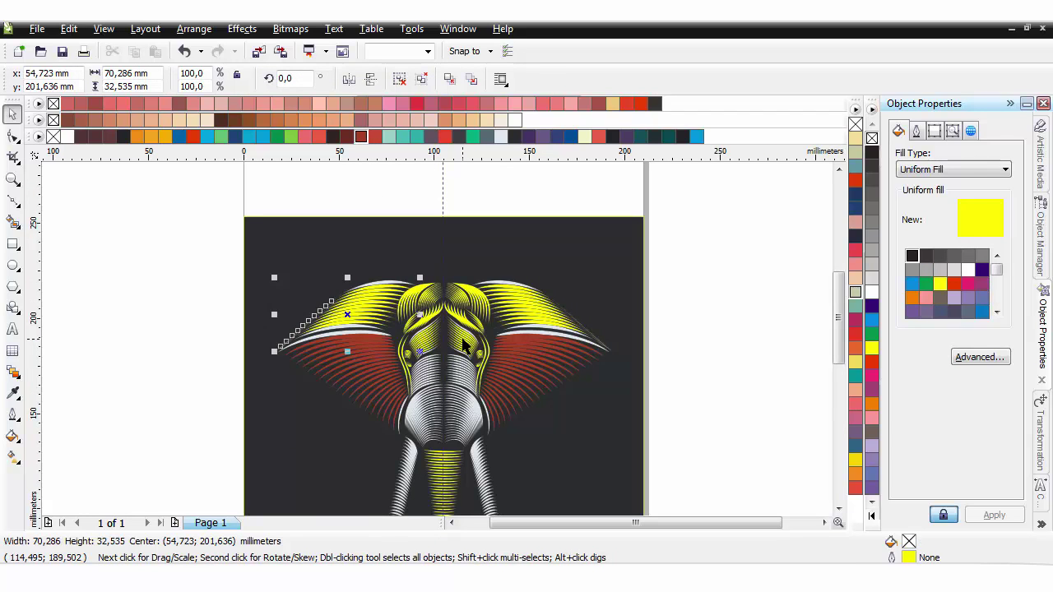
pyautogui.hotkey('ctrl', 'z')
pyautogui.hotkey('ctrl', 'z')
# Try the fills R225 G172 B139 and C2 M67 Y36 K0 on the left ear's upper curves
pyautogui.click(223, 338)
pyautogui.click(379, 319)
pyautogui.click(162, 120)
pyautogui.click(139, 120)
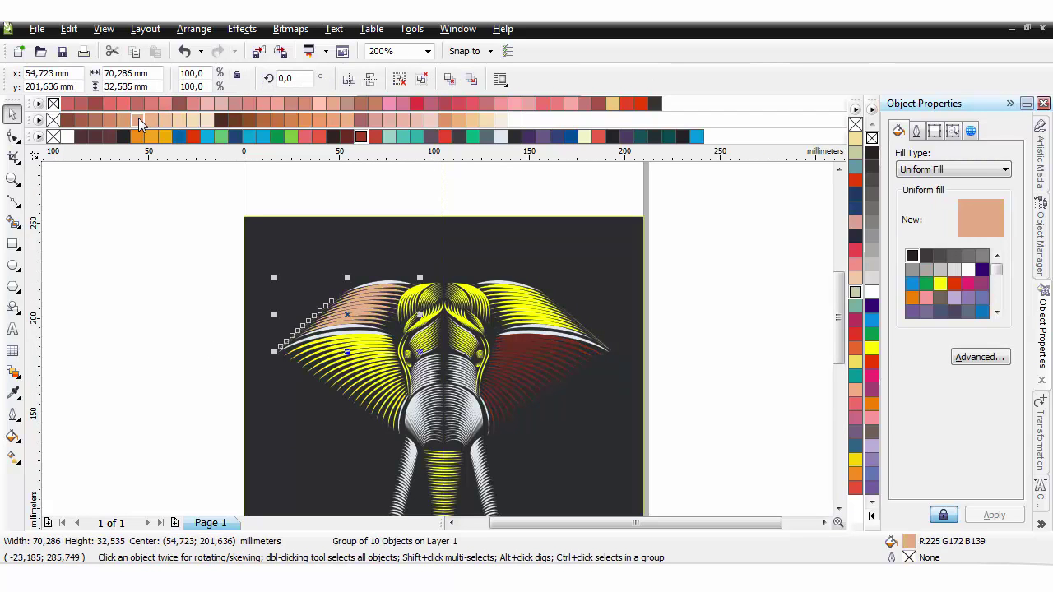
pyautogui.click(281, 137)
pyautogui.click(304, 138)
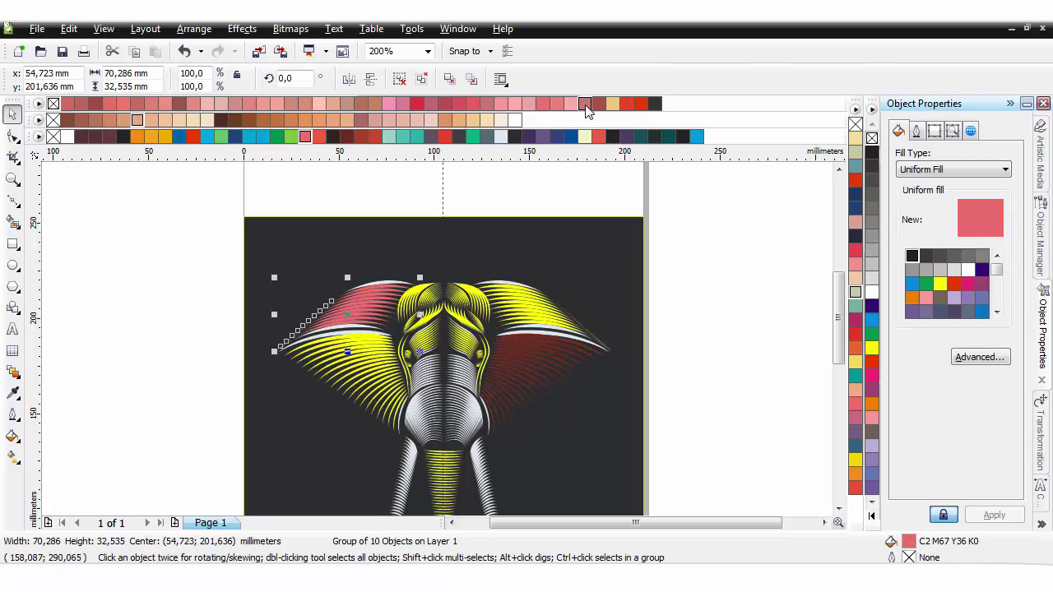
# Try further pink fills and the orange C1 M73 Y83 K0 on the left ear's upper curves, and undo the last ones
pyautogui.click(599, 104)
pyautogui.click(572, 103)
pyautogui.click(444, 104)
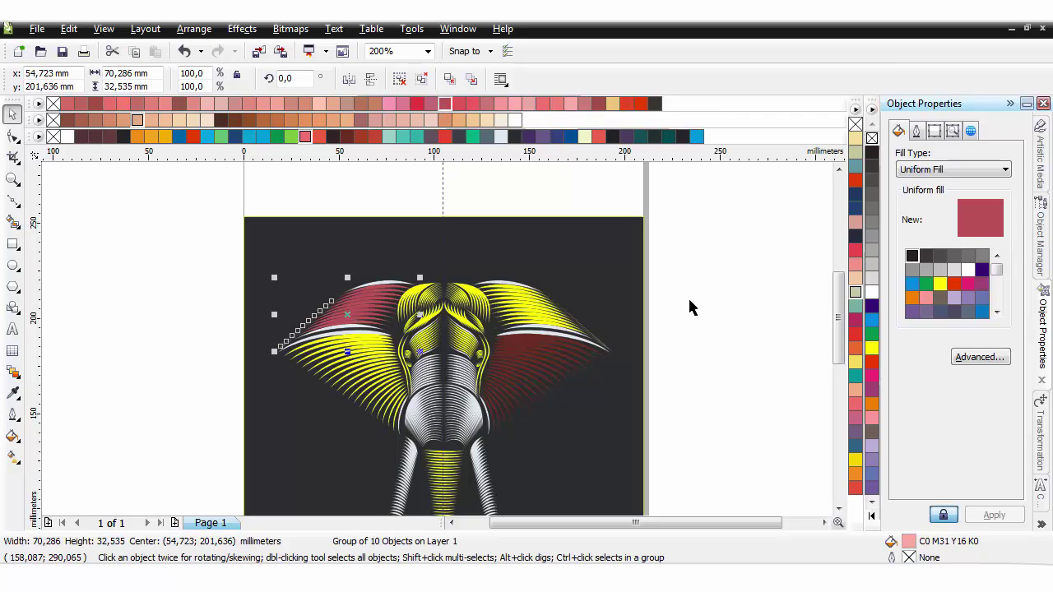
pyautogui.click(855, 264)
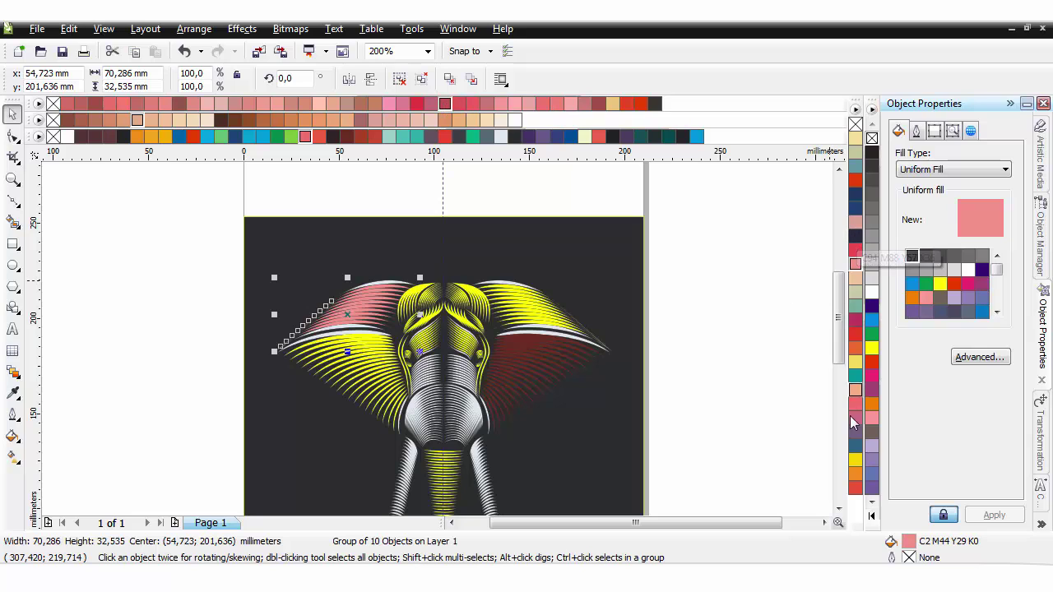
pyautogui.click(856, 348)
pyautogui.hotkey('ctrl', 'z')
pyautogui.hotkey('ctrl', 'z')
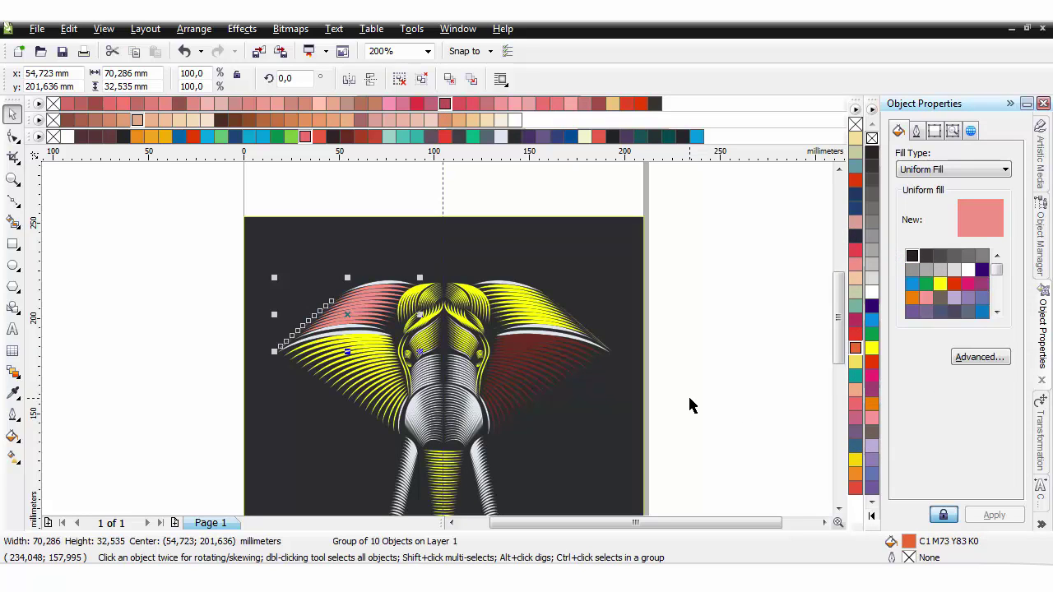
# Fill the left ear's upper and lower curve groups with Dark Brown
pyautogui.click(871, 432)
pyautogui.click(727, 363)
pyautogui.click(357, 349)
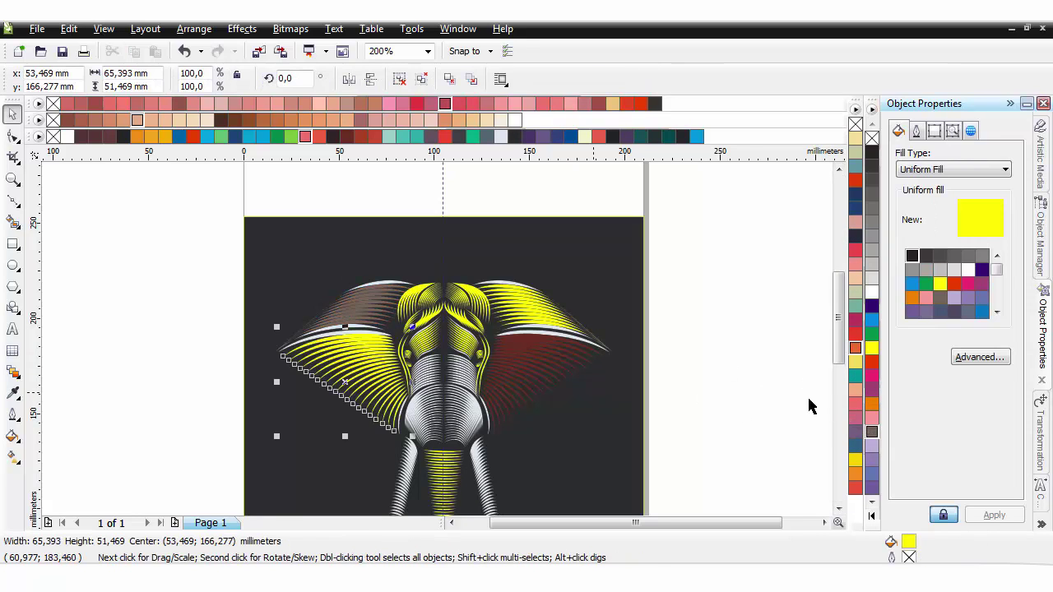
pyautogui.click(872, 431)
pyautogui.click(731, 387)
# Fill the right ear's upper and lower curve groups with Dark Brown
pyautogui.click(514, 298)
pyautogui.click(871, 436)
pyautogui.click(524, 367)
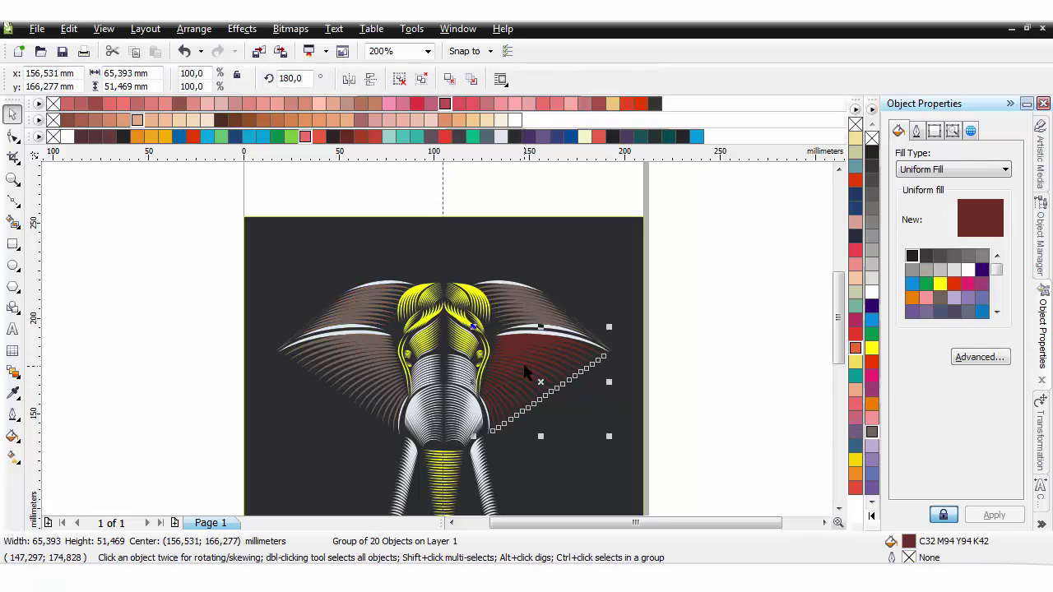
pyautogui.click(872, 433)
pyautogui.click(726, 420)
# Fill the two pairs of light grey curve groups between the eyes and the yellow trunk with Dark Brown
pyautogui.scroll(-1, 726, 421)
pyautogui.scroll(1, 315, 317)
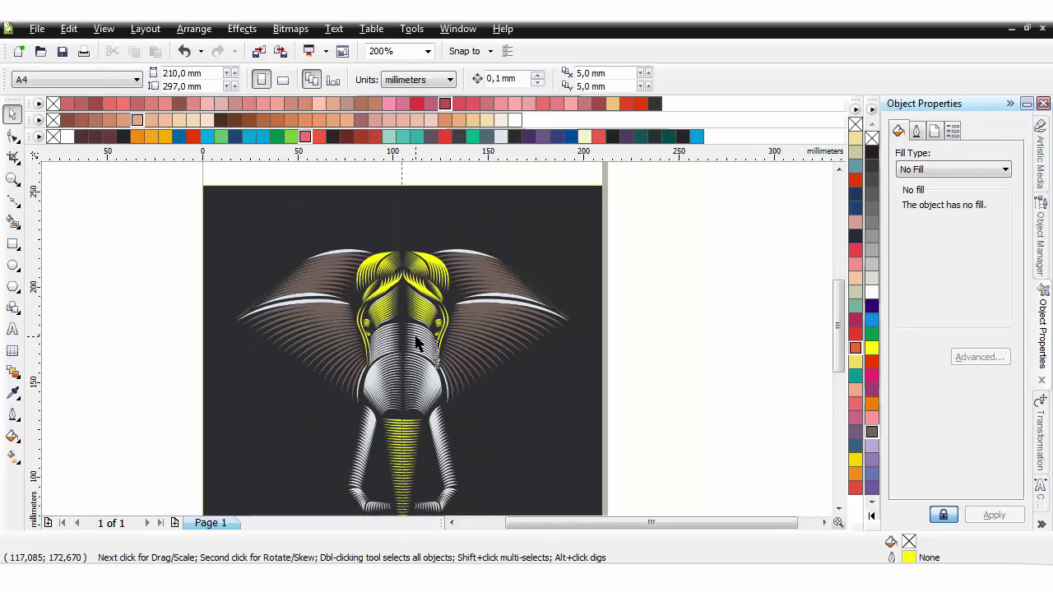
pyautogui.click(417, 338)
pyautogui.keyDown('shift'); pyautogui.click(393, 344); pyautogui.keyUp('shift')
pyautogui.click(871, 432)
pyautogui.click(716, 420)
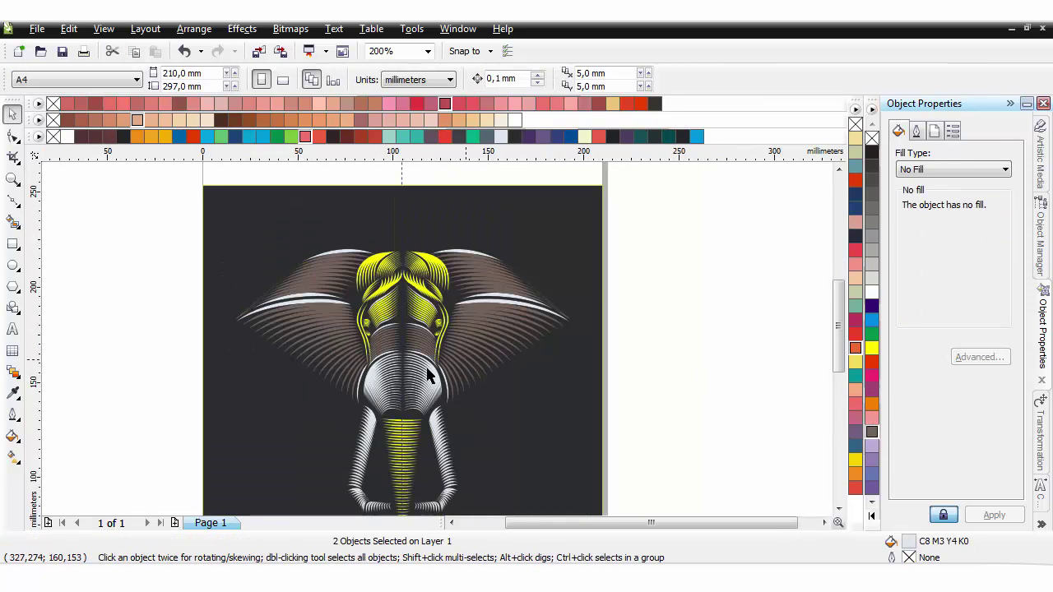
pyautogui.click(426, 378)
pyautogui.keyDown('shift'); pyautogui.click(382, 380); pyautogui.keyUp('shift')
pyautogui.click(873, 431)
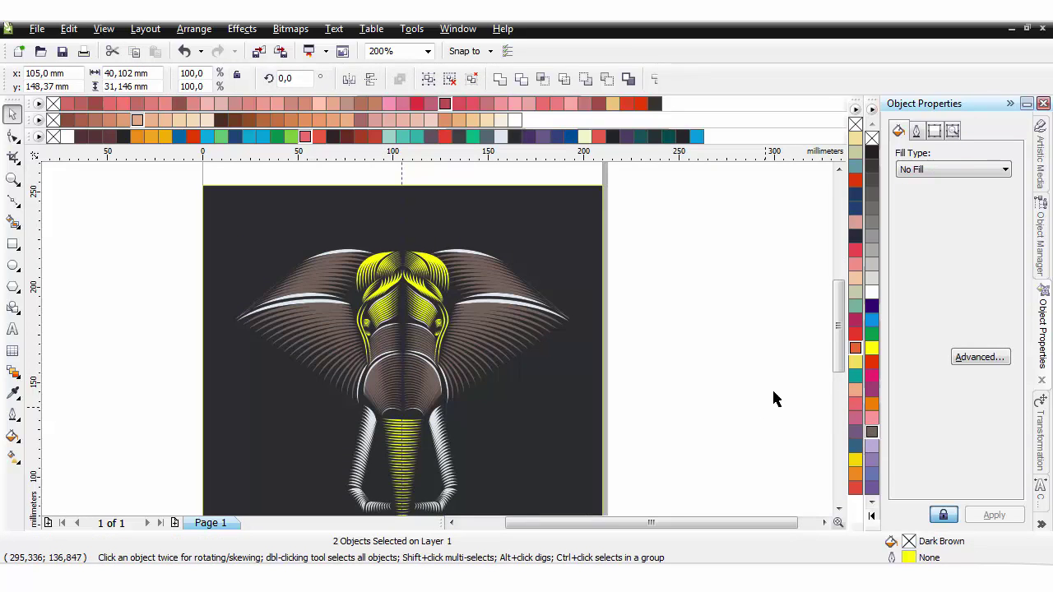
pyautogui.click(773, 400)
# Fill the right tusk's upper, bend and tip curve groups with Dark Brown
pyautogui.scroll(-2, 835, 333)
pyautogui.click(458, 404)
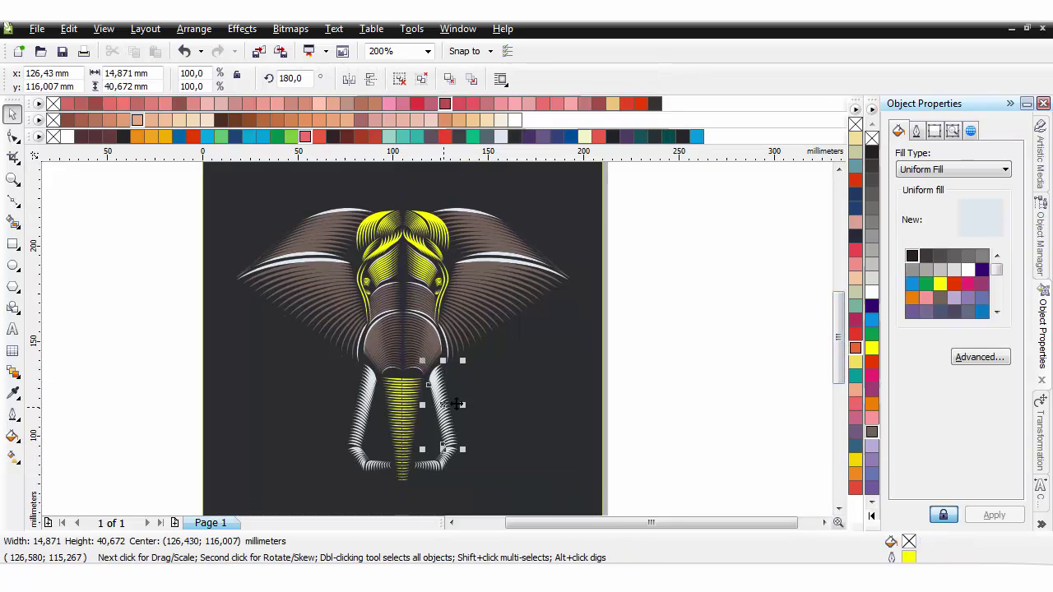
pyautogui.keyDown('shift'); pyautogui.click(446, 459); pyautogui.keyUp('shift')
pyautogui.keyDown('shift'); pyautogui.click(426, 462); pyautogui.keyUp('shift')
pyautogui.click(872, 432)
pyautogui.click(731, 388)
# Fill the left tusk's three curve groups with Dark Brown
pyautogui.click(366, 411)
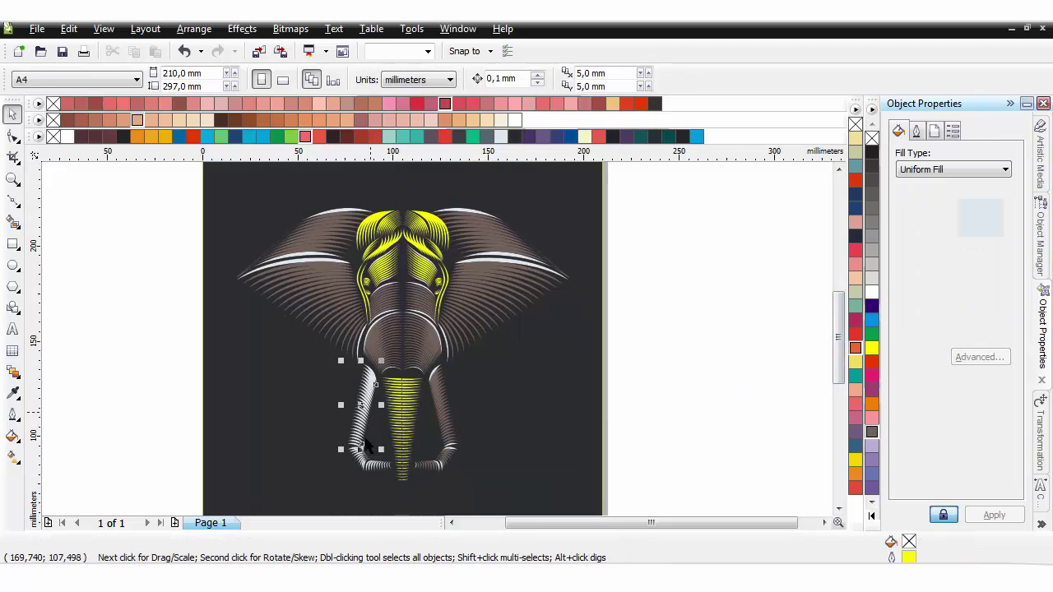
pyautogui.keyDown('shift'); pyautogui.click(378, 467); pyautogui.keyUp('shift')
pyautogui.click(872, 432)
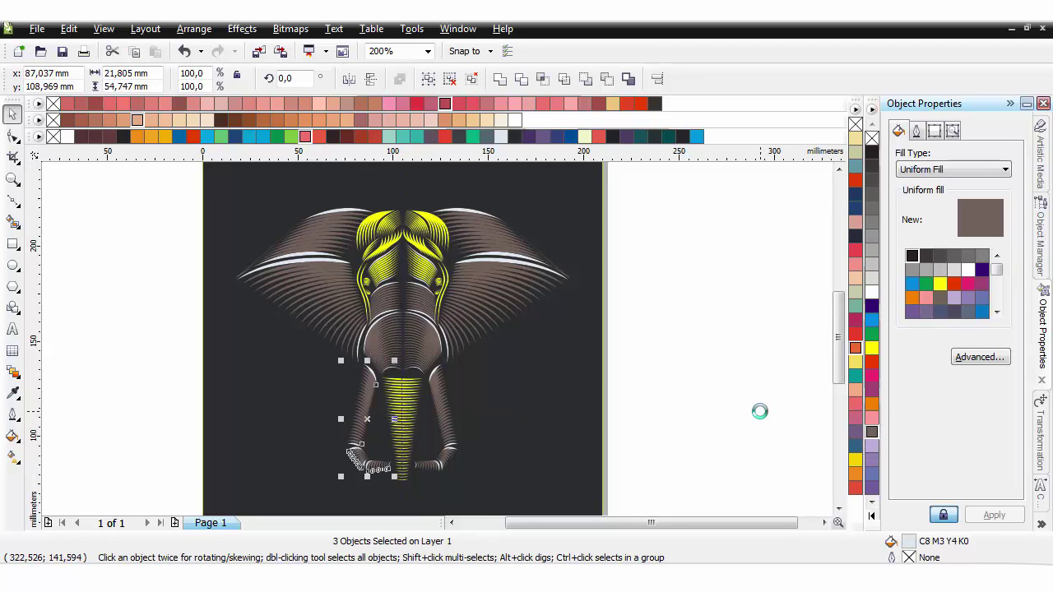
pyautogui.click(759, 415)
# Delete all the line art on the elephant's right half, keeping the left half and the central trunk
pyautogui.press('n')
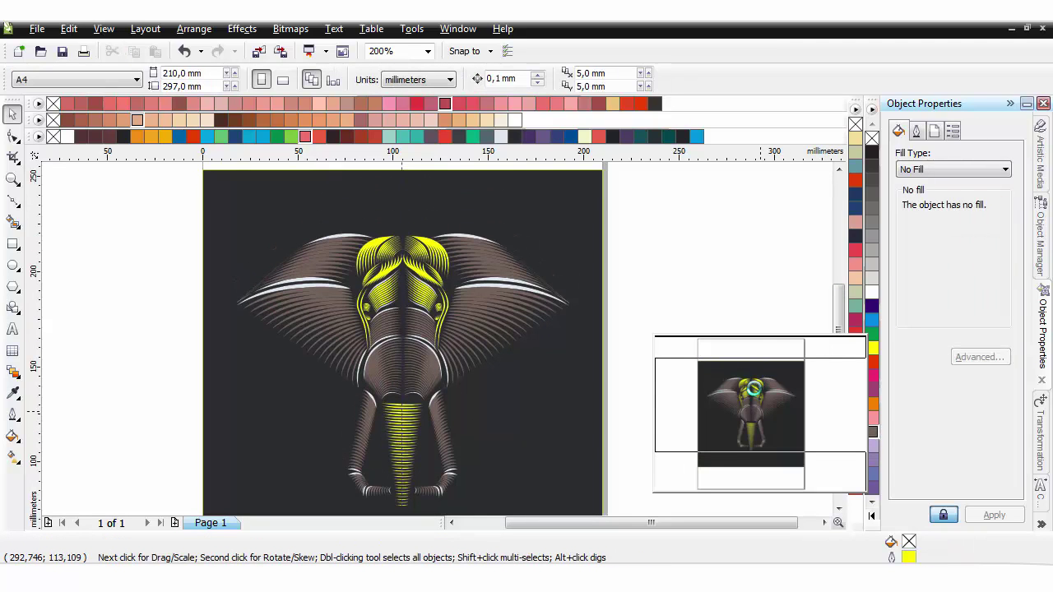
pyautogui.click(755, 384)
pyautogui.click(396, 262)
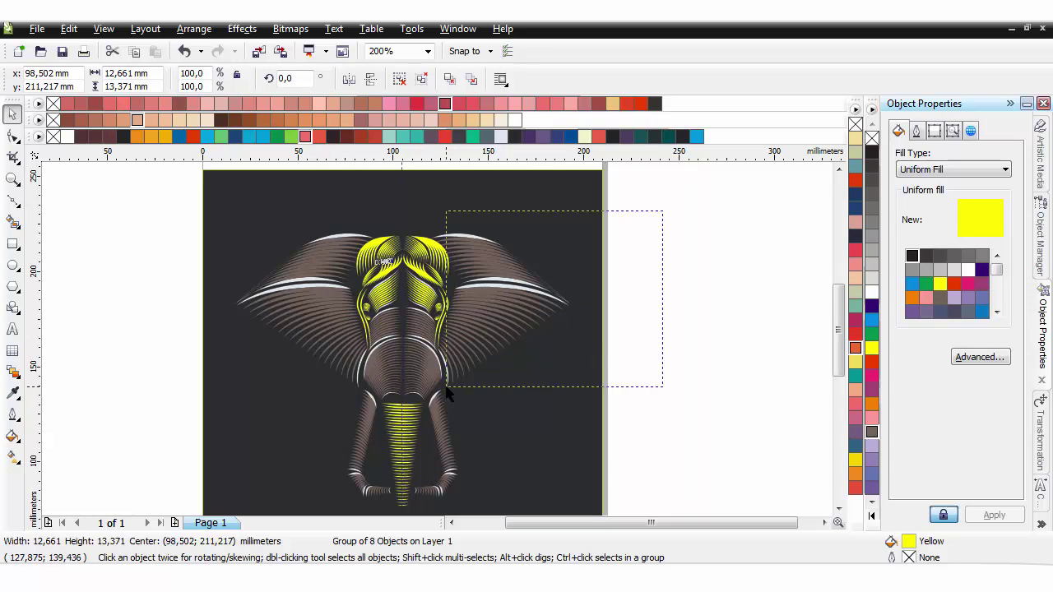
pyautogui.moveTo(401, 504); pyautogui.dragTo(401, 496)
pyautogui.press('Delete')
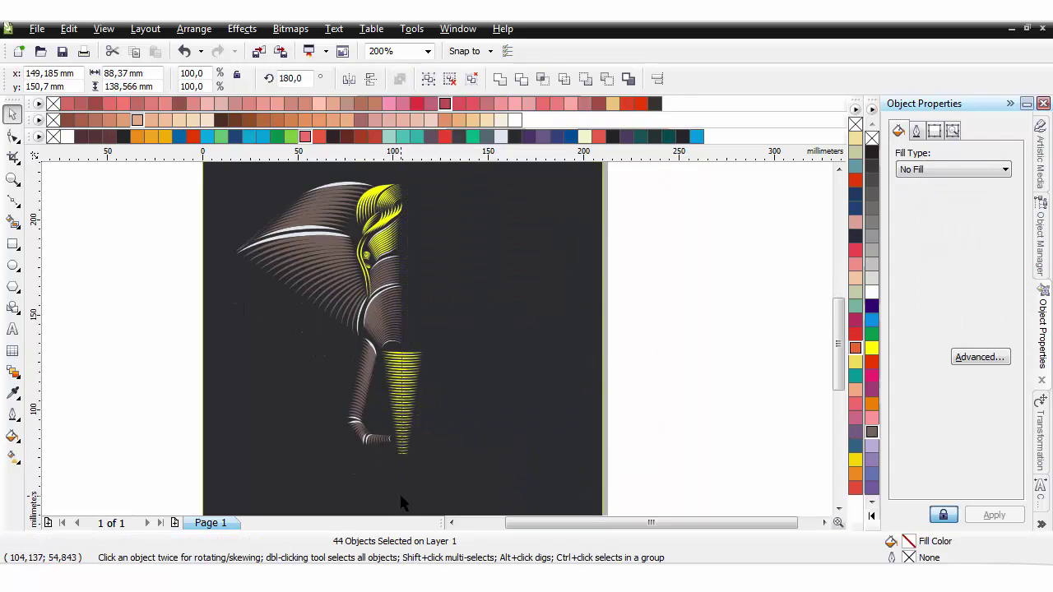
# Try pink and Purple fills on the outer forehead's curve group
pyautogui.press('n')
pyautogui.click(385, 312)
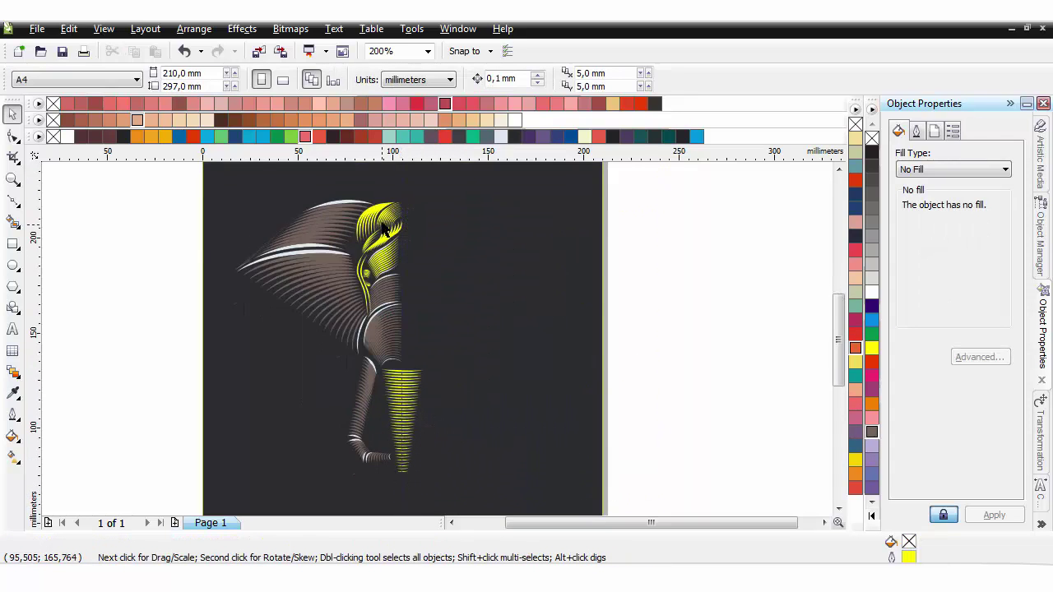
pyautogui.click(378, 219)
pyautogui.click(306, 139)
pyautogui.hotkey('ctrl', 'z')
pyautogui.click(364, 225)
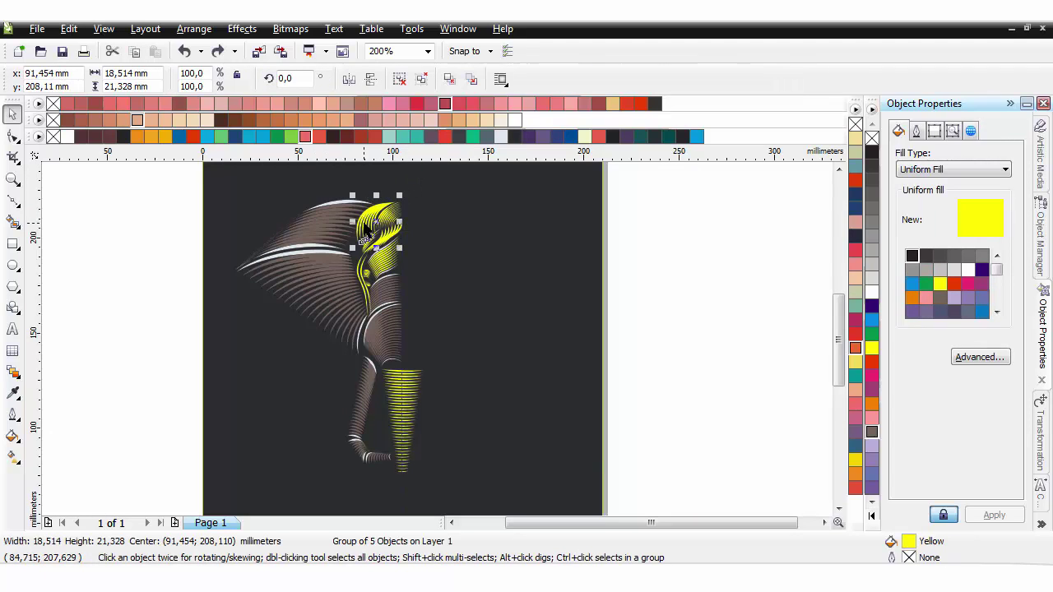
pyautogui.click(872, 405)
pyautogui.click(872, 391)
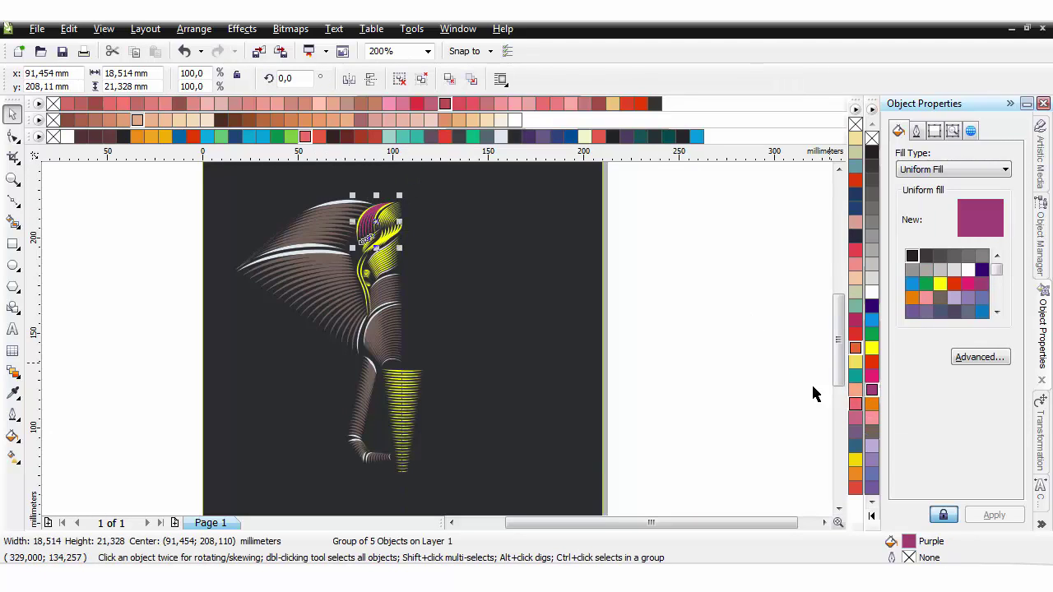
# Fill the outer forehead group and the curve group beside the eye with green R124 G197 B118
pyautogui.click(220, 137)
pyautogui.click(209, 136)
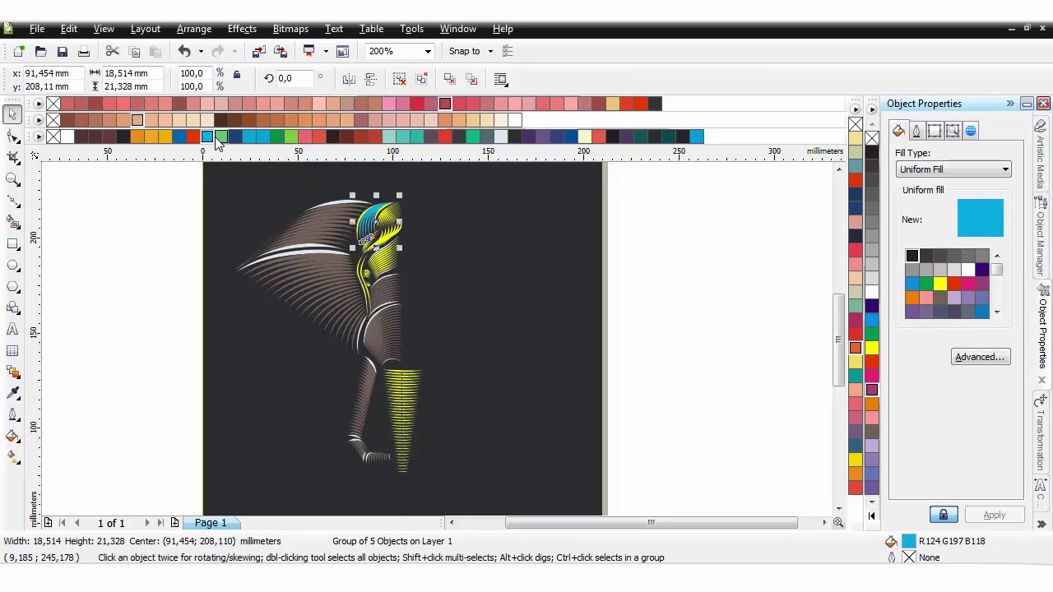
pyautogui.click(221, 137)
pyautogui.click(385, 261)
pyautogui.click(220, 137)
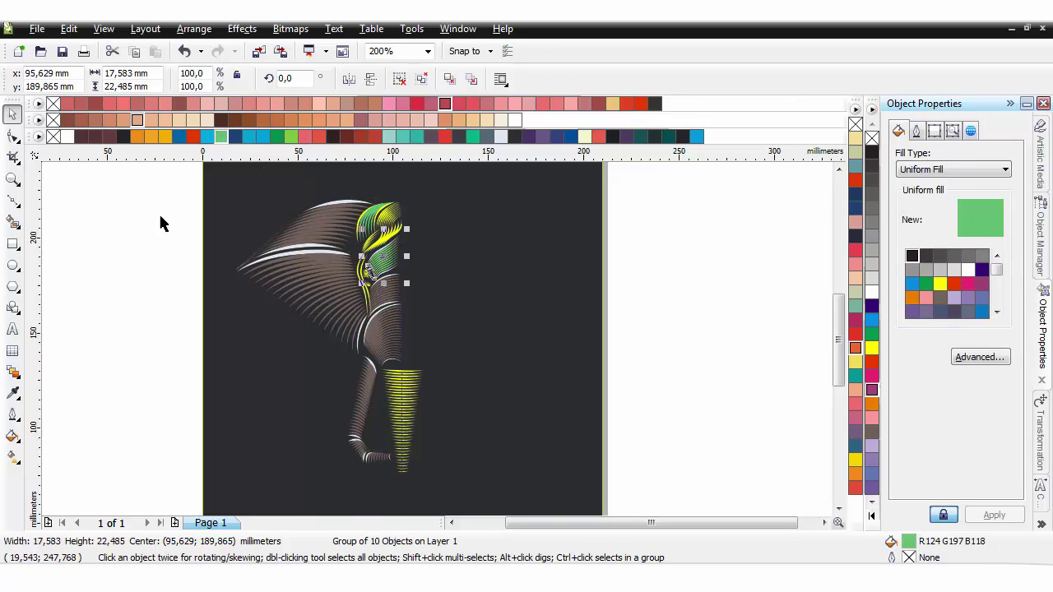
pyautogui.click(142, 251)
# Fill the light grey outline curves bordering the green group beside the eye with Yellow
pyautogui.scroll(1, 382, 255)
pyautogui.click(428, 331)
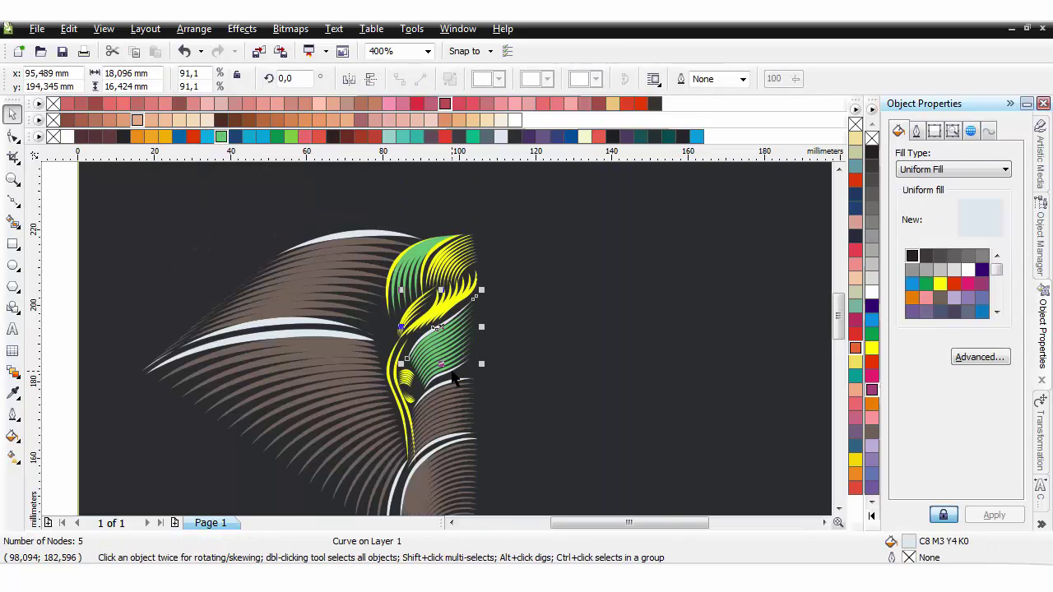
pyautogui.keyDown('shift'); pyautogui.click(450, 370); pyautogui.keyUp('shift')
# Fill the brow's curve group and the inner forehead's curve group with green R124 G197 B118
pyautogui.click(432, 310)
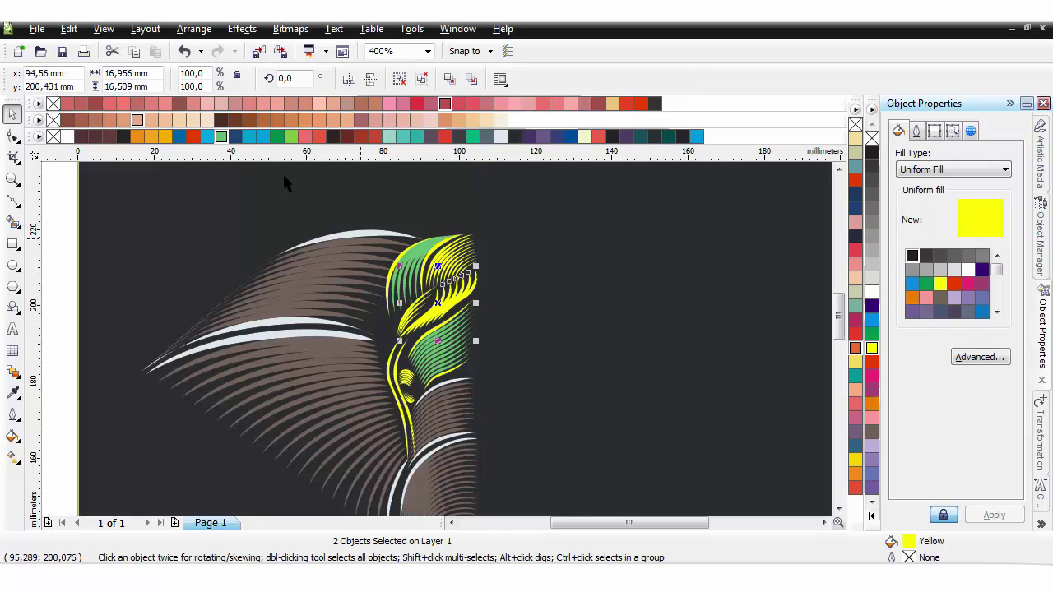
pyautogui.click(220, 137)
pyautogui.click(452, 259)
pyautogui.click(213, 135)
pyautogui.click(220, 136)
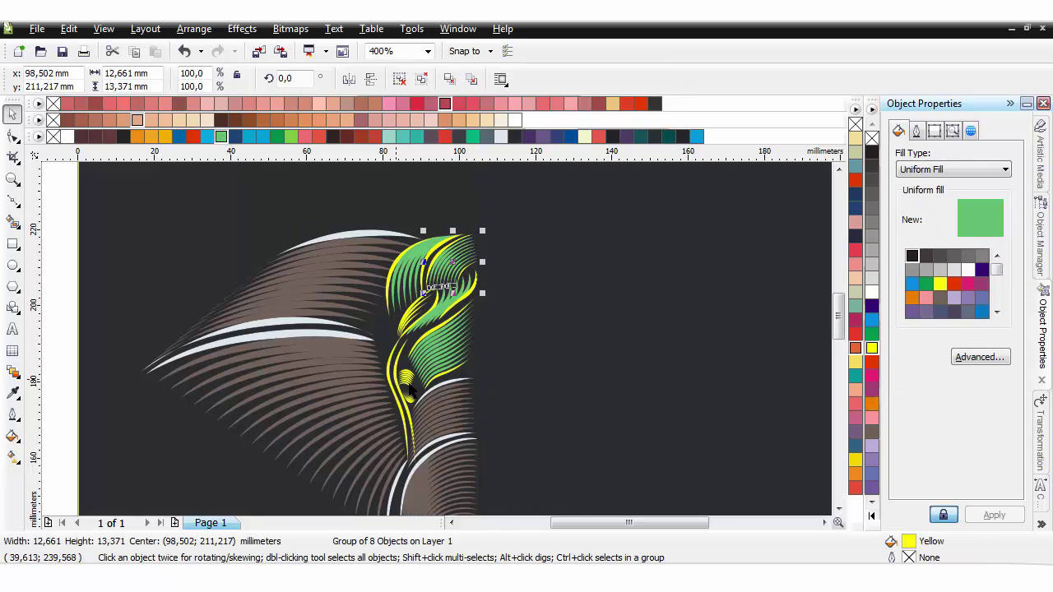
# Fill the two small curve groups around the eye with green R124 G197 B118
pyautogui.click(405, 378)
pyautogui.click(220, 136)
pyautogui.click(409, 394)
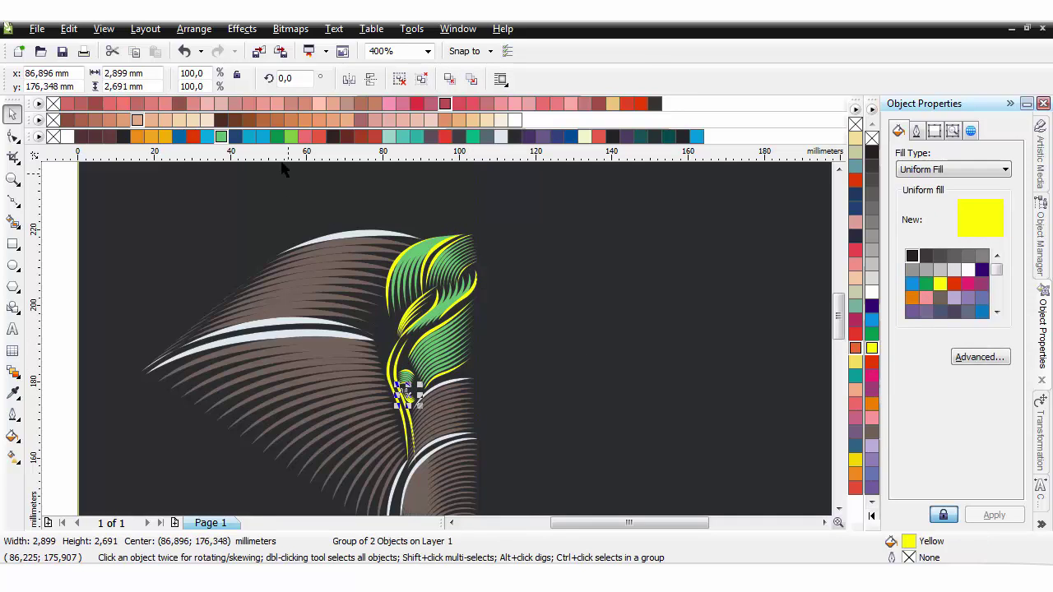
pyautogui.click(221, 137)
pyautogui.click(123, 265)
# Break the trunk's lower blend group apart and fill its separated curves with green R124 G197 B118
pyautogui.scroll(-1, 263, 339)
pyautogui.click(247, 348)
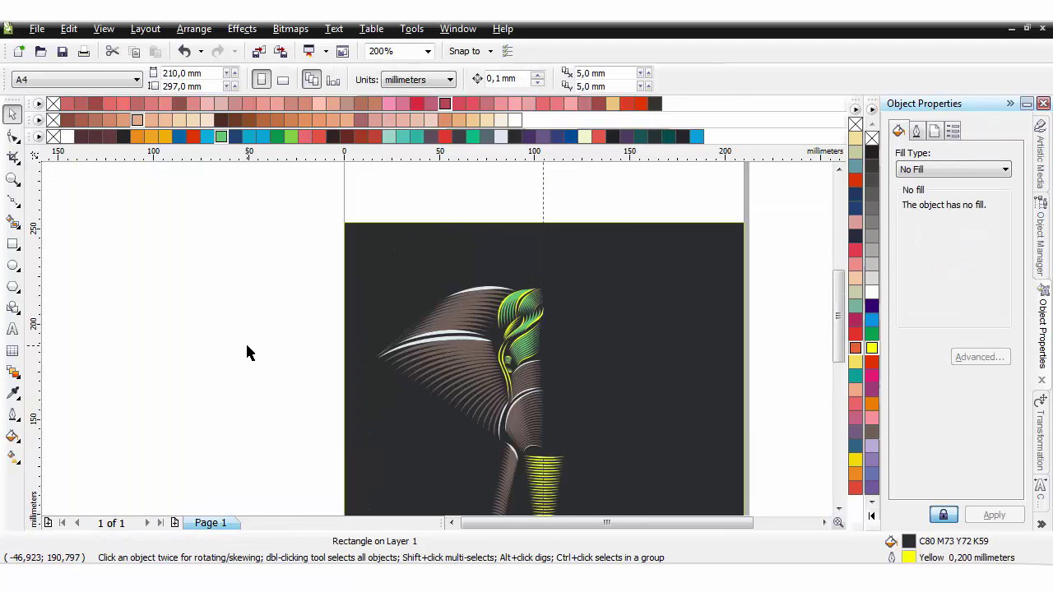
pyautogui.press('n')
pyautogui.click(246, 382)
pyautogui.click(548, 373)
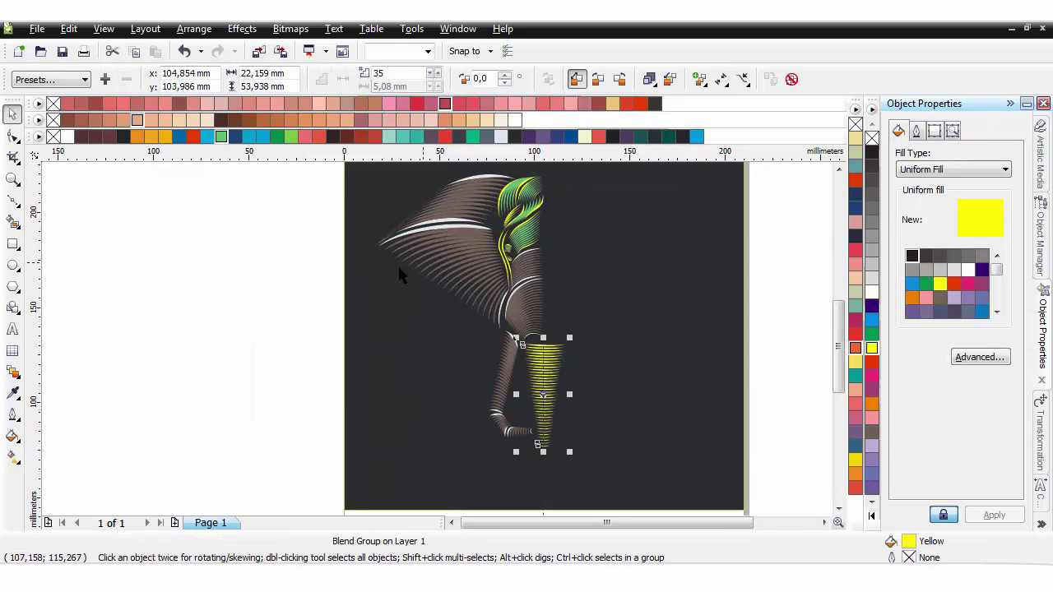
pyautogui.click(221, 136)
pyautogui.hotkey('ctrl', 'k')
pyautogui.click(252, 316)
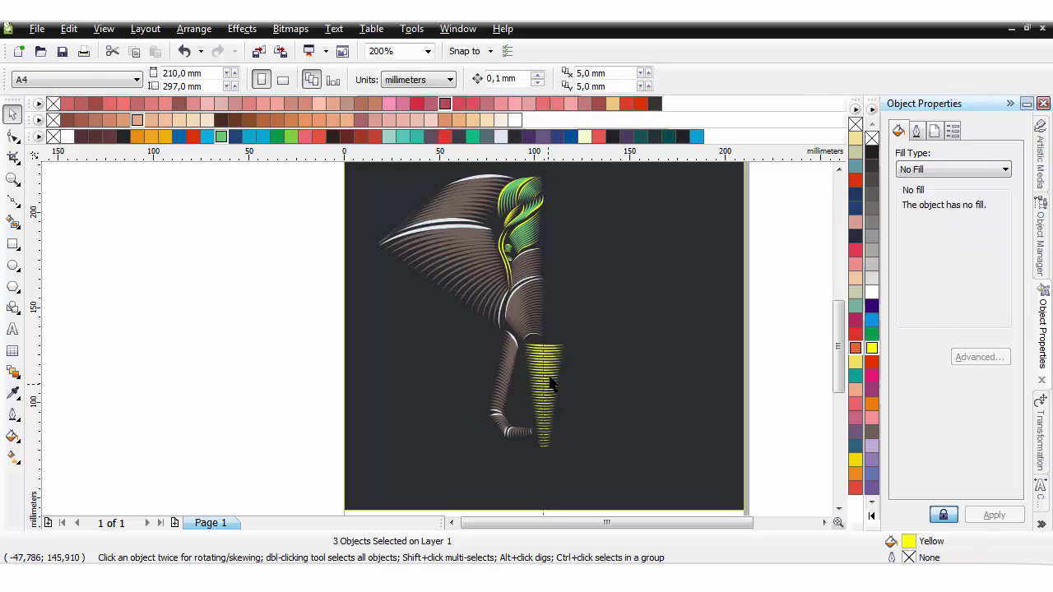
pyautogui.click(546, 380)
pyautogui.click(222, 137)
pyautogui.click(263, 323)
# Group the elephant's recoloured left-half objects and mirror a duplicate of the group across the vertical centre guideline
pyautogui.scroll(-3, 442, 326)
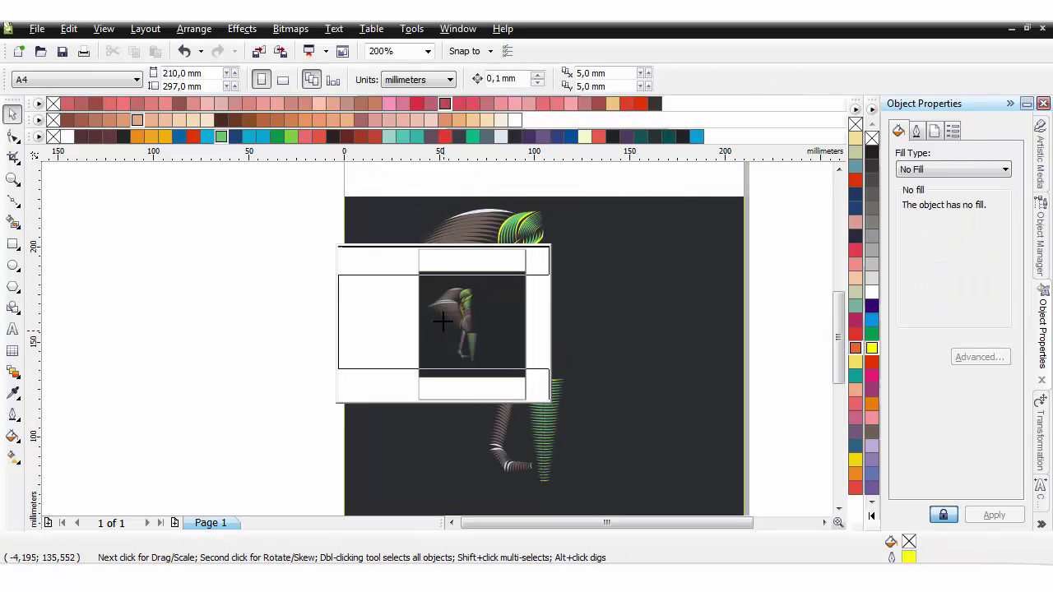
pyautogui.scroll(2, 501, 377)
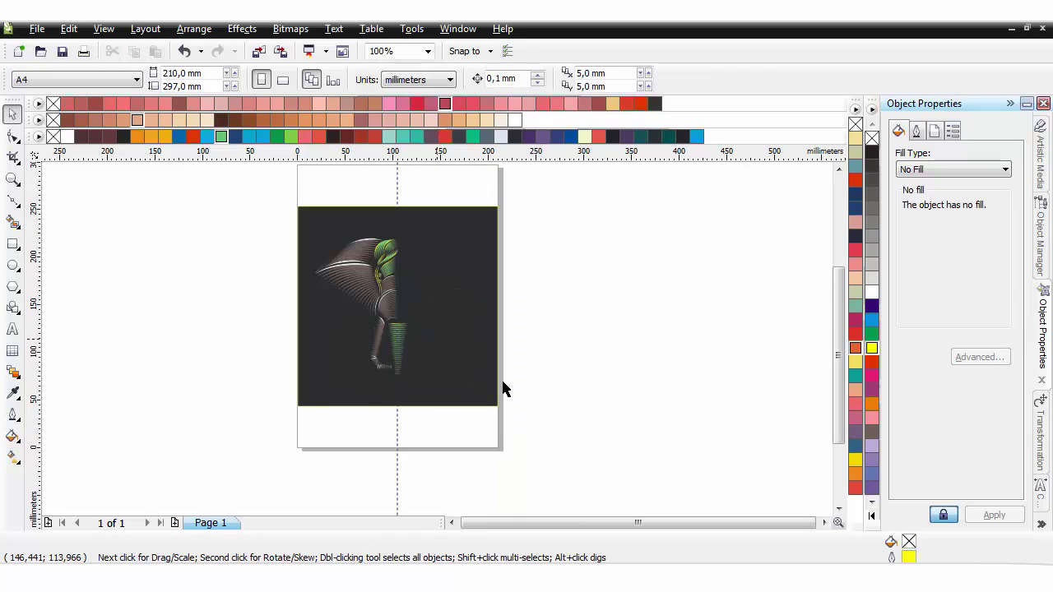
pyautogui.scroll(2, 408, 321)
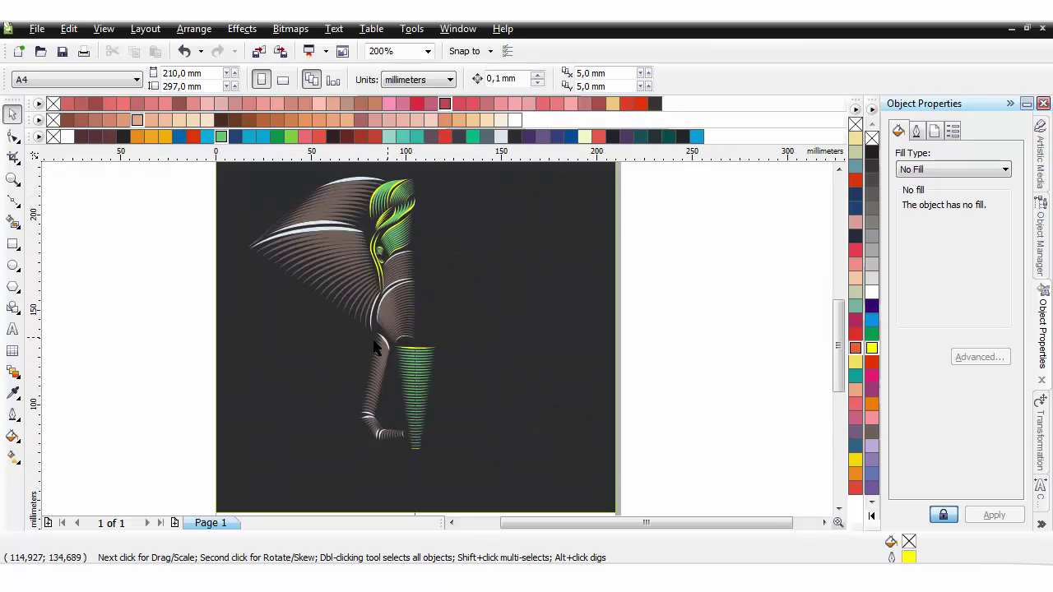
pyautogui.scroll(-1, 374, 348)
pyautogui.moveTo(522, 413); pyautogui.dragTo(524, 415)
pyautogui.moveTo(367, 325); pyautogui.dragTo(470, 339)
pyautogui.hotkey('ctrl', 'z')
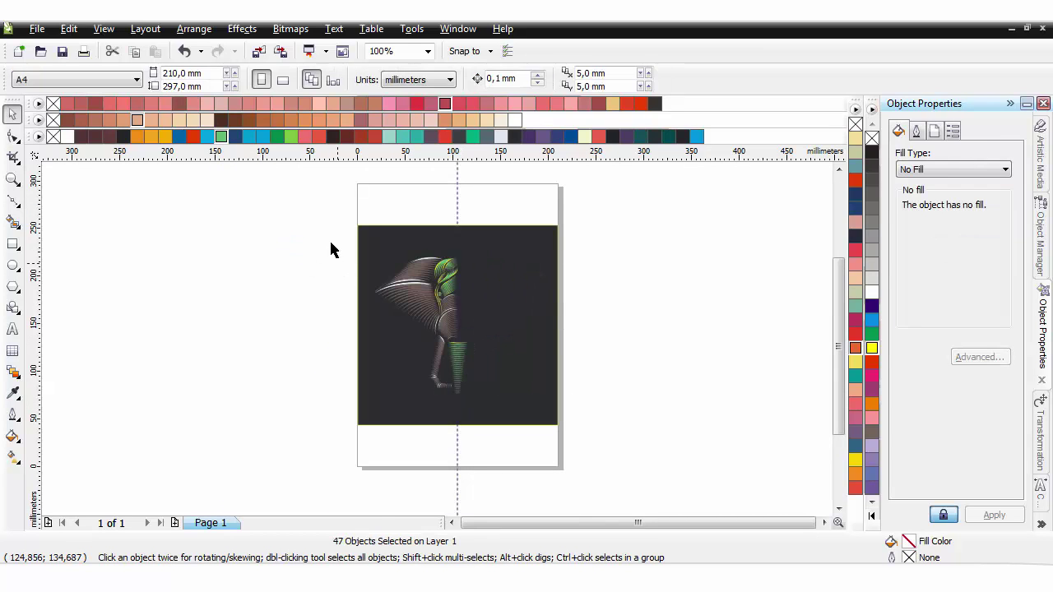
pyautogui.hotkey('ctrl', 'g')
pyautogui.moveTo(367, 323); pyautogui.dragTo(462, 345)
pyautogui.click(616, 322)
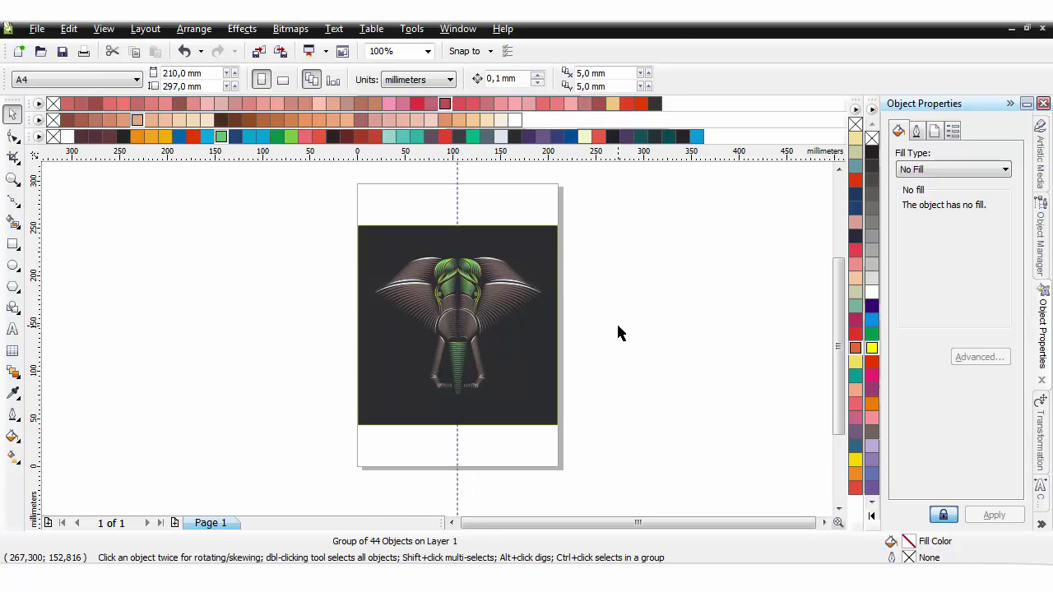
# Save the drawing as the CDR file Gajah in a new Gajah folder inside Basic Line Art
pyautogui.scroll(1, 482, 301)
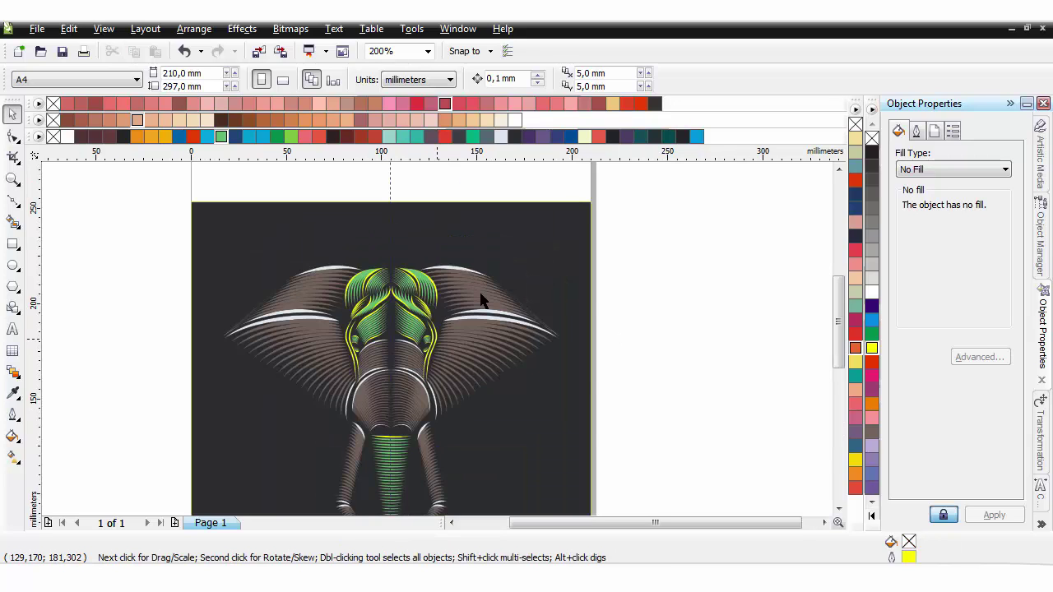
pyautogui.hotkey('ctrl', 's')
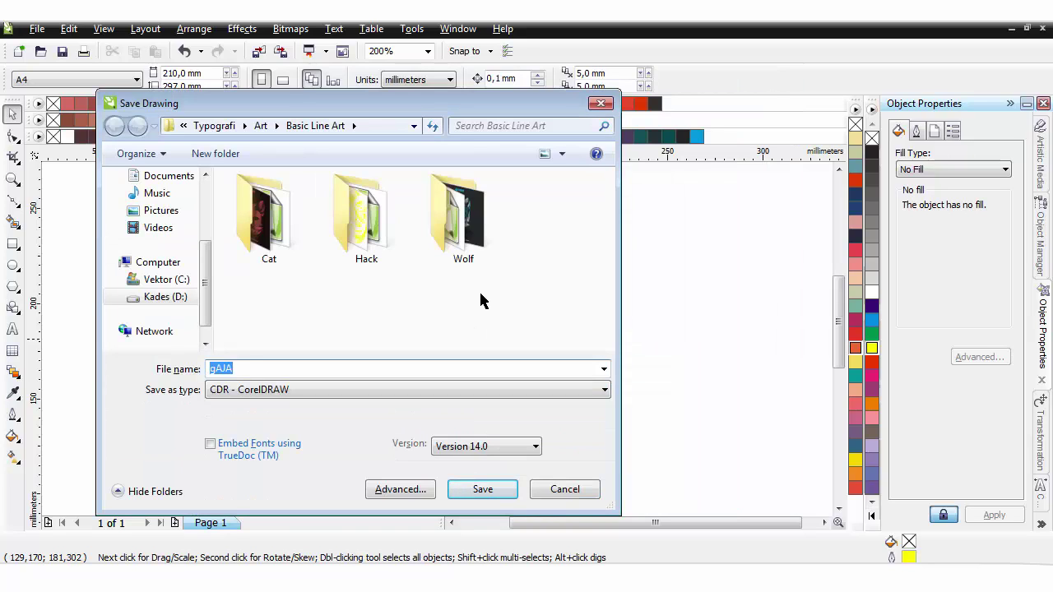
pyautogui.press('capslock')
pyautogui.write('Gaa')
pyautogui.hotkey('ctrl', 'a')
pyautogui.click(207, 157)
pyautogui.write('Gajah')
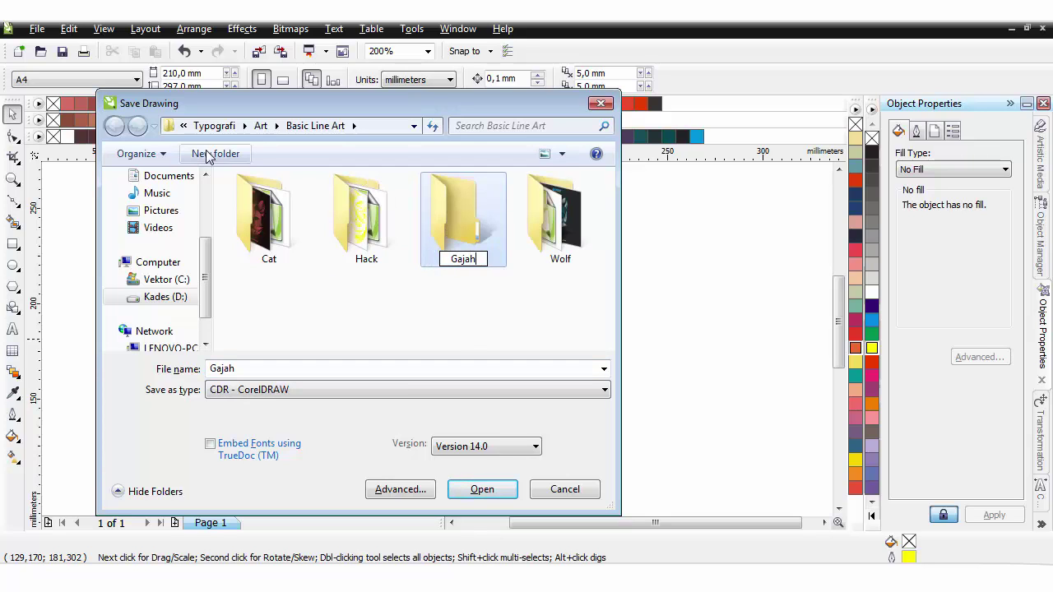
pyautogui.press('Return')
pyautogui.click(496, 491)
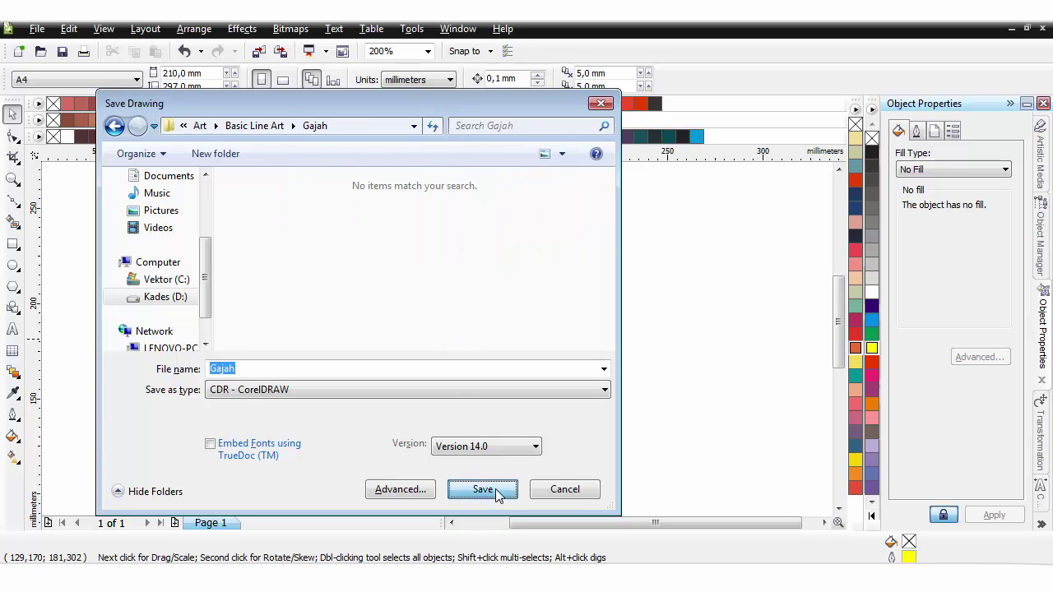
pyautogui.click(498, 490)
# Group all parts of the elephant together, without the background square
pyautogui.scroll(-2, 337, 380)
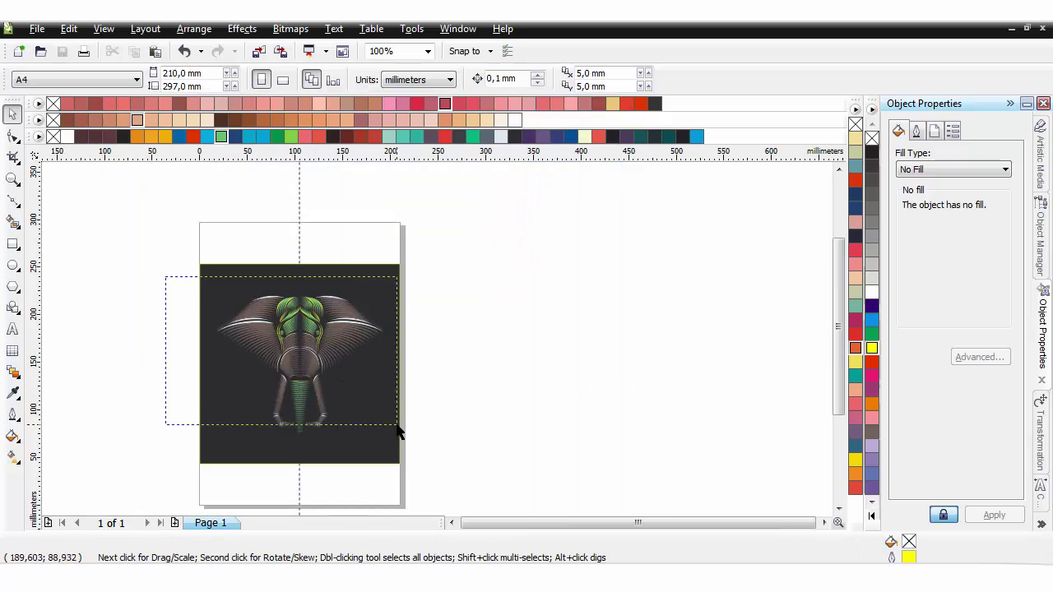
pyautogui.moveTo(397, 426); pyautogui.dragTo(398, 427)
pyautogui.hotkey('ctrl', 'g')
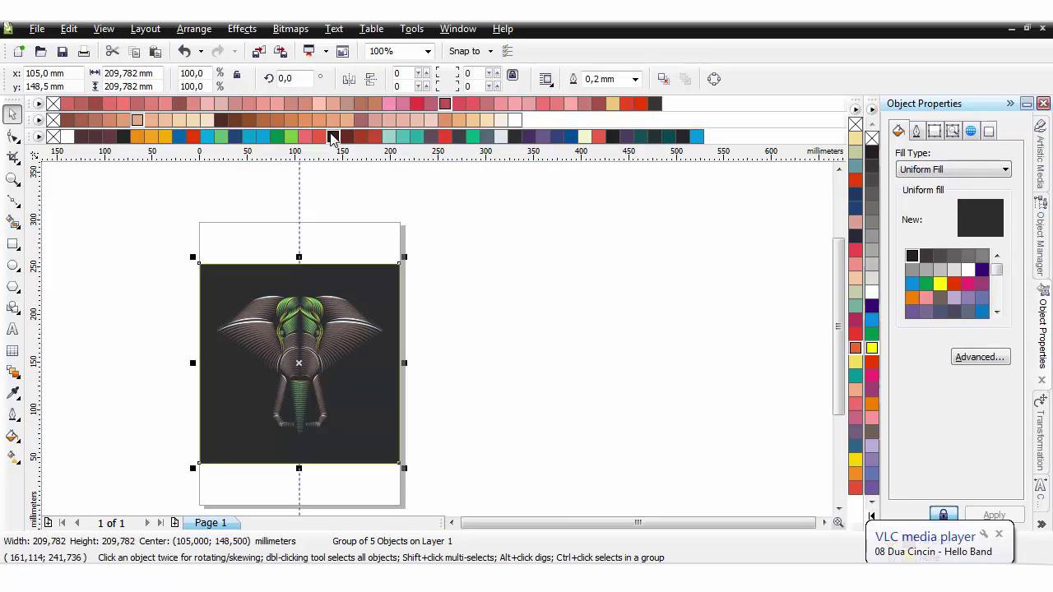
# Try fills such as C94 M88 Y57 K36 and R40 G35 B31 on the background square and restore its dark grey
pyautogui.click(332, 137)
pyautogui.click(500, 136)
pyautogui.click(515, 137)
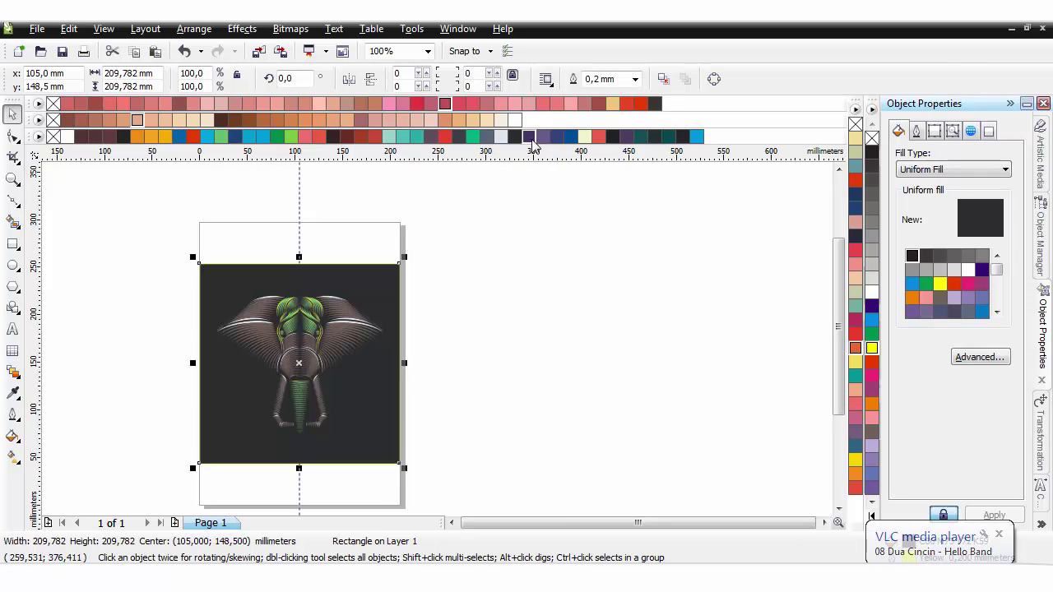
pyautogui.click(528, 136)
pyautogui.click(542, 136)
pyautogui.click(856, 236)
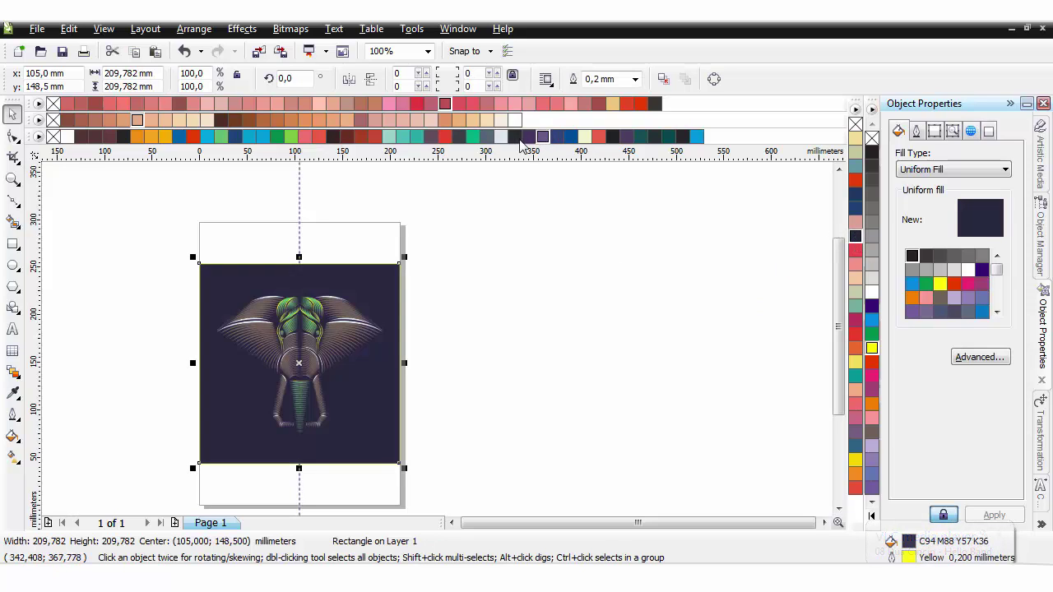
pyautogui.click(654, 104)
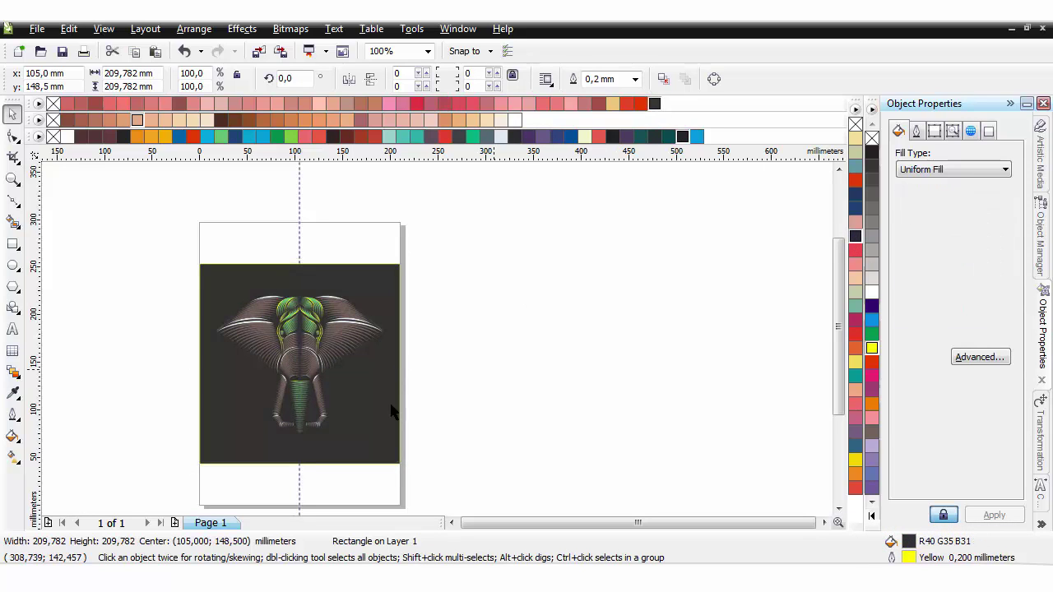
pyautogui.click(515, 137)
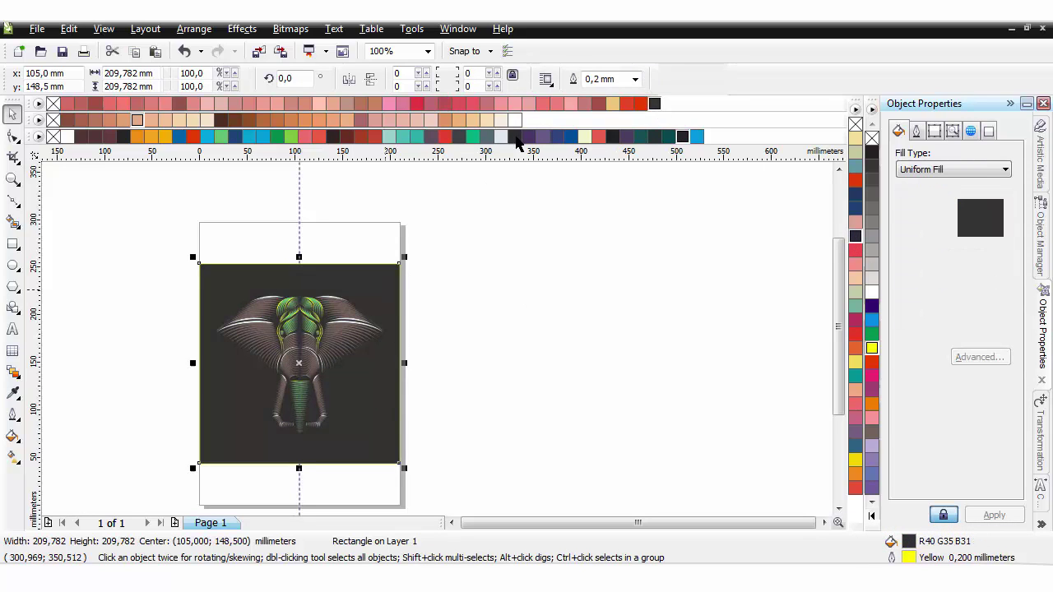
pyautogui.click(500, 348)
# Delete the vertical guideline running through the elephant's centre
pyautogui.moveTo(150, 288); pyautogui.dragTo(436, 444)
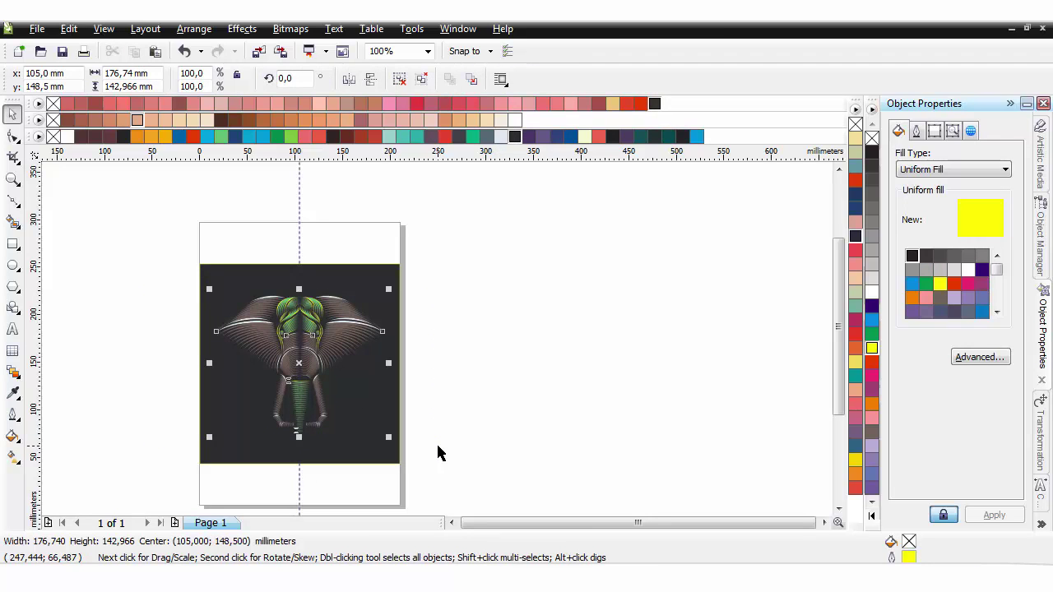
pyautogui.click(445, 305)
pyautogui.click(300, 224)
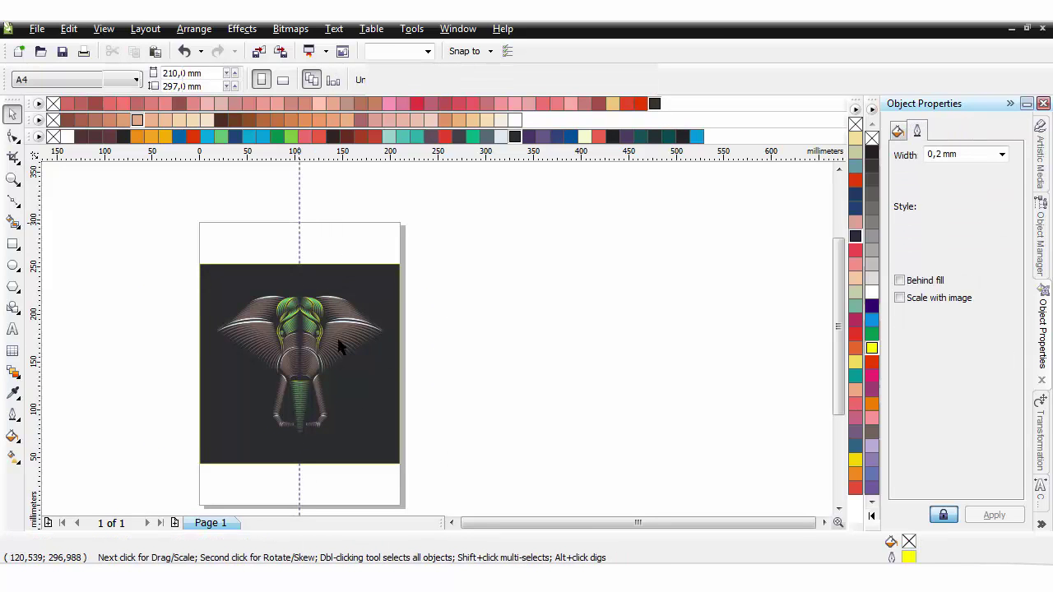
pyautogui.press('Delete')
# Scale the elephant group down proportionally about its centre within the dark square
pyautogui.click(340, 345)
pyautogui.moveTo(387, 434)
pyautogui.mouseDown()
pyautogui.moveTo(366, 439)
pyautogui.moveTo(373, 423)
pyautogui.mouseUp()
pyautogui.click(493, 363)
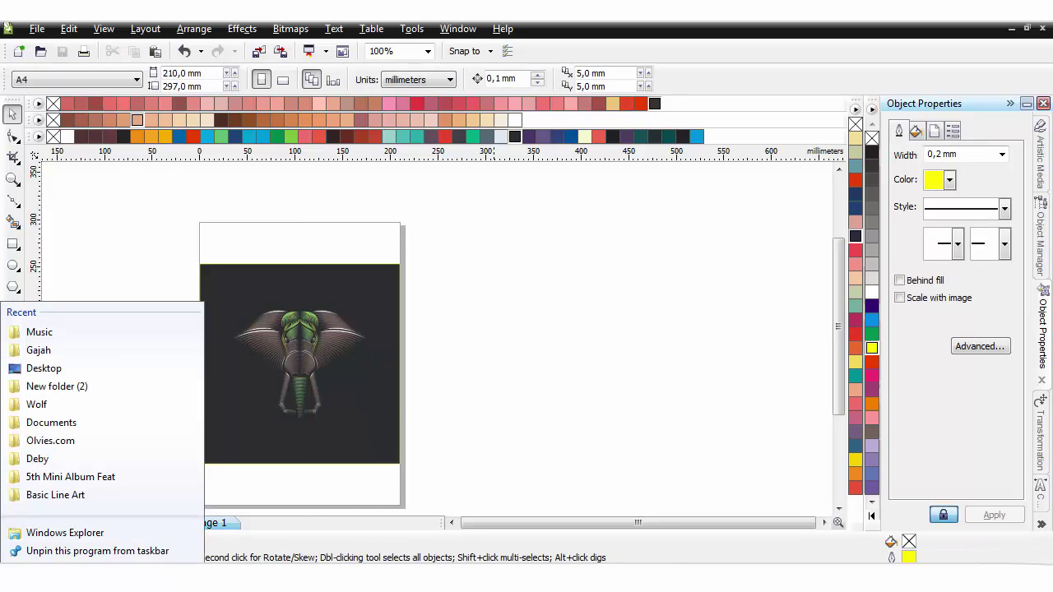
# Import the CorelDRAW file Basic Line Art from the Cat folder using Windows Explorer and place the design beside the page
pyautogui.click(416, 296)
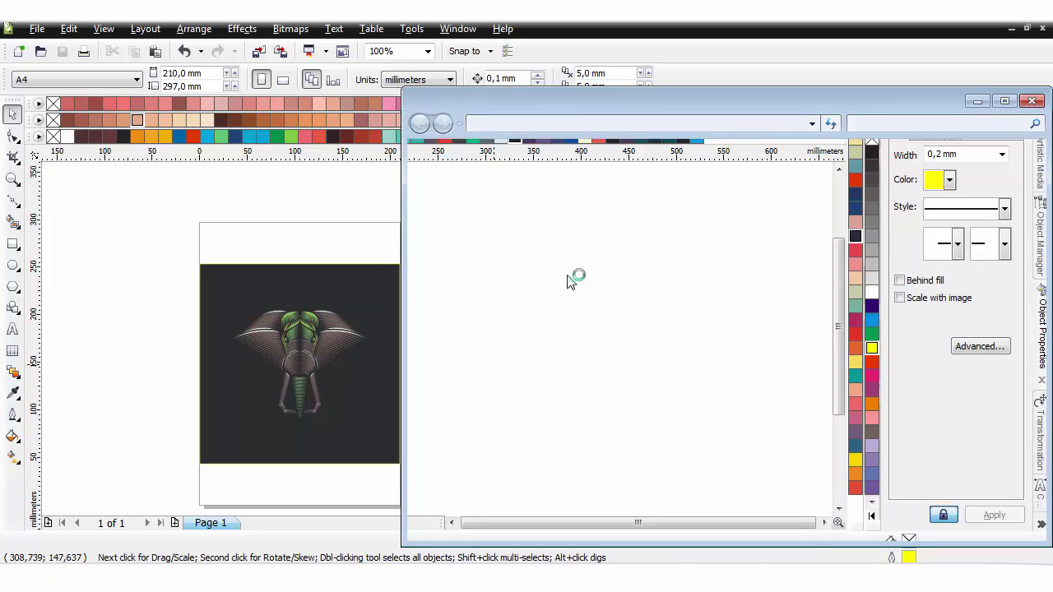
pyautogui.click(663, 123)
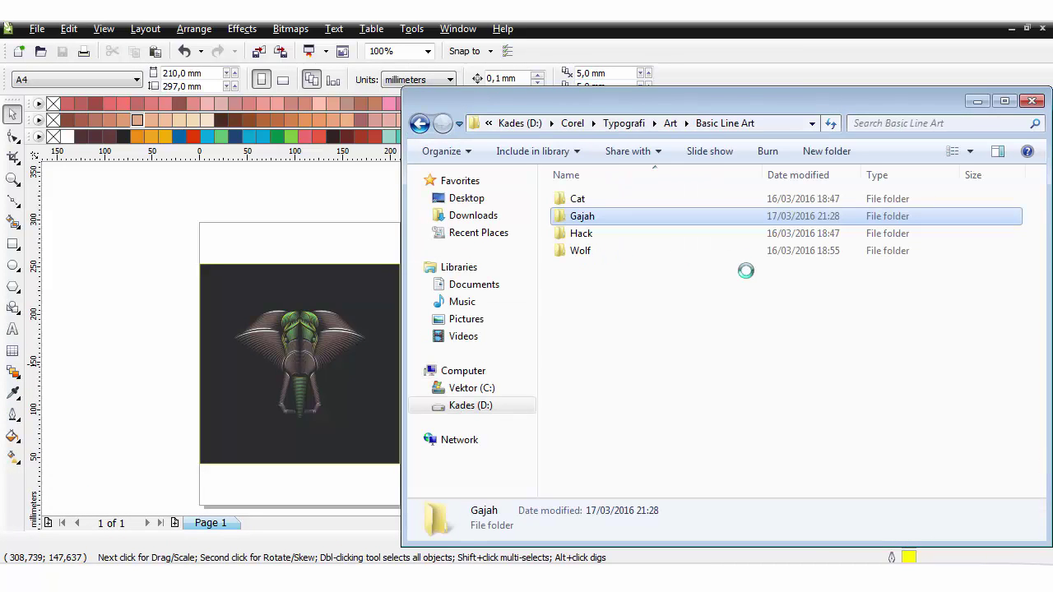
pyautogui.click(699, 200)
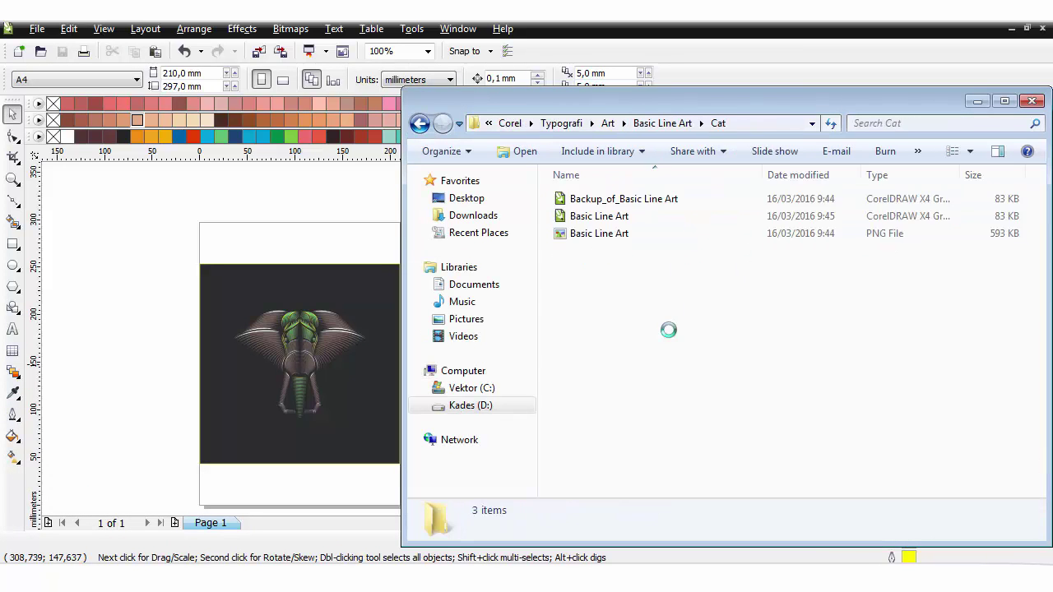
pyautogui.moveTo(602, 217); pyautogui.dragTo(276, 220)
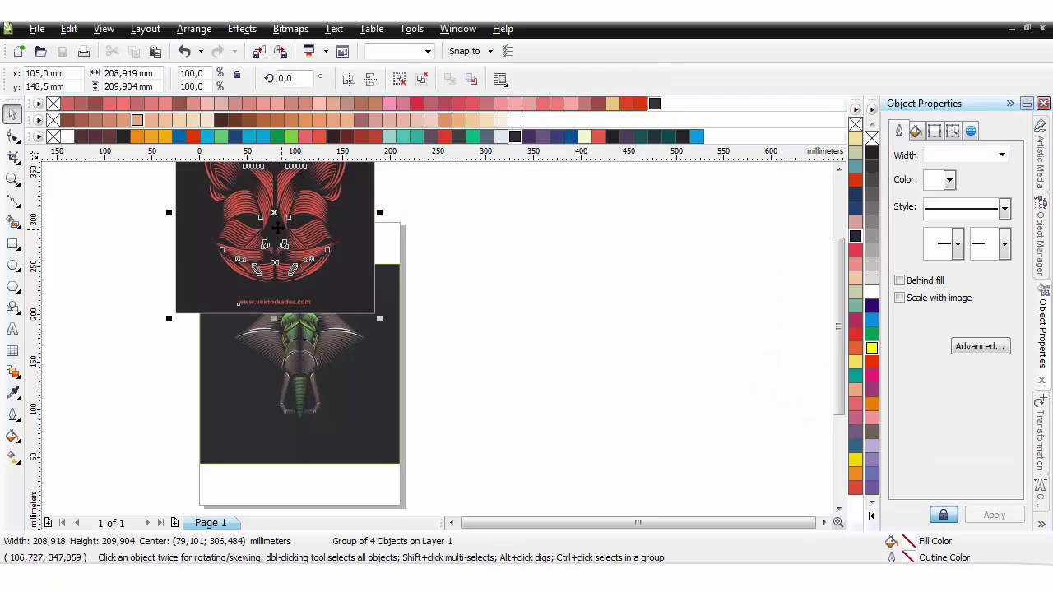
pyautogui.moveTo(567, 354); pyautogui.dragTo(583, 367)
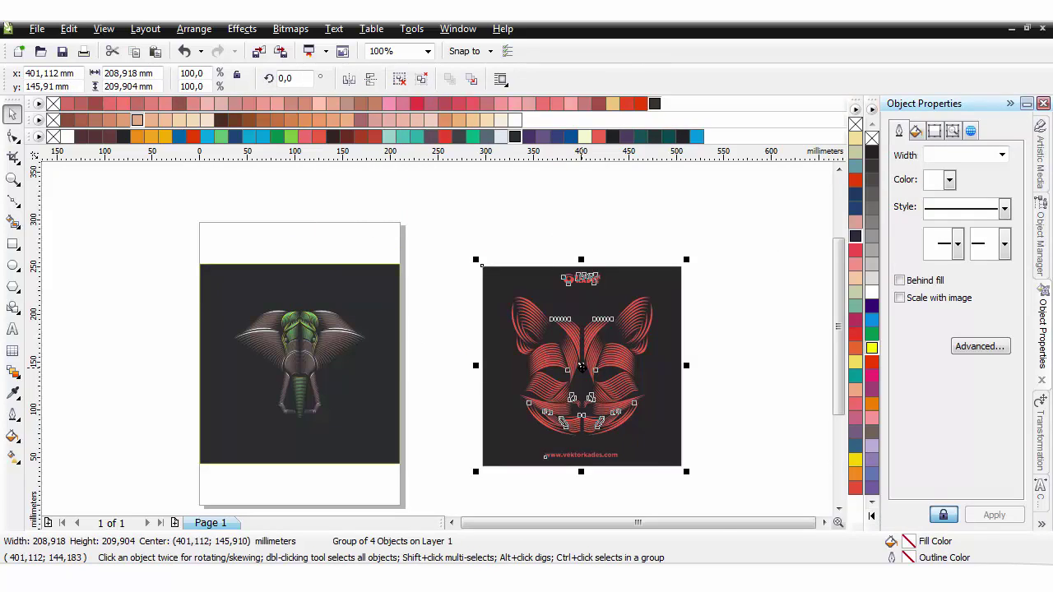
# Centre the imported logo and website text on the page as one group and delete the rest of the cat design
pyautogui.press('Tab')
pyautogui.click(573, 281)
pyautogui.hotkey('ctrl', 'g')
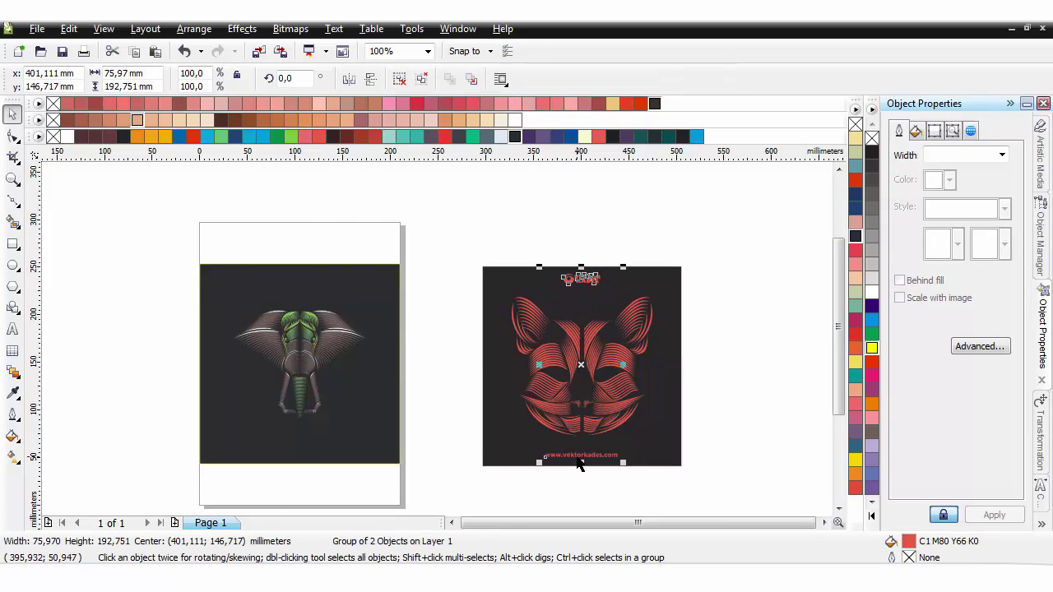
pyautogui.press('p')
pyautogui.moveTo(433, 249); pyautogui.dragTo(745, 490)
pyautogui.press('Delete')
# Ungroup the logo and website text, filling the logo with green R124 G197 B118 and the text with brownish grey
pyautogui.click(307, 280)
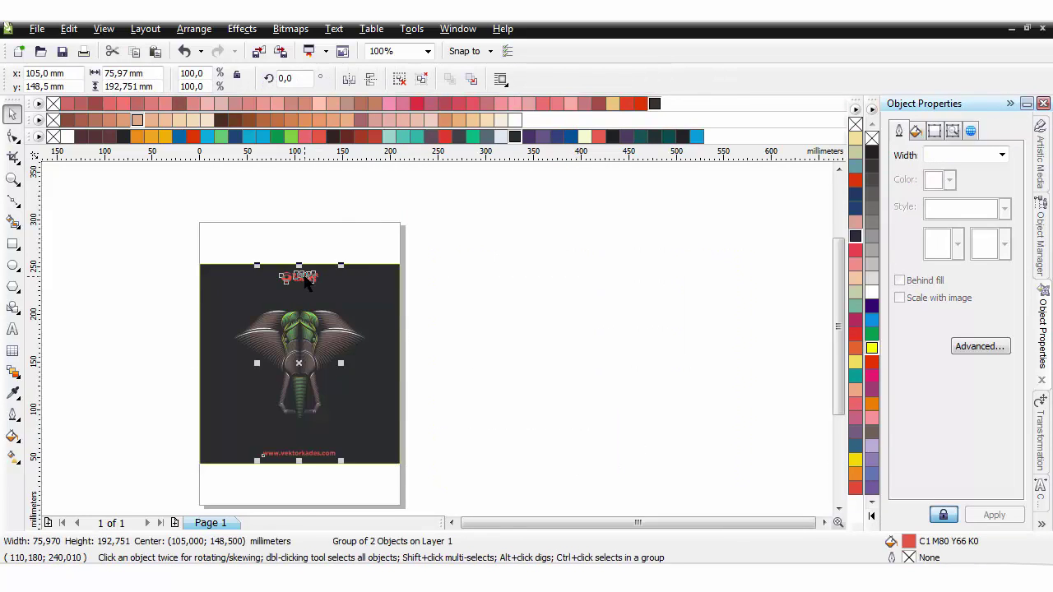
pyautogui.hotkey('ctrl', 'u')
pyautogui.press('Escape')
pyautogui.click(293, 279)
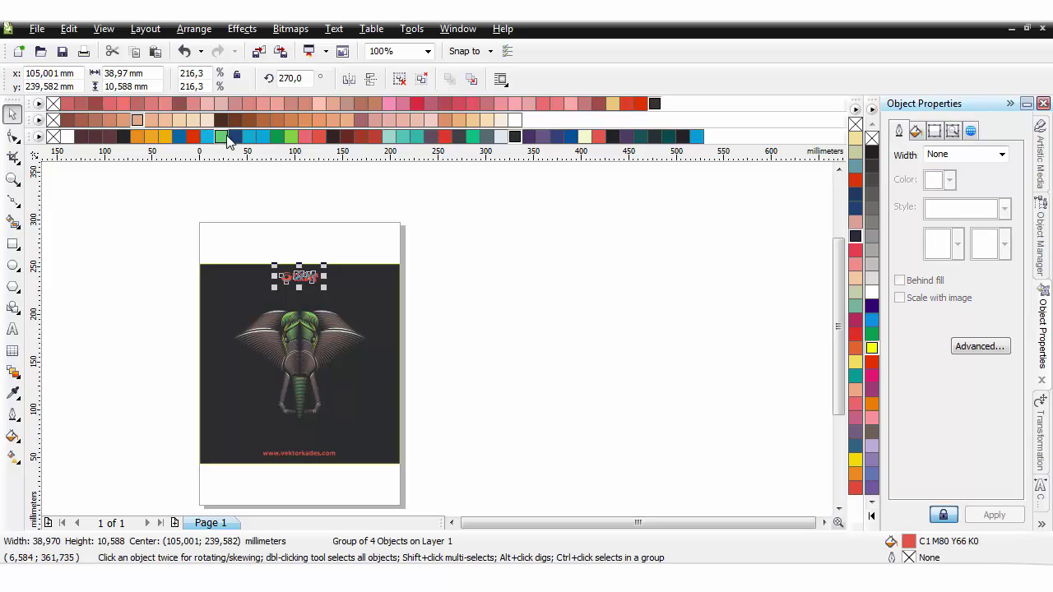
pyautogui.click(305, 454)
pyautogui.click(621, 429)
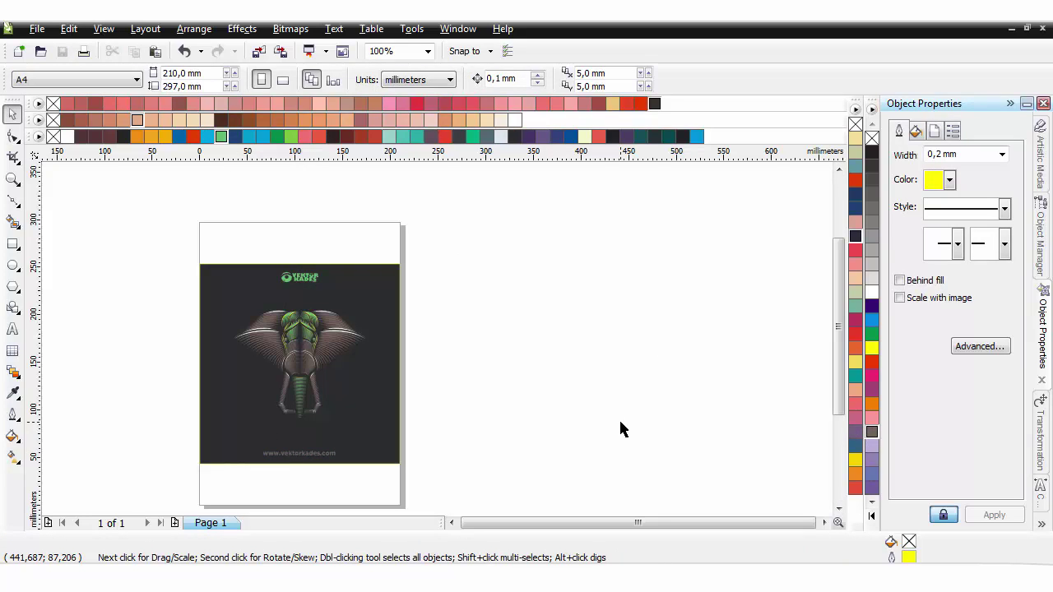
# Draw an ellipse about 98 by 26 mm under the elephant's trunk, centred horizontally on the page
pyautogui.press('F7')
pyautogui.moveTo(250, 401); pyautogui.dragTo(344, 426)
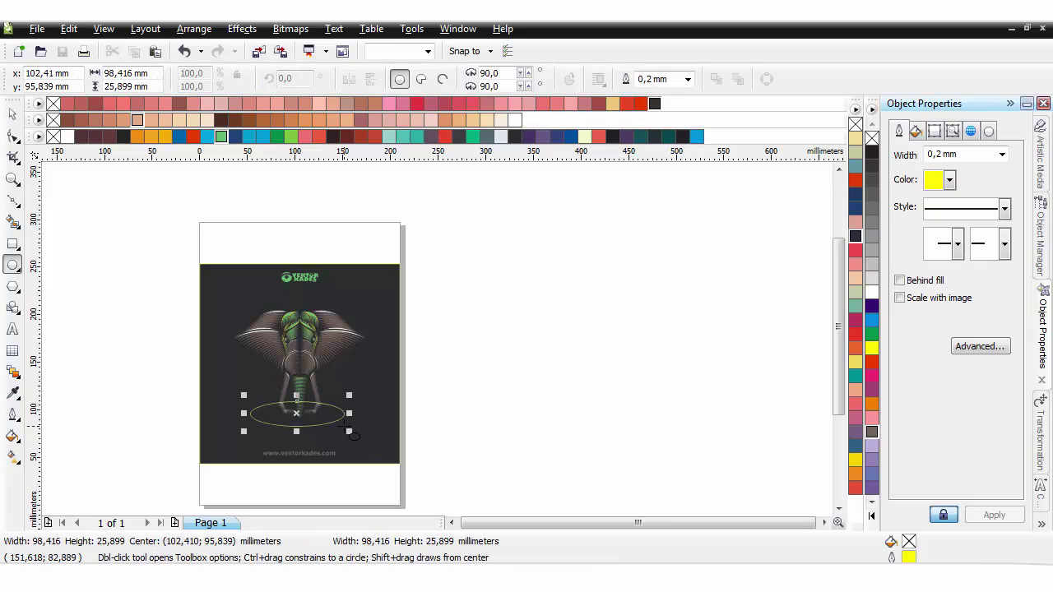
pyautogui.press('space')
pyautogui.press('p')
pyautogui.moveTo(319, 372); pyautogui.dragTo(319, 424)
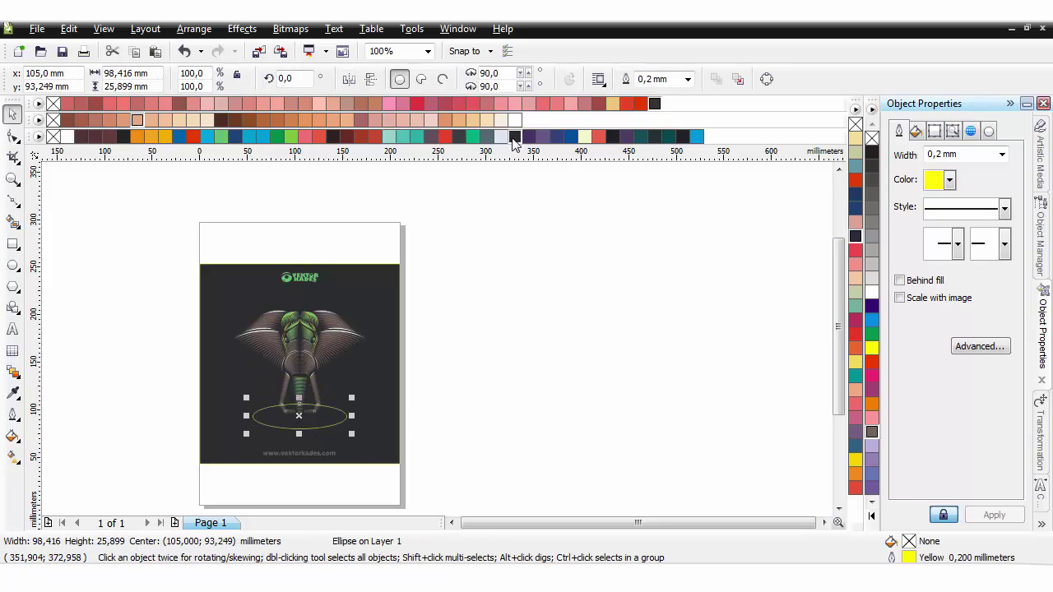
# Turn the ellipse into a shadow behind the elephant, filled with C83 M71 Y71 K80 and without an outline
pyautogui.click(601, 212)
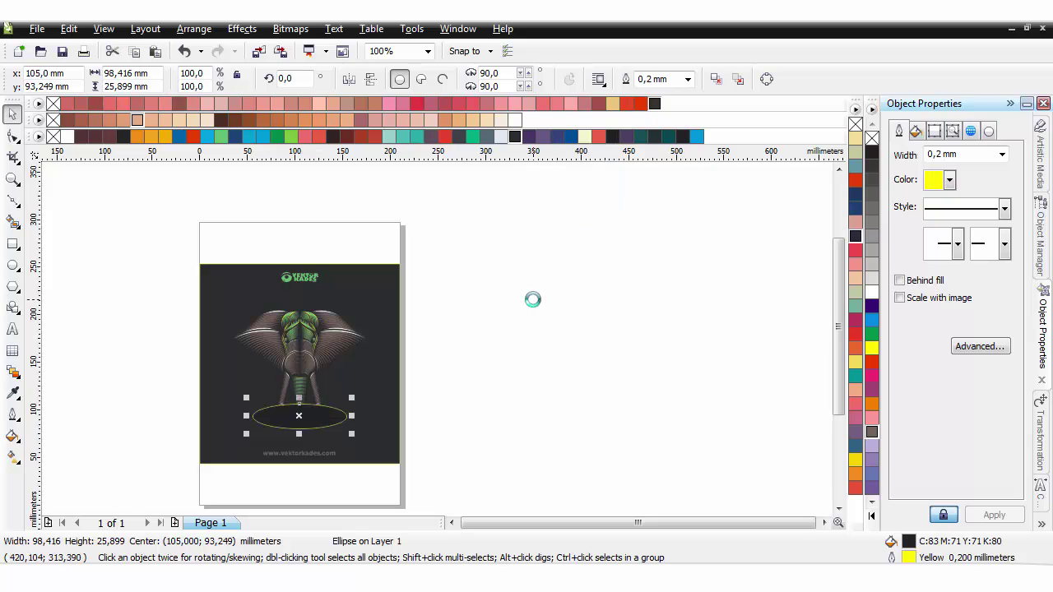
pyautogui.click(623, 413)
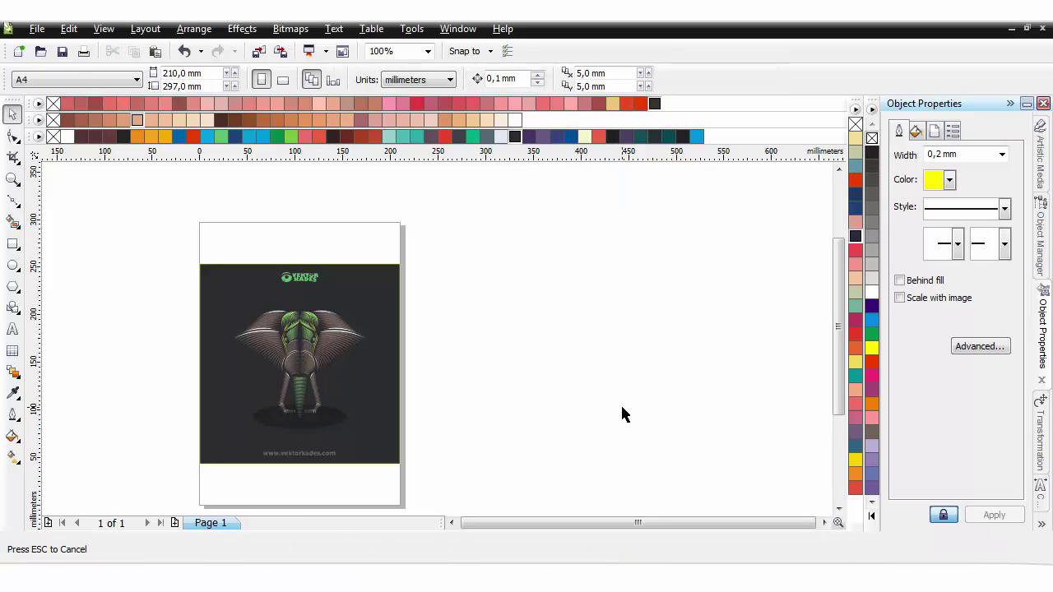
# Zoom to the dark square and examine the elephant, its shadow, the logo and the website text
pyautogui.click(381, 394)
pyautogui.click(427, 51)
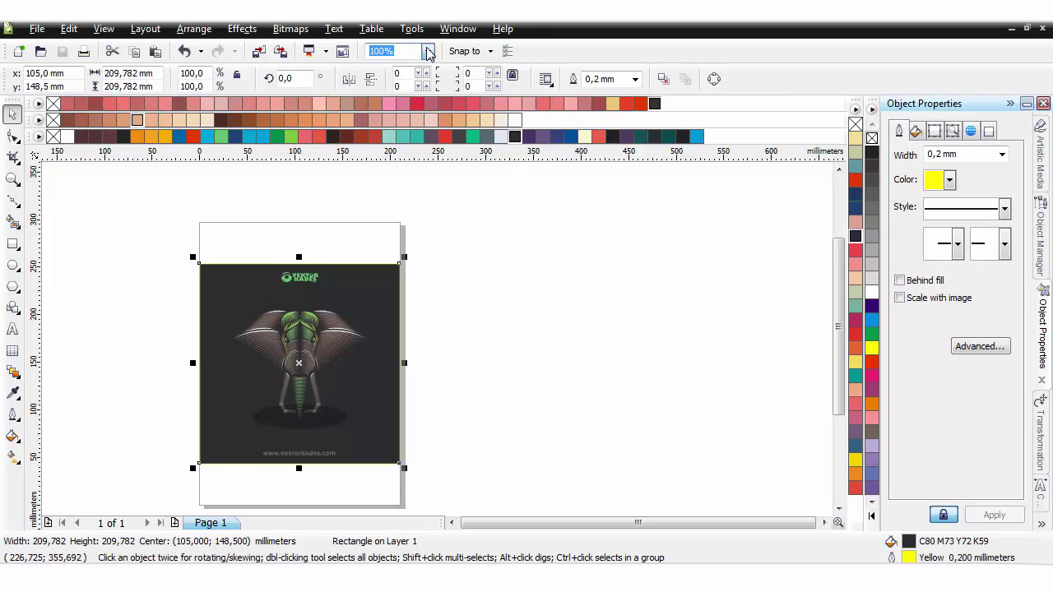
pyautogui.click(404, 68)
pyautogui.click(729, 313)
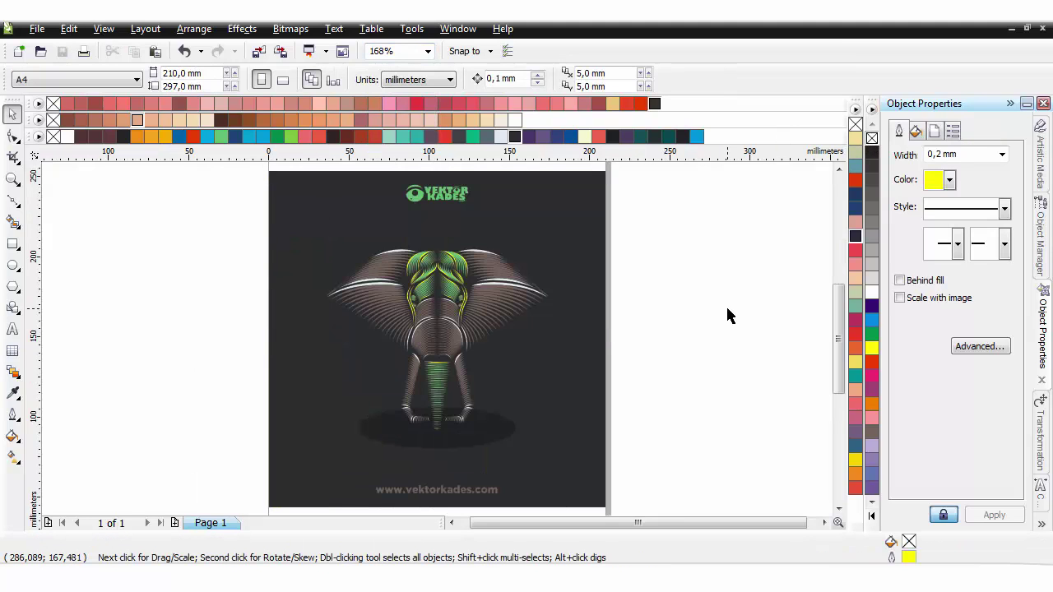
pyautogui.press('n')
pyautogui.click(498, 423)
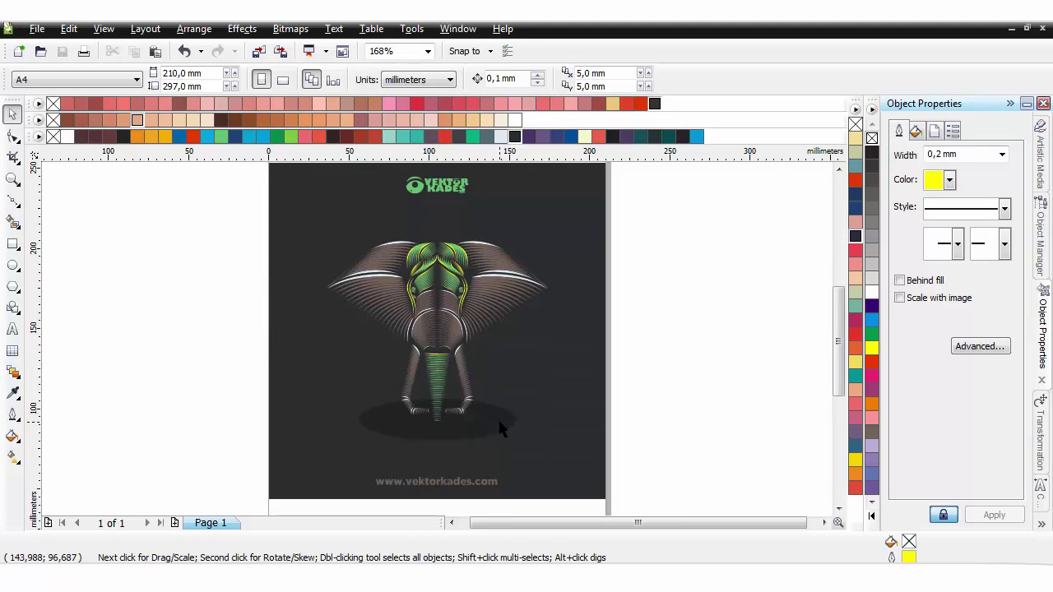
pyautogui.press('n')
pyautogui.click(498, 415)
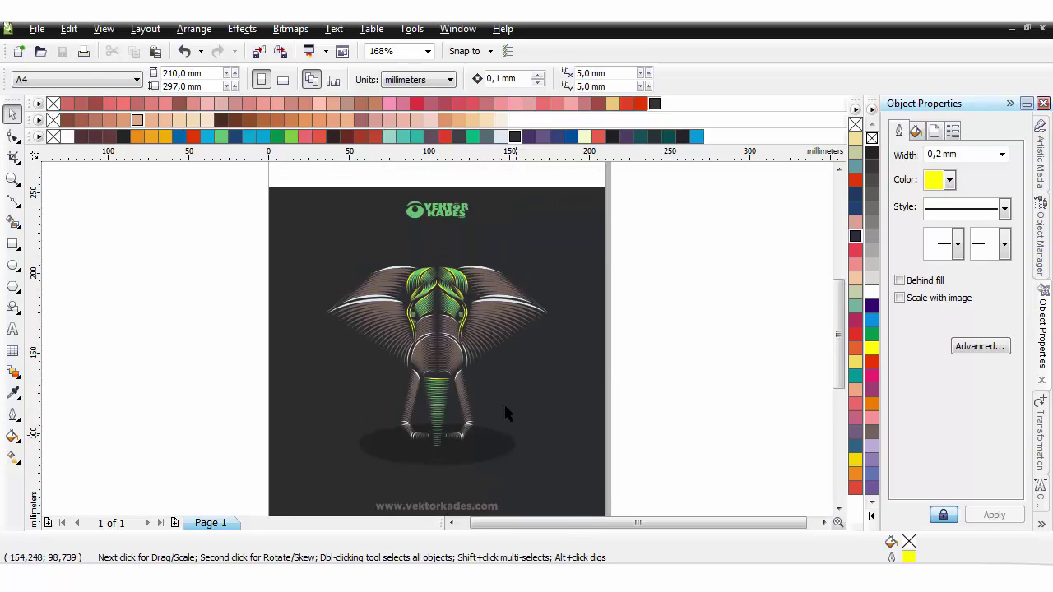
# Try ungrouping the elephant and filling both halves of the round upper trunk with green R124 G197 B118
pyautogui.click(447, 354)
pyautogui.keyDown('ctrl'); pyautogui.click(451, 358); pyautogui.keyUp('ctrl')
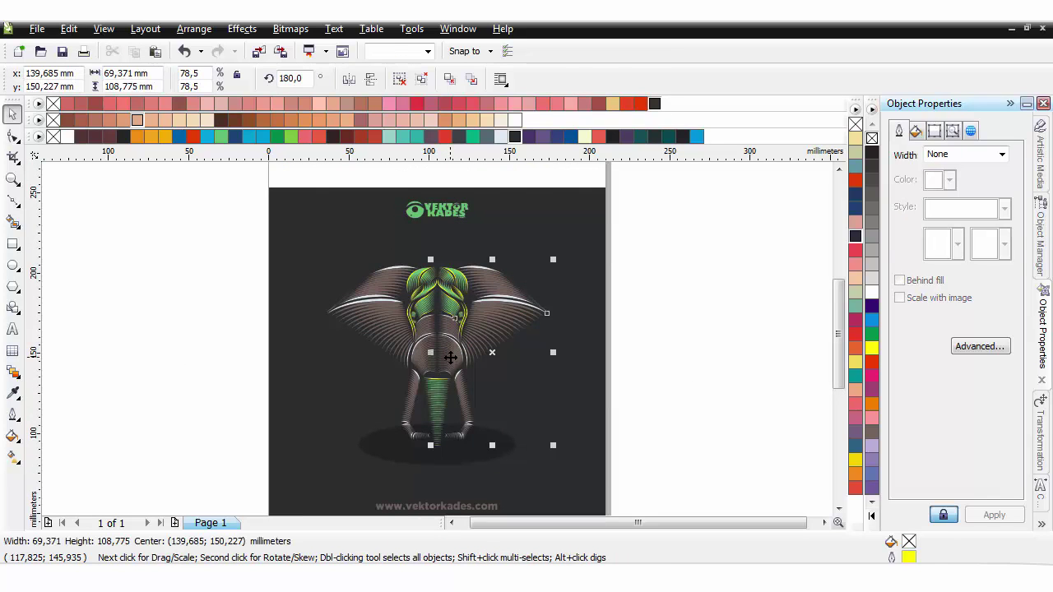
pyautogui.hotkey('ctrl', 'u')
pyautogui.click(724, 321)
pyautogui.click(457, 366)
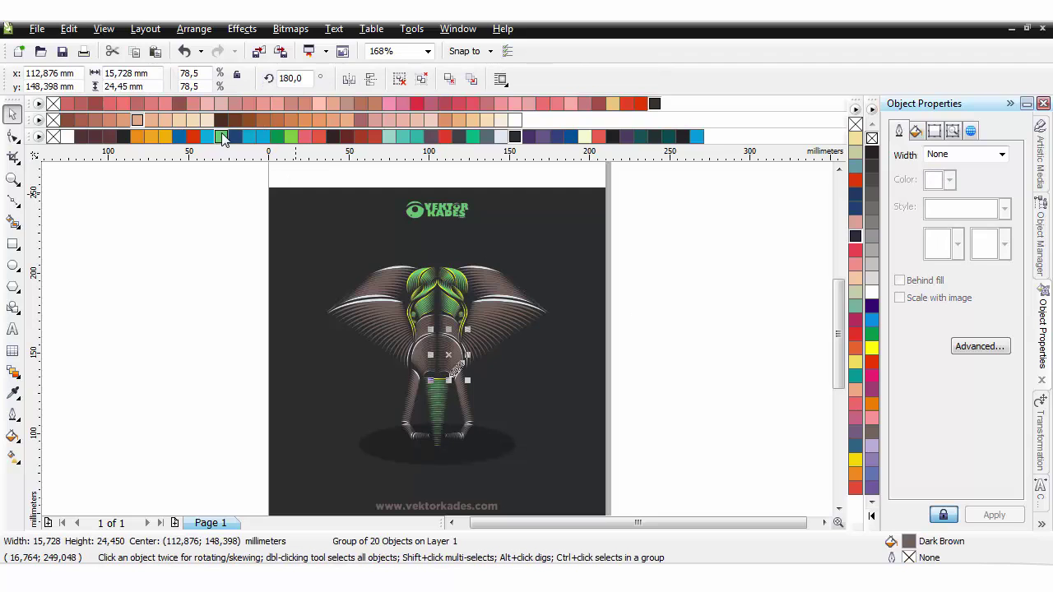
pyautogui.click(222, 136)
pyautogui.press('Escape')
pyautogui.click(421, 354)
pyautogui.hotkey('ctrl', 'u')
pyautogui.press('Escape')
pyautogui.click(423, 352)
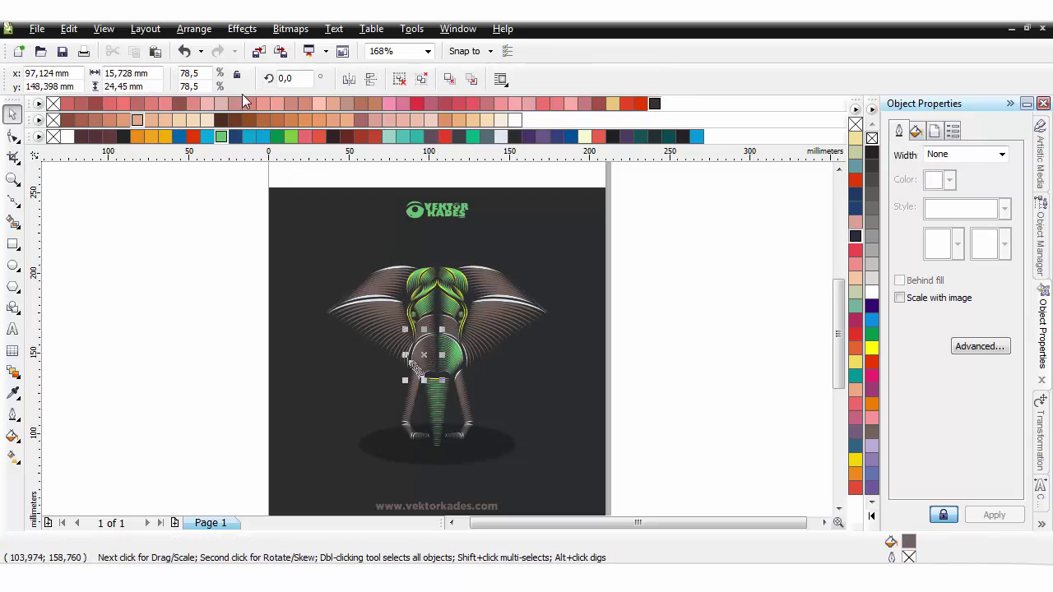
pyautogui.click(173, 350)
pyautogui.keyDown('ctrl'); pyautogui.click(421, 347); pyautogui.keyUp('ctrl')
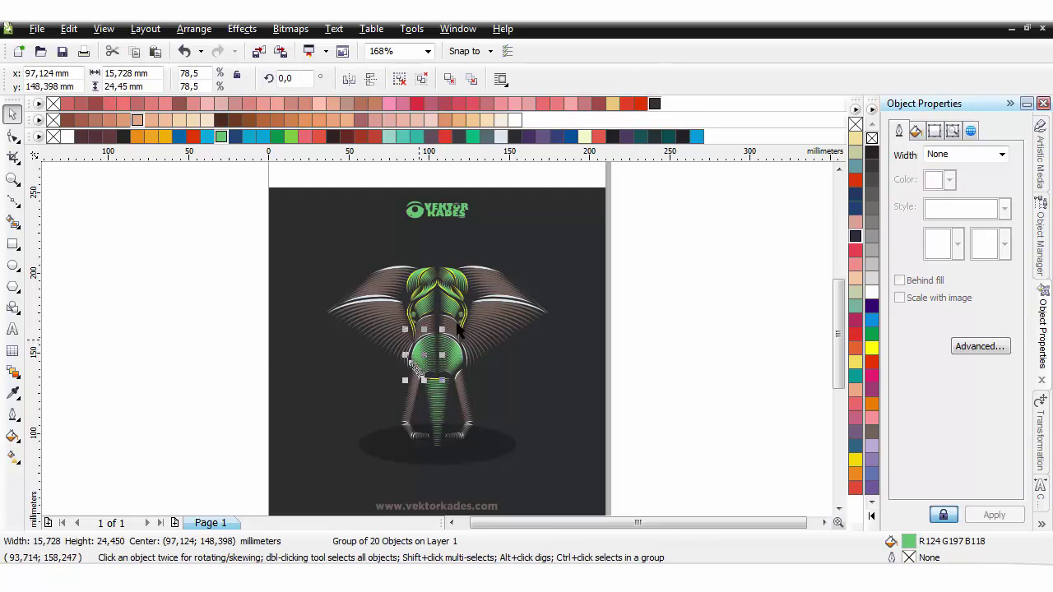
pyautogui.click(421, 342)
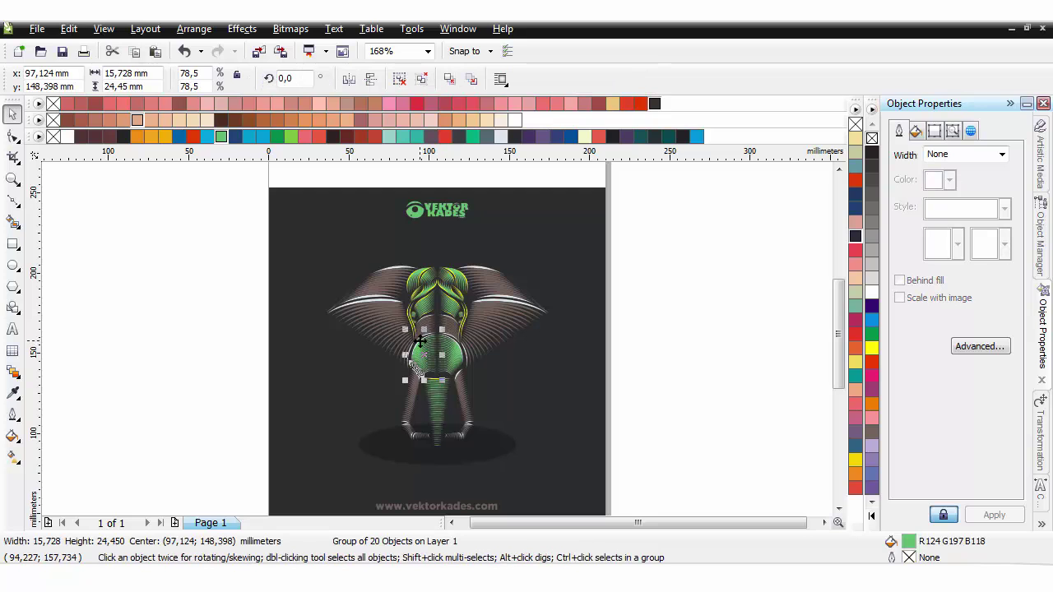
# Try a yellow fill on the left half of the round upper trunk and undo it
pyautogui.click(873, 350)
pyautogui.click(784, 372)
pyautogui.scroll(2, 527, 374)
pyautogui.scroll(-1, 213, 353)
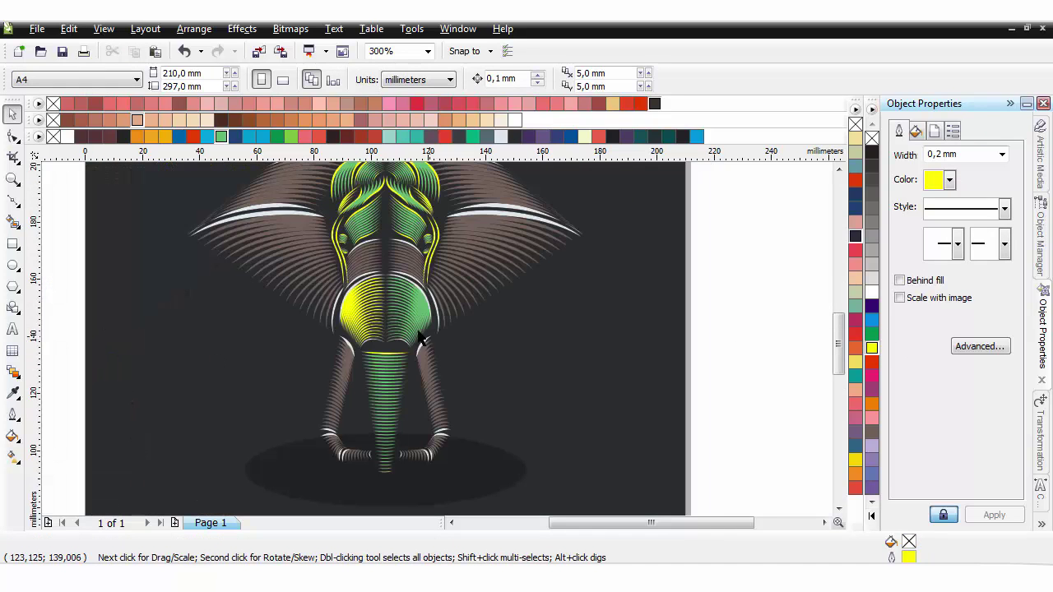
pyautogui.scroll(1, 390, 319)
pyautogui.hotkey('ctrl', 'z')
# Try yellow on the highlight curves along the upper and lower edges of the round upper trunk
pyautogui.click(368, 273)
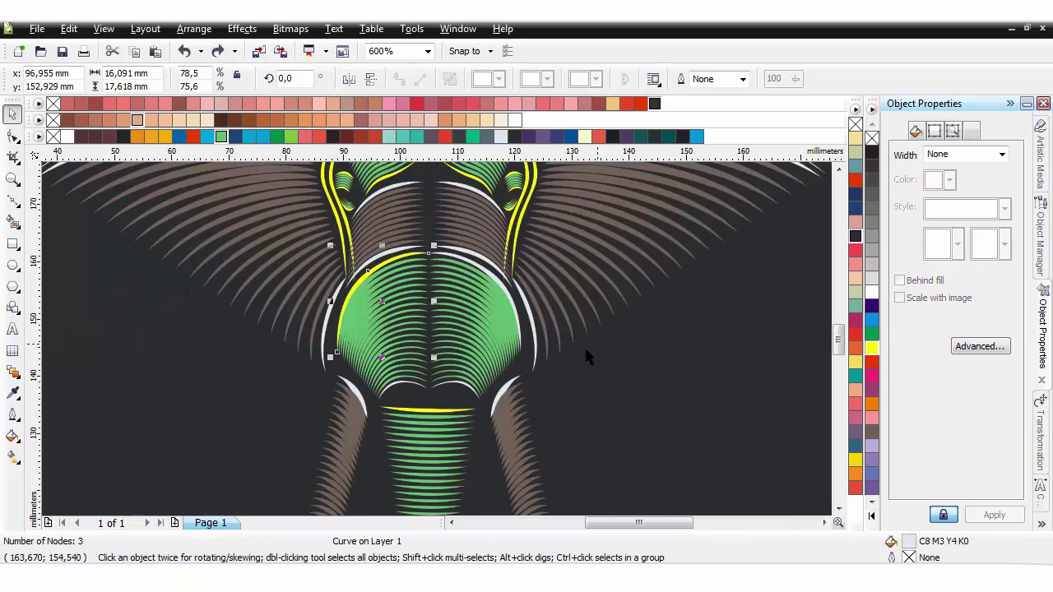
pyautogui.keyDown('ctrl'); pyautogui.keyDown('shift'); pyautogui.click(507, 285); pyautogui.keyUp('shift'); pyautogui.keyUp('ctrl')
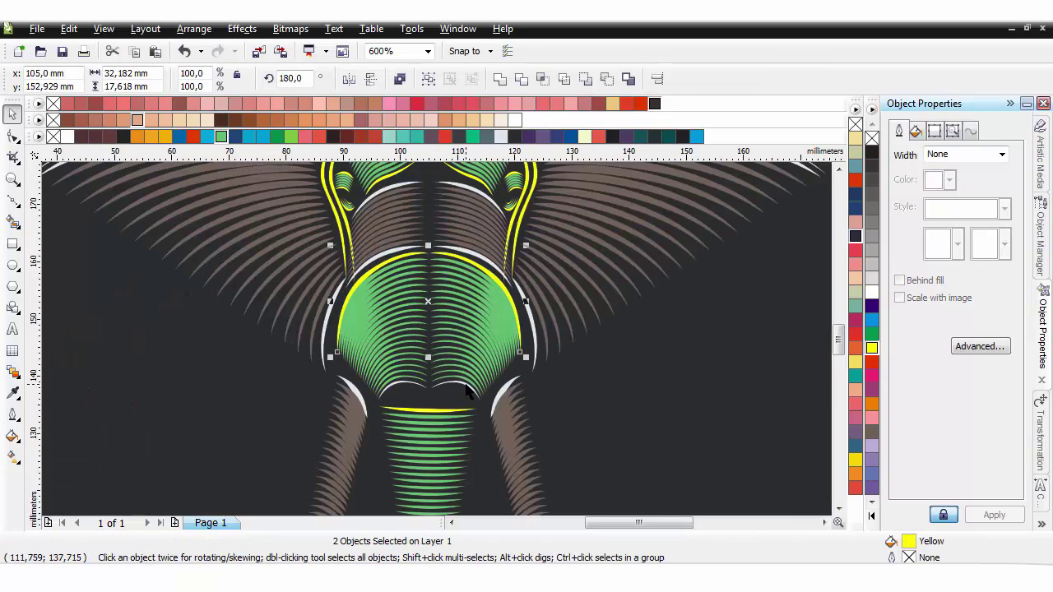
pyautogui.keyDown('ctrl'); pyautogui.keyDown('shift'); pyautogui.click(416, 390); pyautogui.keyUp('shift'); pyautogui.keyUp('ctrl')
pyautogui.rightClick(871, 348)
pyautogui.scroll(-3, 434, 341)
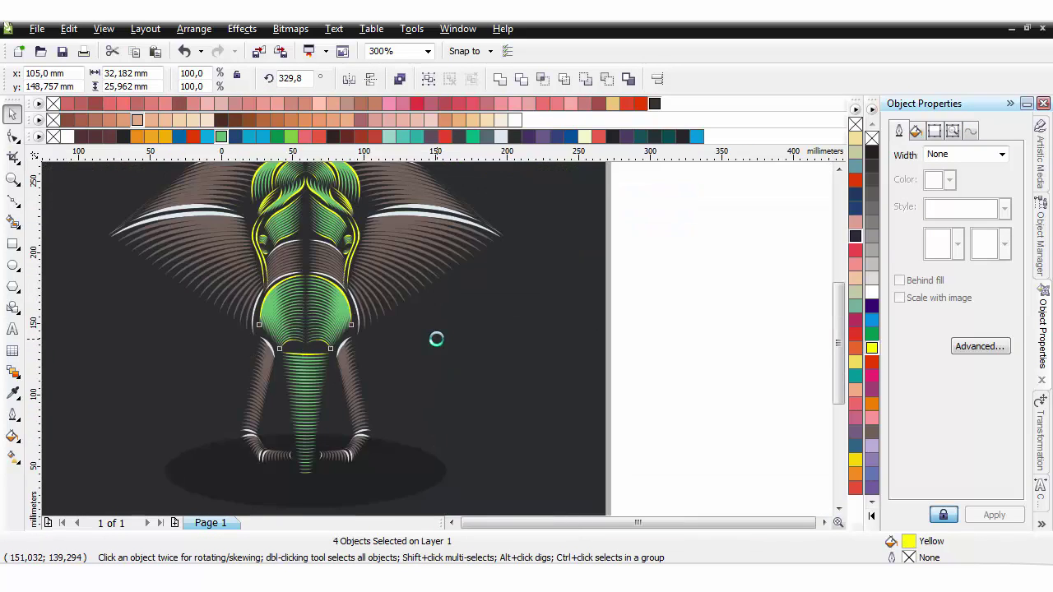
# Undo the green and yellow recolouring of the upper trunk, back to the grouped elephant
pyautogui.hotkey('ctrl', 'z')
pyautogui.hotkey('ctrl', 'z')
pyautogui.hotkey('ctrl', 'z')
pyautogui.hotkey('ctrl', 'z')
pyautogui.hotkey('ctrl', 'z')
pyautogui.hotkey('ctrl', 'z')
pyautogui.hotkey('ctrl', 'z')
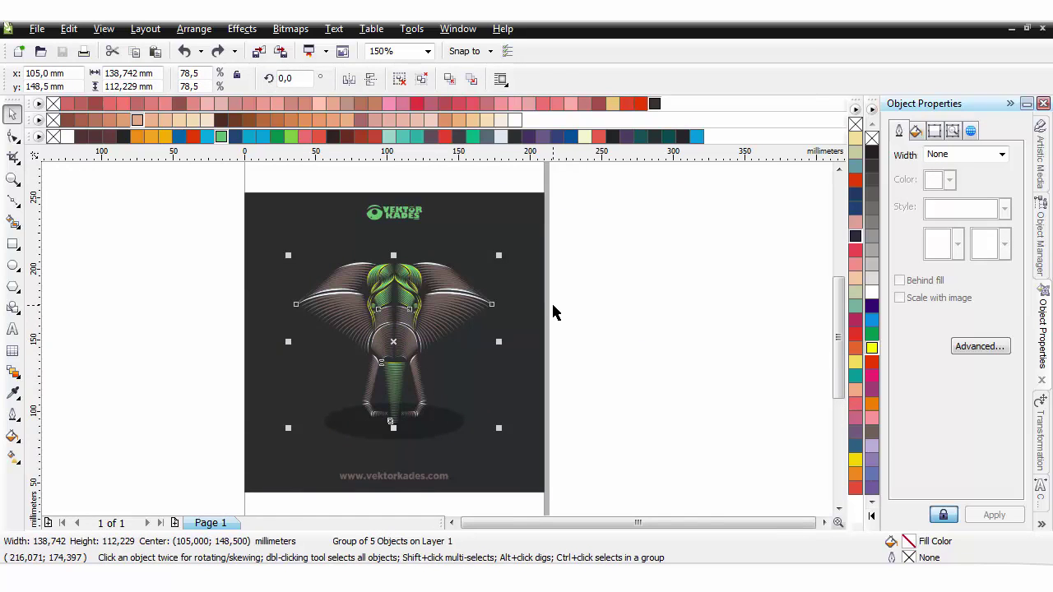
pyautogui.press('Escape')
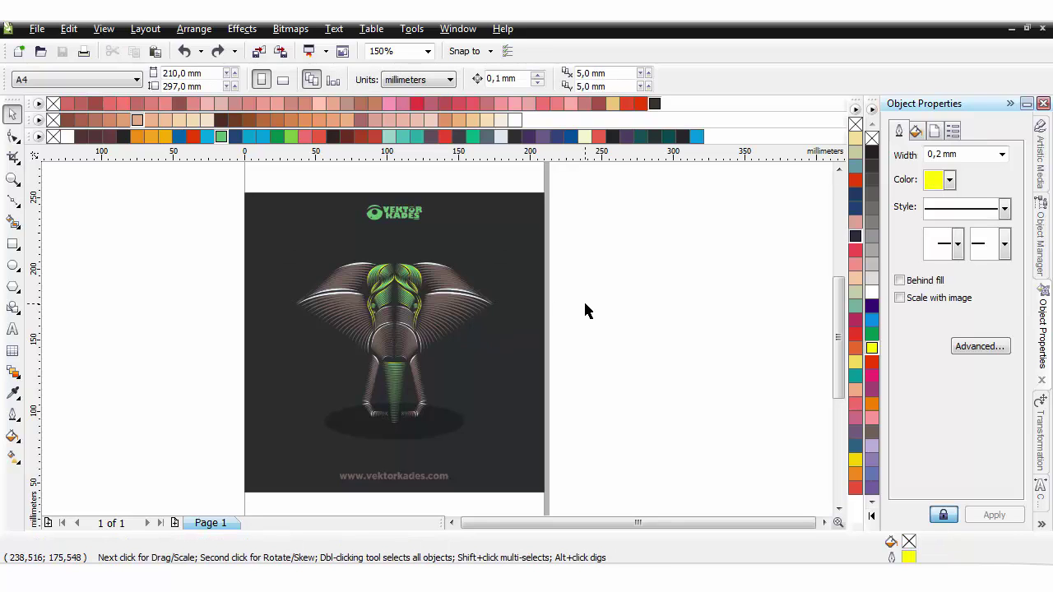
# Ungroup the elephant and its right half, and fill the long right tusk section with pale C8 M3 Y4 K0
pyautogui.click(420, 379)
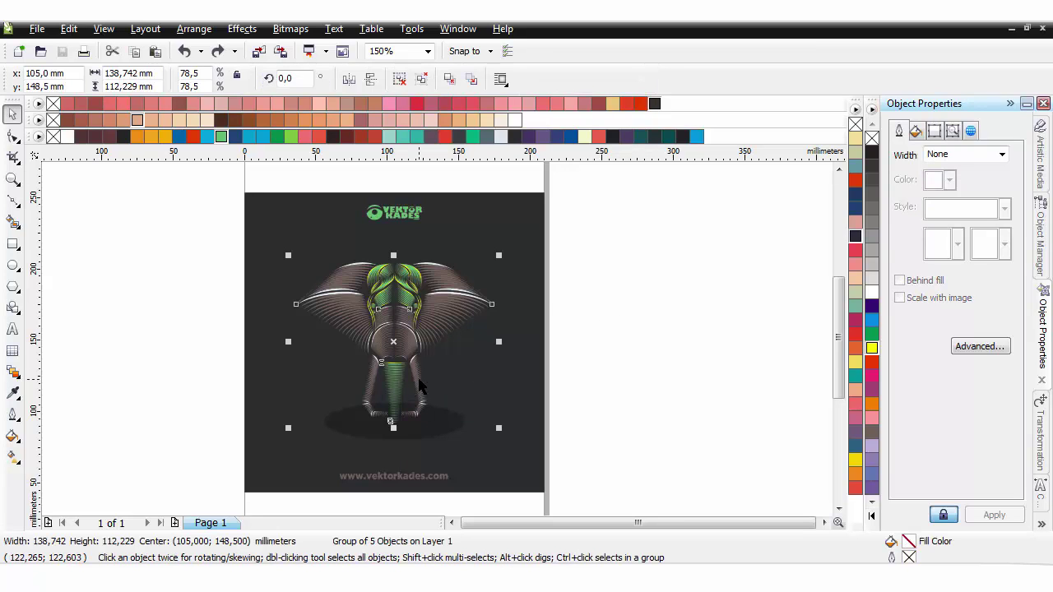
pyautogui.hotkey('ctrl', 'u')
pyautogui.click(435, 379)
pyautogui.click(417, 383)
pyautogui.hotkey('ctrl', 'u')
pyautogui.click(607, 364)
pyautogui.keyDown('ctrl'); pyautogui.click(415, 379); pyautogui.keyUp('ctrl')
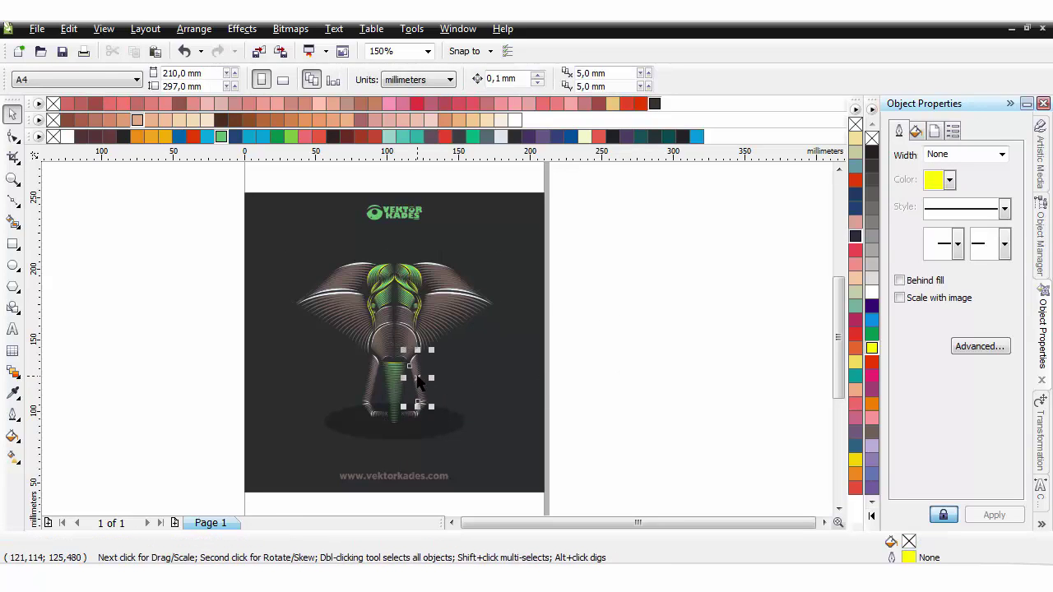
pyautogui.click(648, 359)
pyautogui.scroll(1, 411, 384)
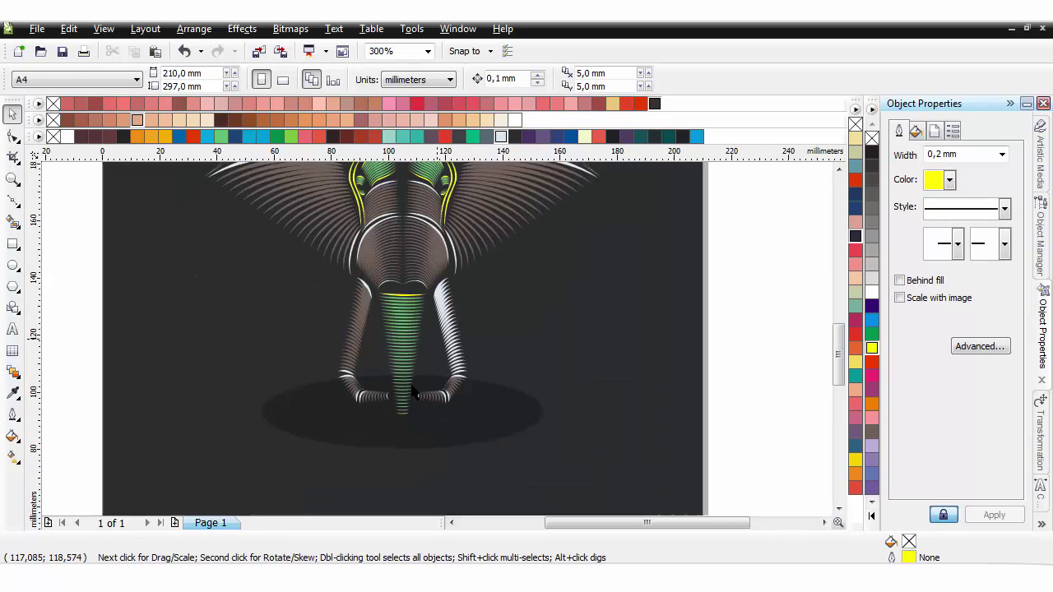
# Ungroup the elephant's left half and fill its long tusk section with pale C8 M3 Y4 K0
pyautogui.click(355, 326)
pyautogui.hotkey('ctrl', 'u')
pyautogui.click(57, 318)
pyautogui.click(363, 318)
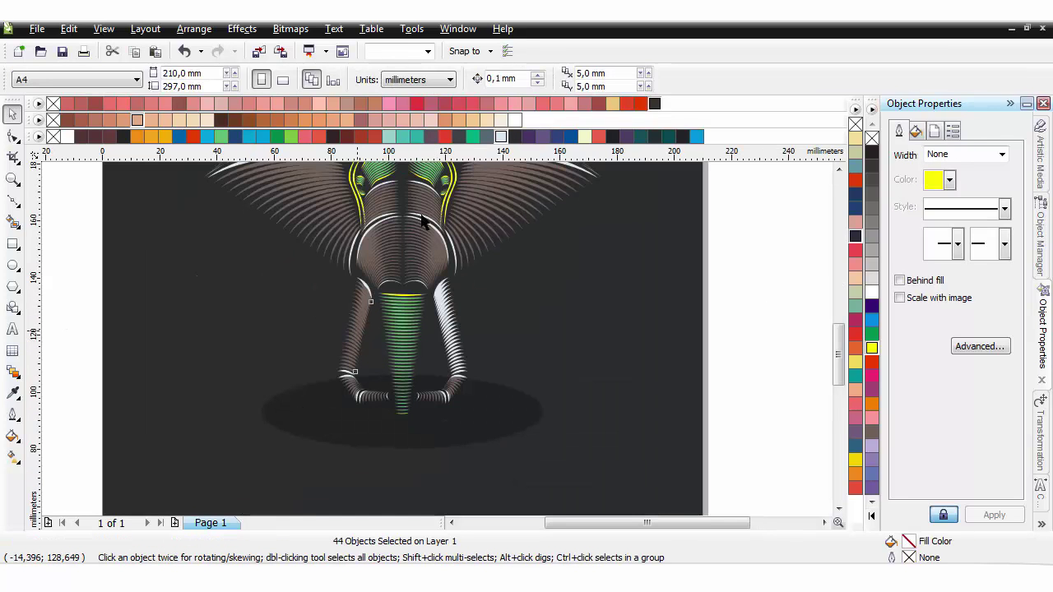
pyautogui.click(501, 137)
# Fill the bends and inner tips of both tusks with pale C8 M3 Y4 K0
pyautogui.keyDown('ctrl'); pyautogui.click(366, 382); pyautogui.keyUp('ctrl')
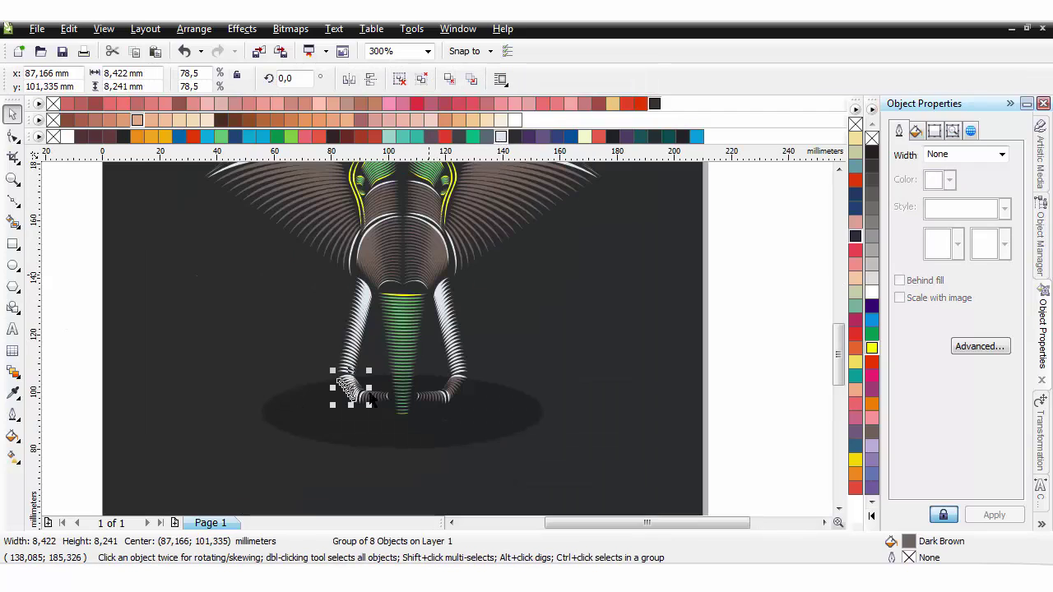
pyautogui.click(372, 396)
pyautogui.click(501, 138)
pyautogui.click(436, 396)
pyautogui.click(501, 137)
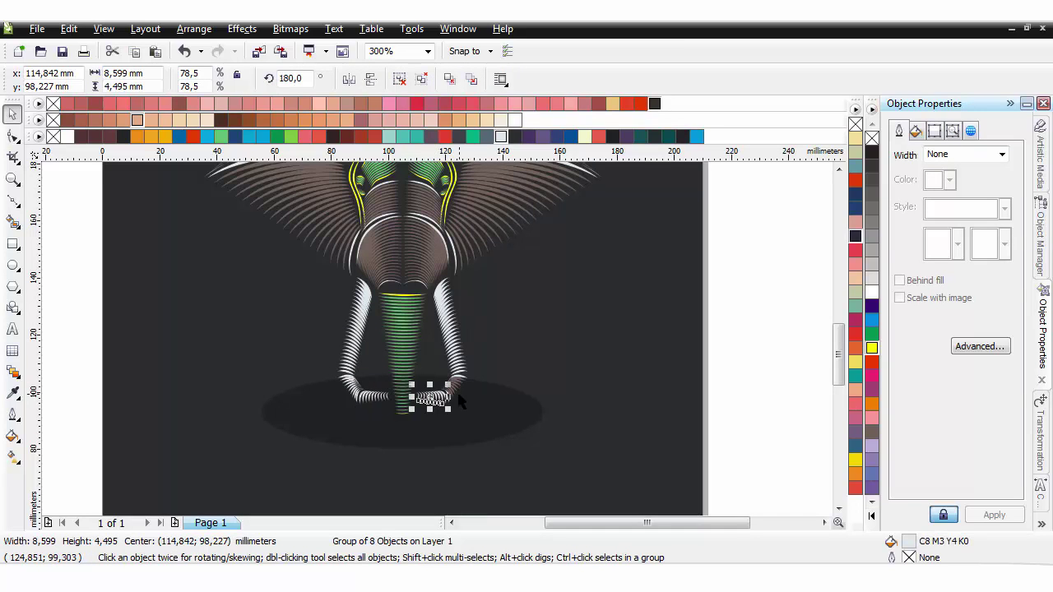
pyautogui.click(453, 387)
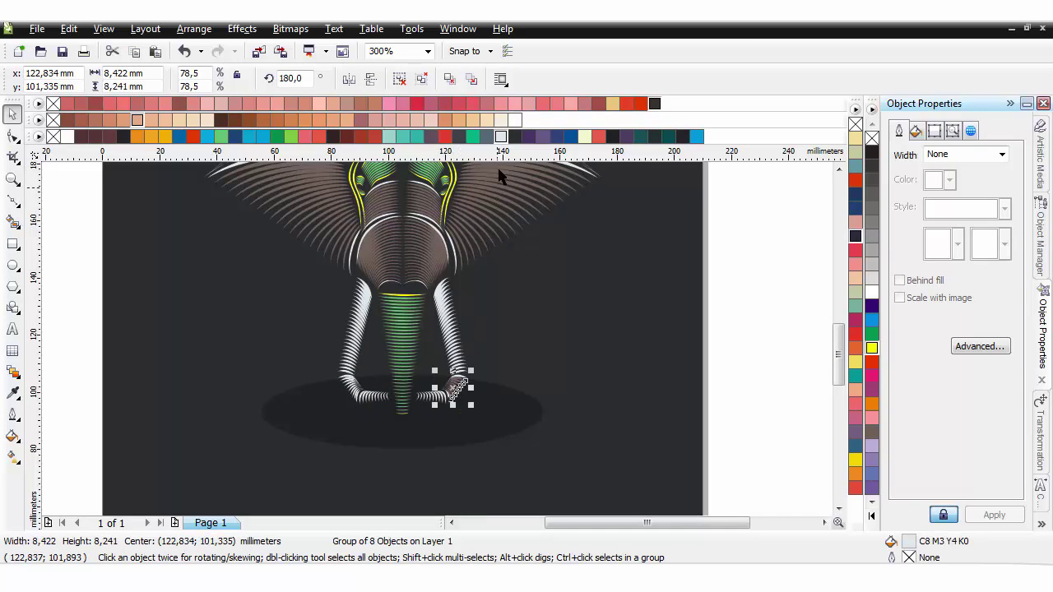
# Try green R124 G197 B118, yellow and white on the crescent atop the right tusk, restoring its C8 M3 Y4 K0 fill
pyautogui.click(440, 289)
pyautogui.keyDown('ctrl'); pyautogui.click(440, 287); pyautogui.keyUp('ctrl')
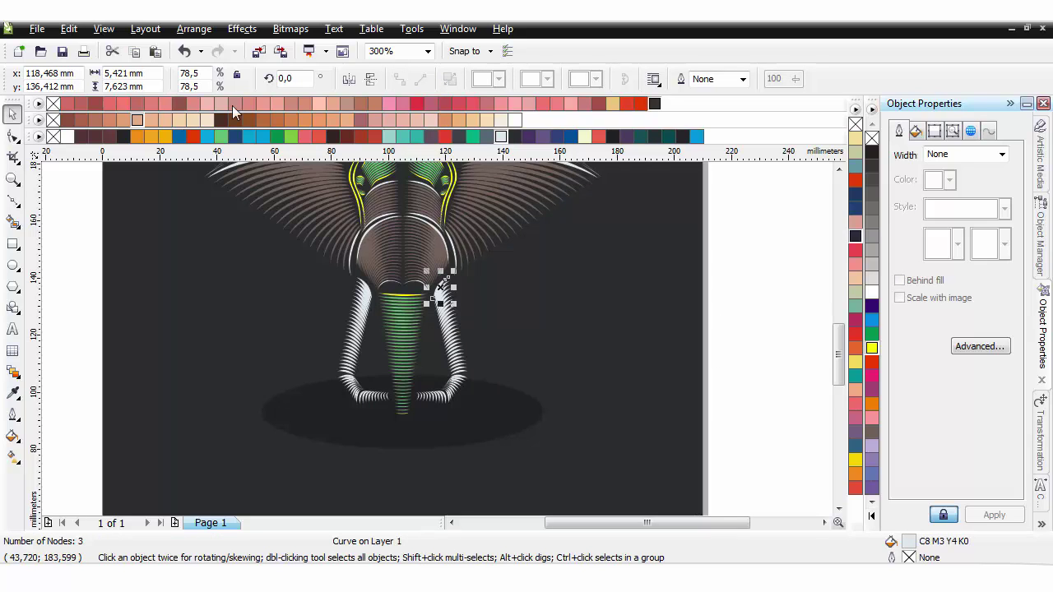
pyautogui.click(220, 136)
pyautogui.click(871, 349)
pyautogui.press('Escape')
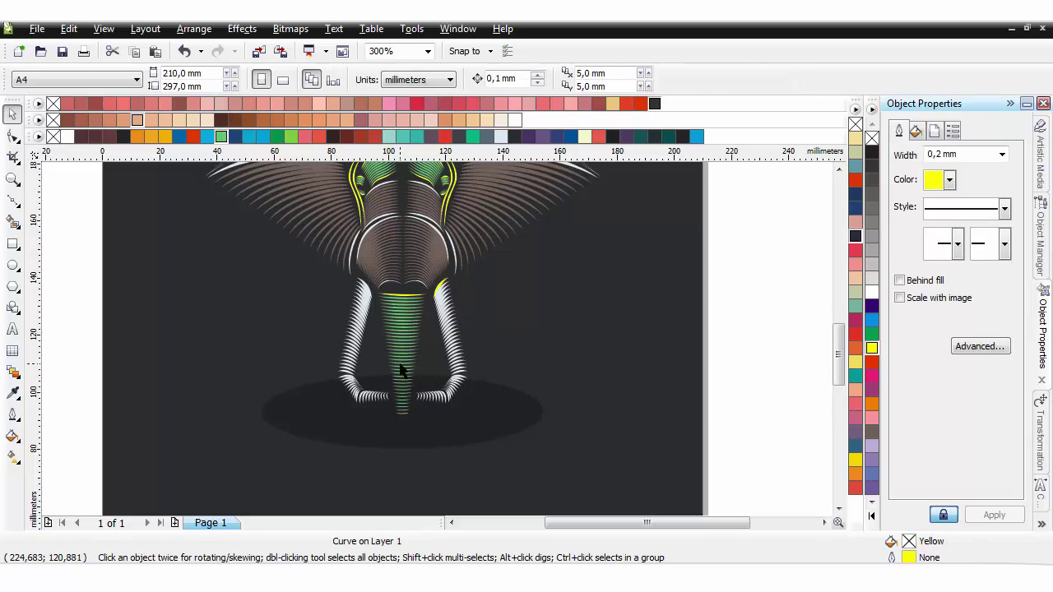
pyautogui.hotkey('ctrl', 'z')
pyautogui.scroll(1, 398, 362)
pyautogui.scroll(-1, 373, 246)
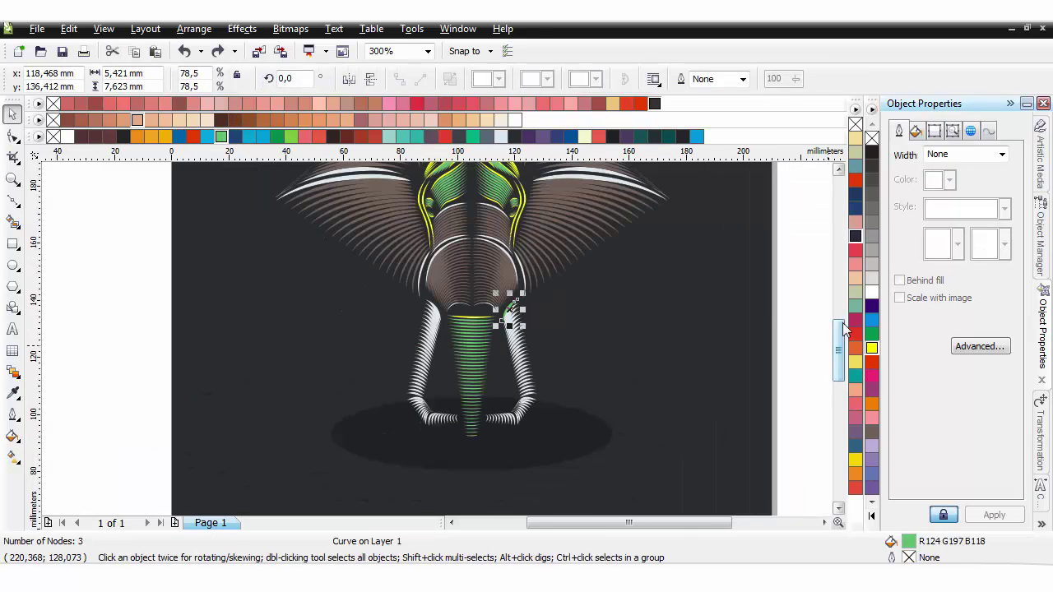
pyautogui.click(872, 293)
pyautogui.click(500, 136)
pyautogui.click(100, 295)
pyautogui.scroll(-1, 240, 346)
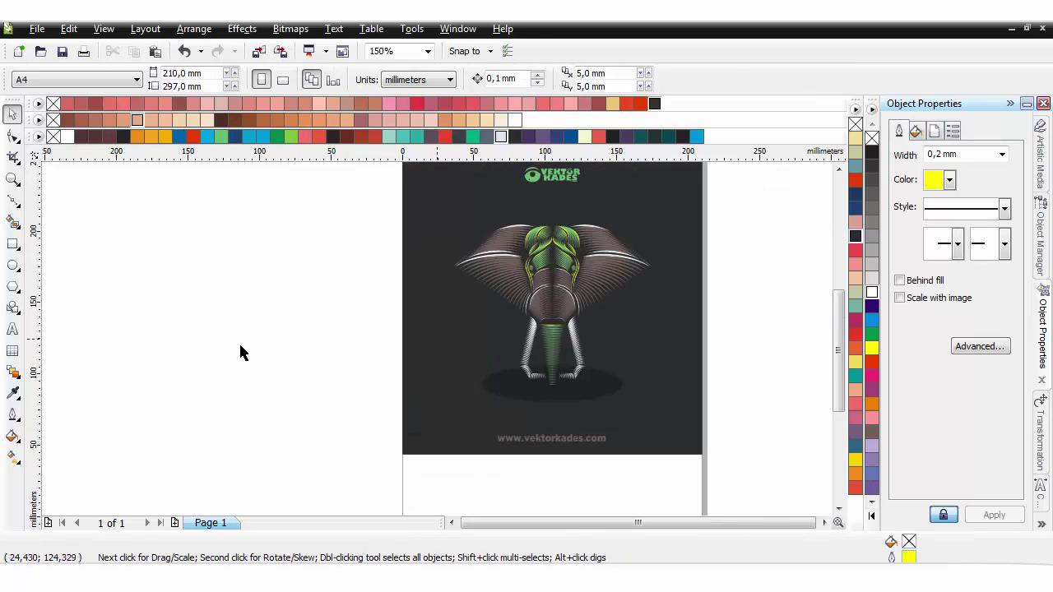
# Fill the line group of the lower trunk with Dark Brown
pyautogui.click(556, 350)
pyautogui.click(781, 399)
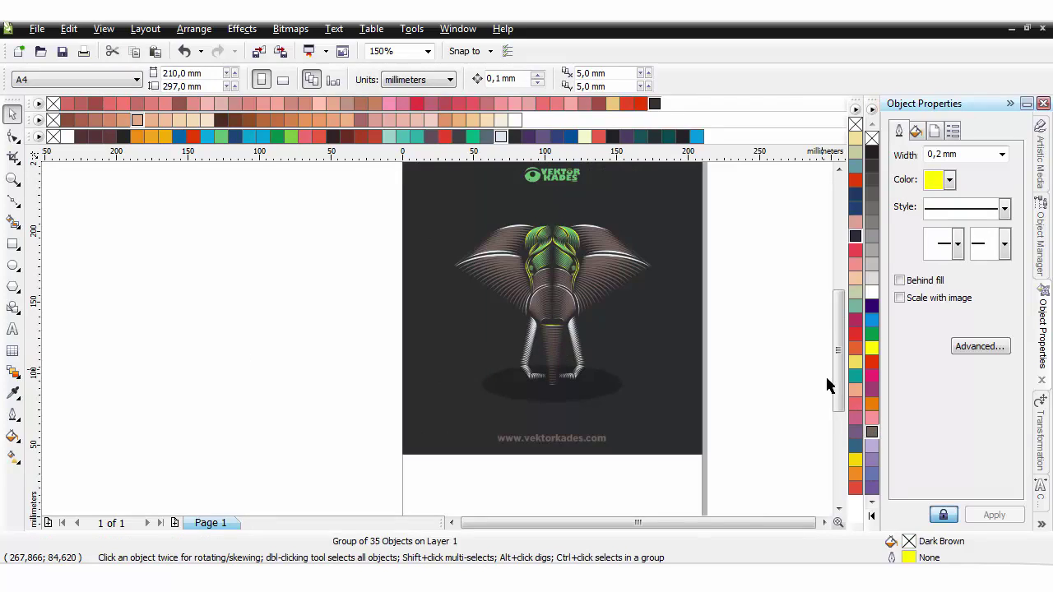
pyautogui.scroll(1, 776, 402)
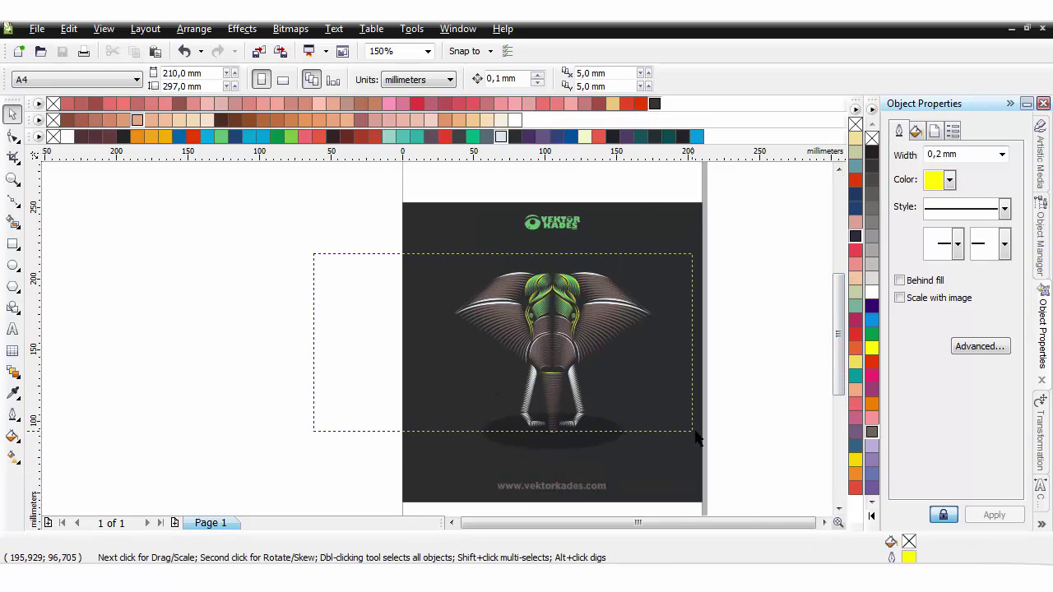
# Group all parts of the elephant into one object
pyautogui.moveTo(696, 438); pyautogui.dragTo(721, 449)
pyautogui.hotkey('ctrl', 'g')
pyautogui.click(750, 449)
pyautogui.scroll(2, 567, 331)
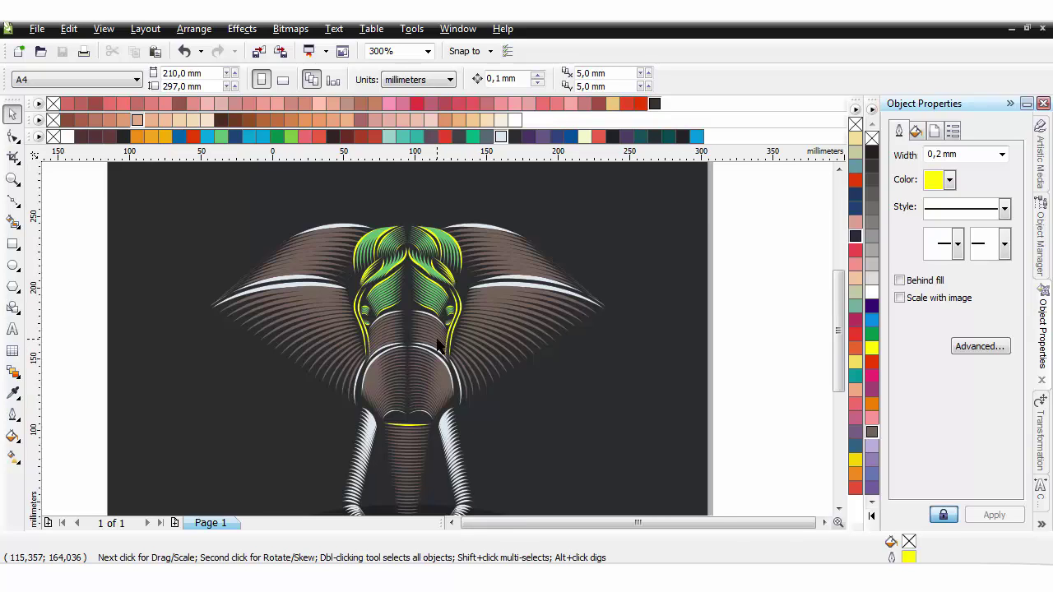
pyautogui.scroll(-2, 437, 339)
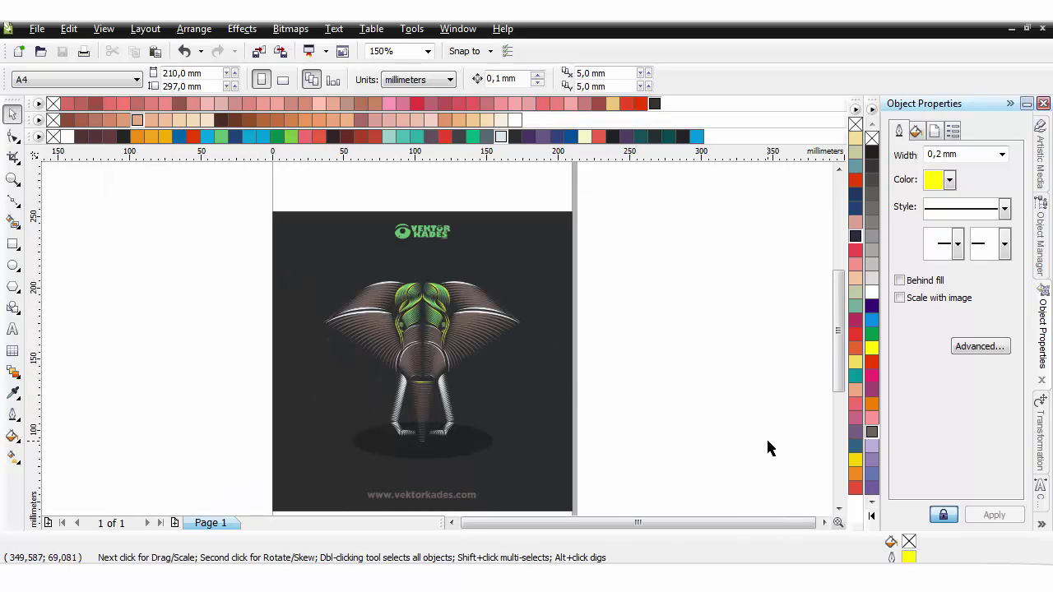
# Add the text TERIMA KASIH beside the elephant, enlarge it to 47.377 pt, and delete it
pyautogui.click(12, 330)
pyautogui.press('capslock')
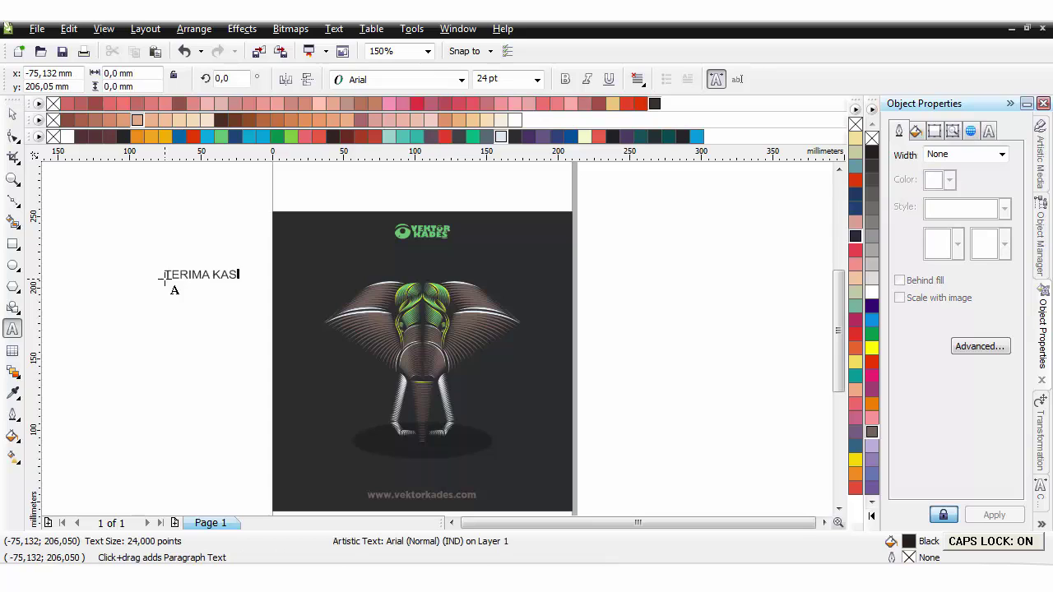
pyautogui.hotkey('ctrl', 'a')
pyautogui.moveTo(254, 284); pyautogui.dragTo(335, 351)
pyautogui.click(12, 115)
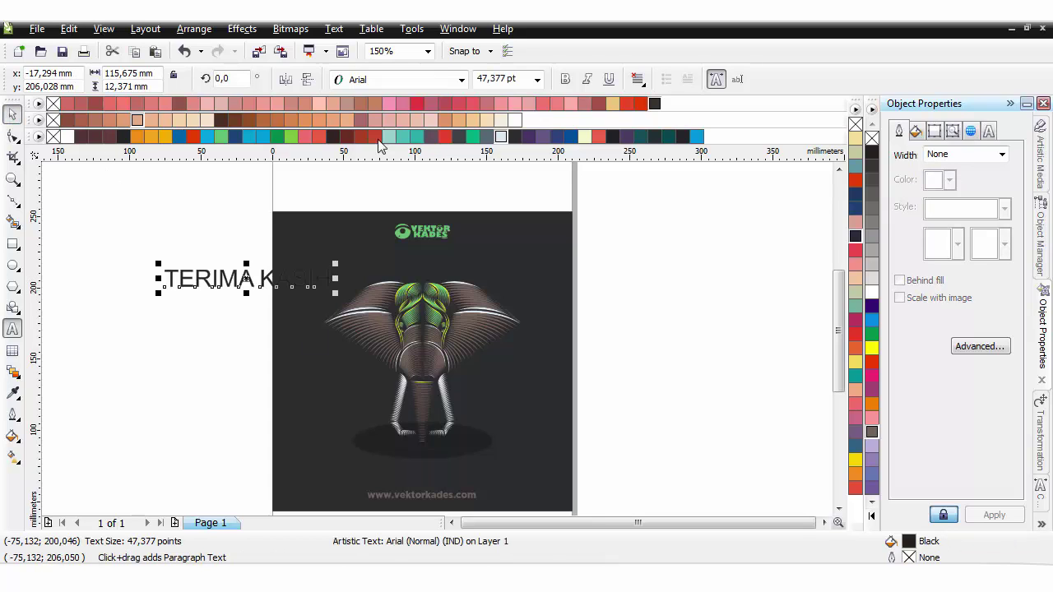
pyautogui.click(573, 75)
pyautogui.press('Delete')
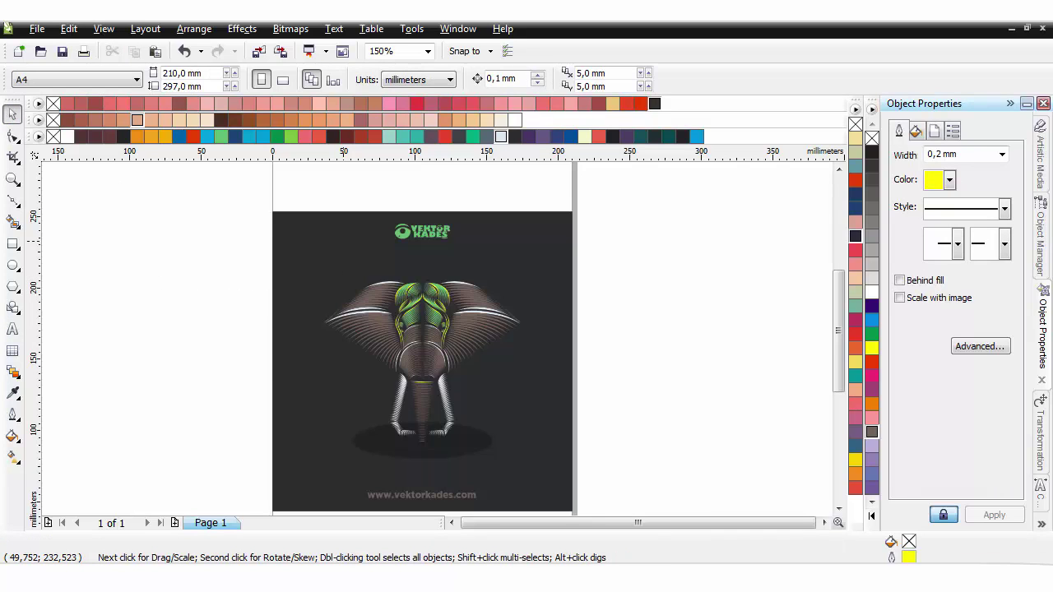
pyautogui.click(786, 580)
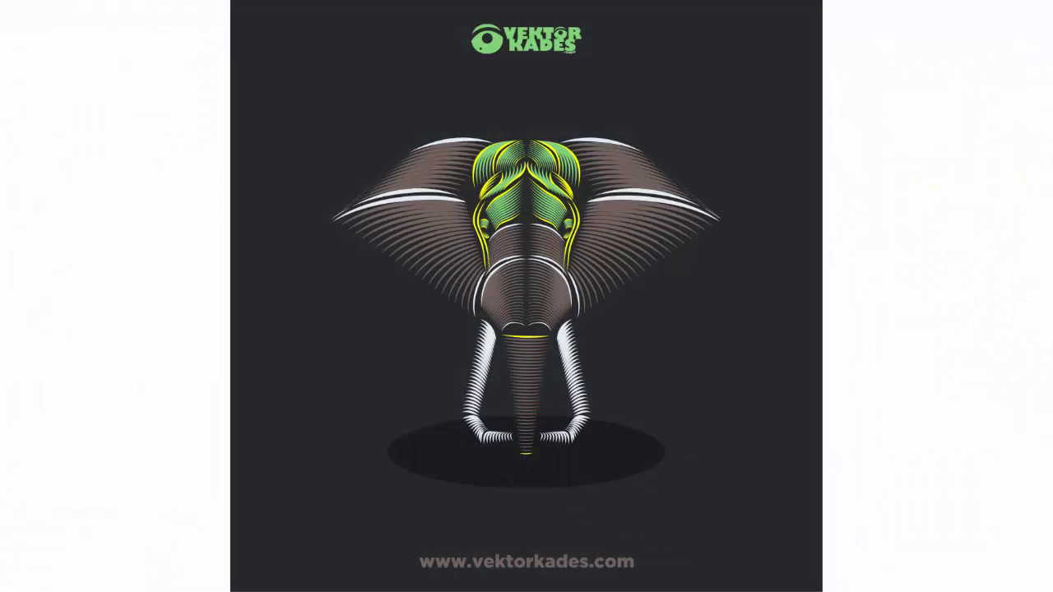